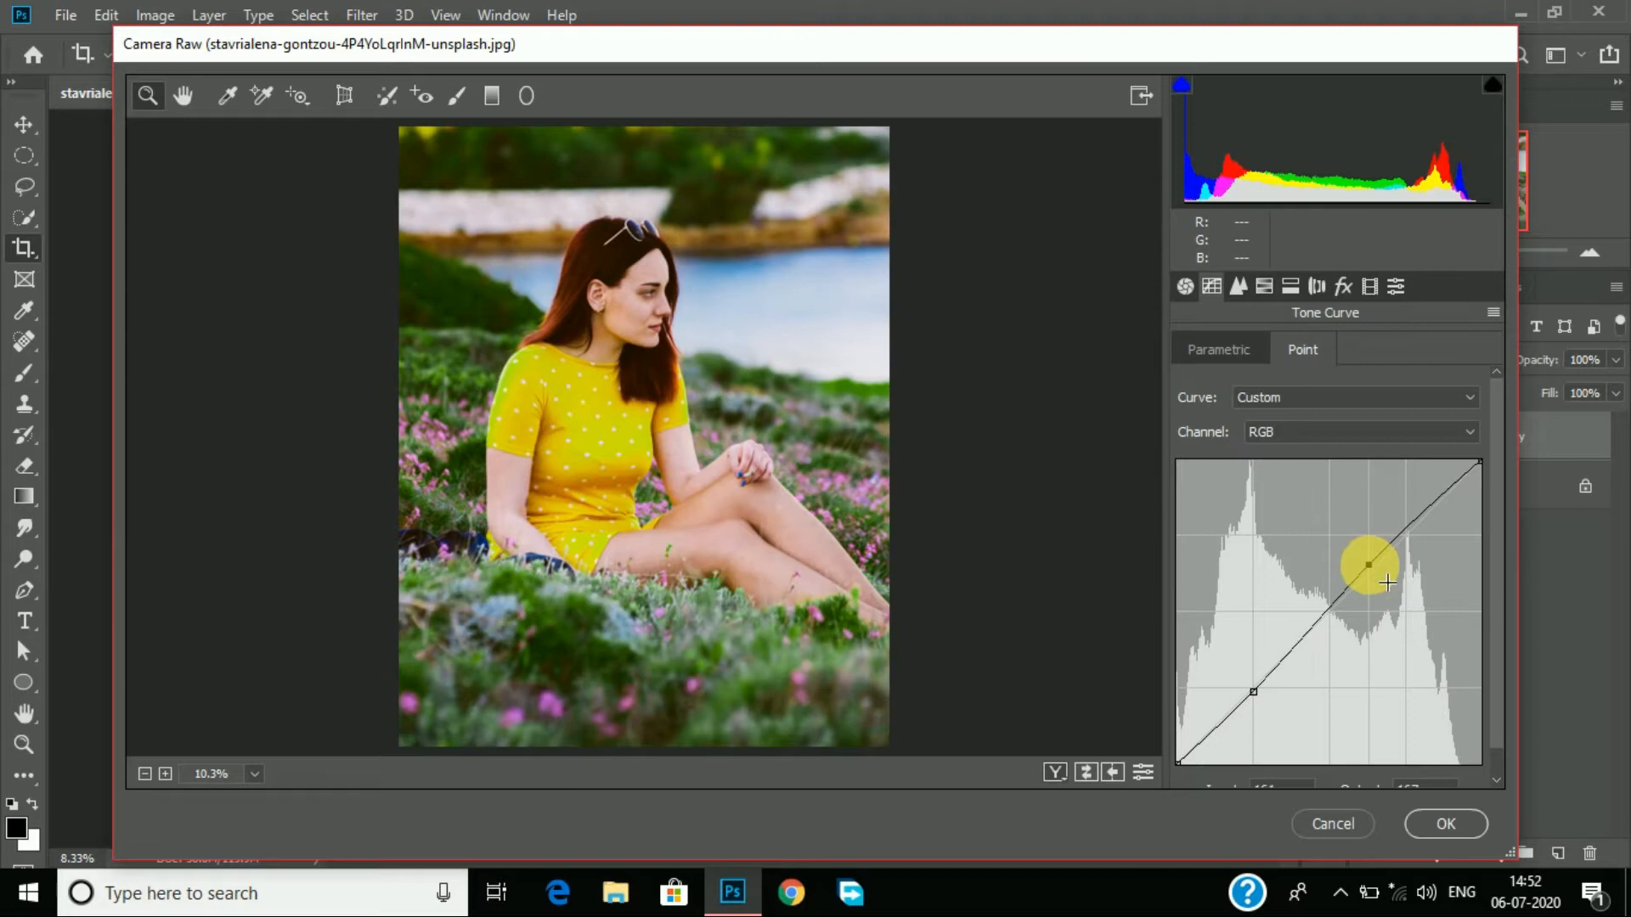
Step: Raise the photo's sharpening amount slightly in the Camera Raw detail settings
left_click(1238, 287)
left_click_drag(1187, 387, 1215, 388)
Step: Set the HSL saturation to reds +54, oranges -3, yellows +58, greens +38, aquas +100, blues +24, purples +32 and magentas +15
left_click(1263, 287)
left_click_drag(1337, 712, 1382, 670)
left_click(1340, 507)
left_click_drag(1336, 437, 1412, 436)
left_click(1338, 478)
left_click_drag(1339, 480, 1418, 513)
left_click_drag(1337, 554, 1394, 553)
left_click_drag(1336, 633, 1510, 595)
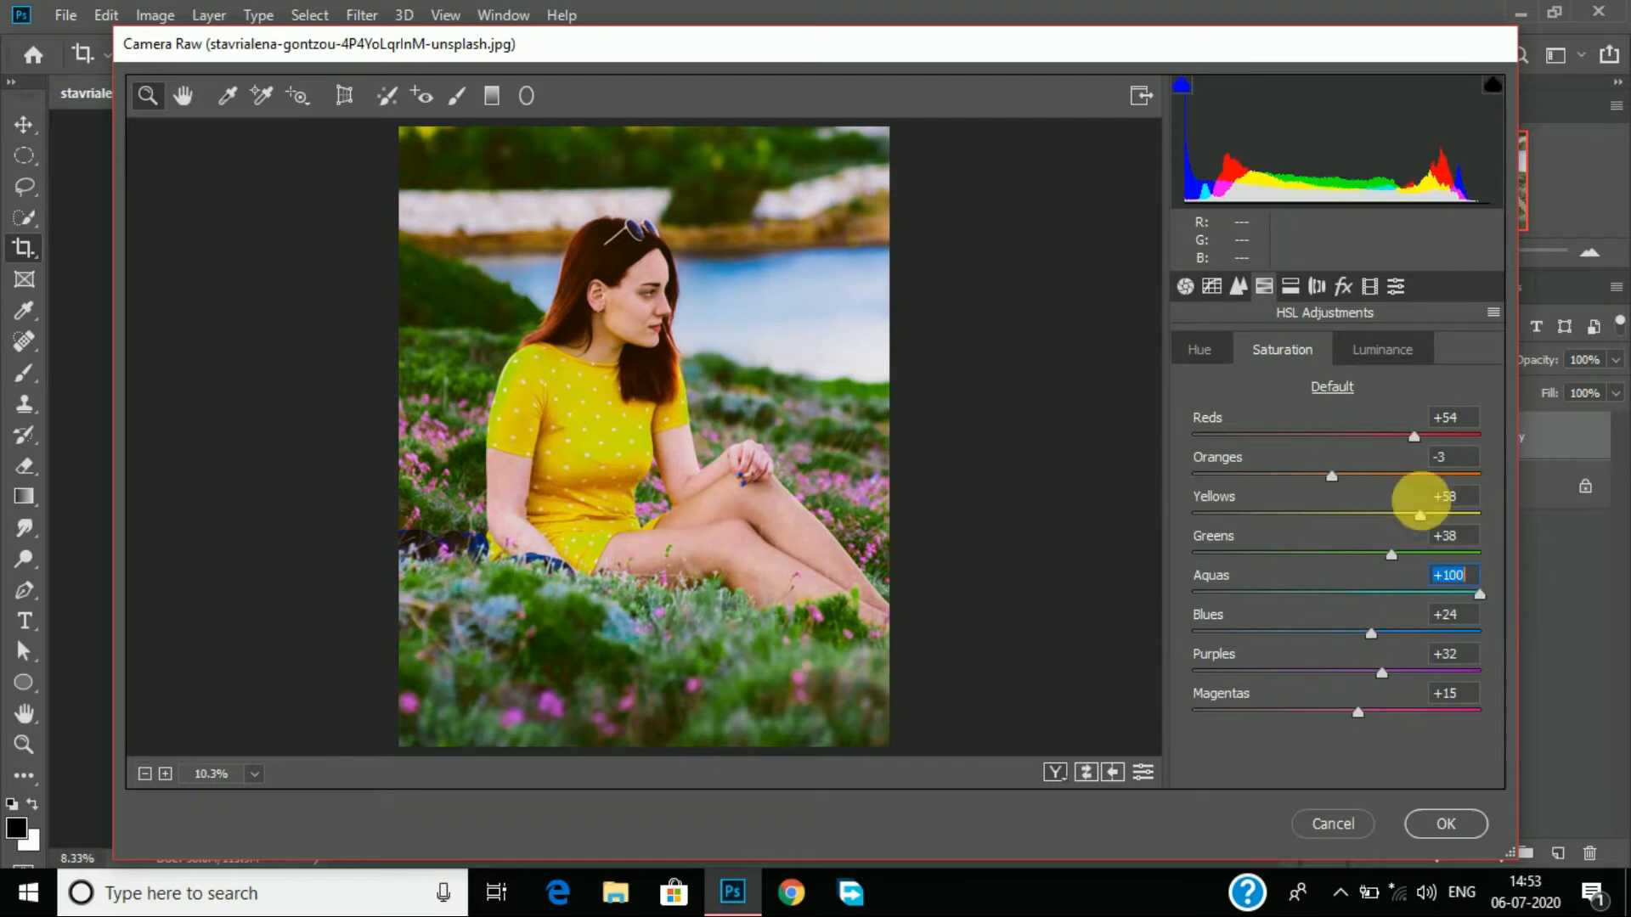
Step: Calibrate the colours with red primary hue +3, green primary hue +7, blue primary hue -14 and blue primary saturation +21
left_click(1369, 286)
left_click_drag(1330, 629, 1339, 628)
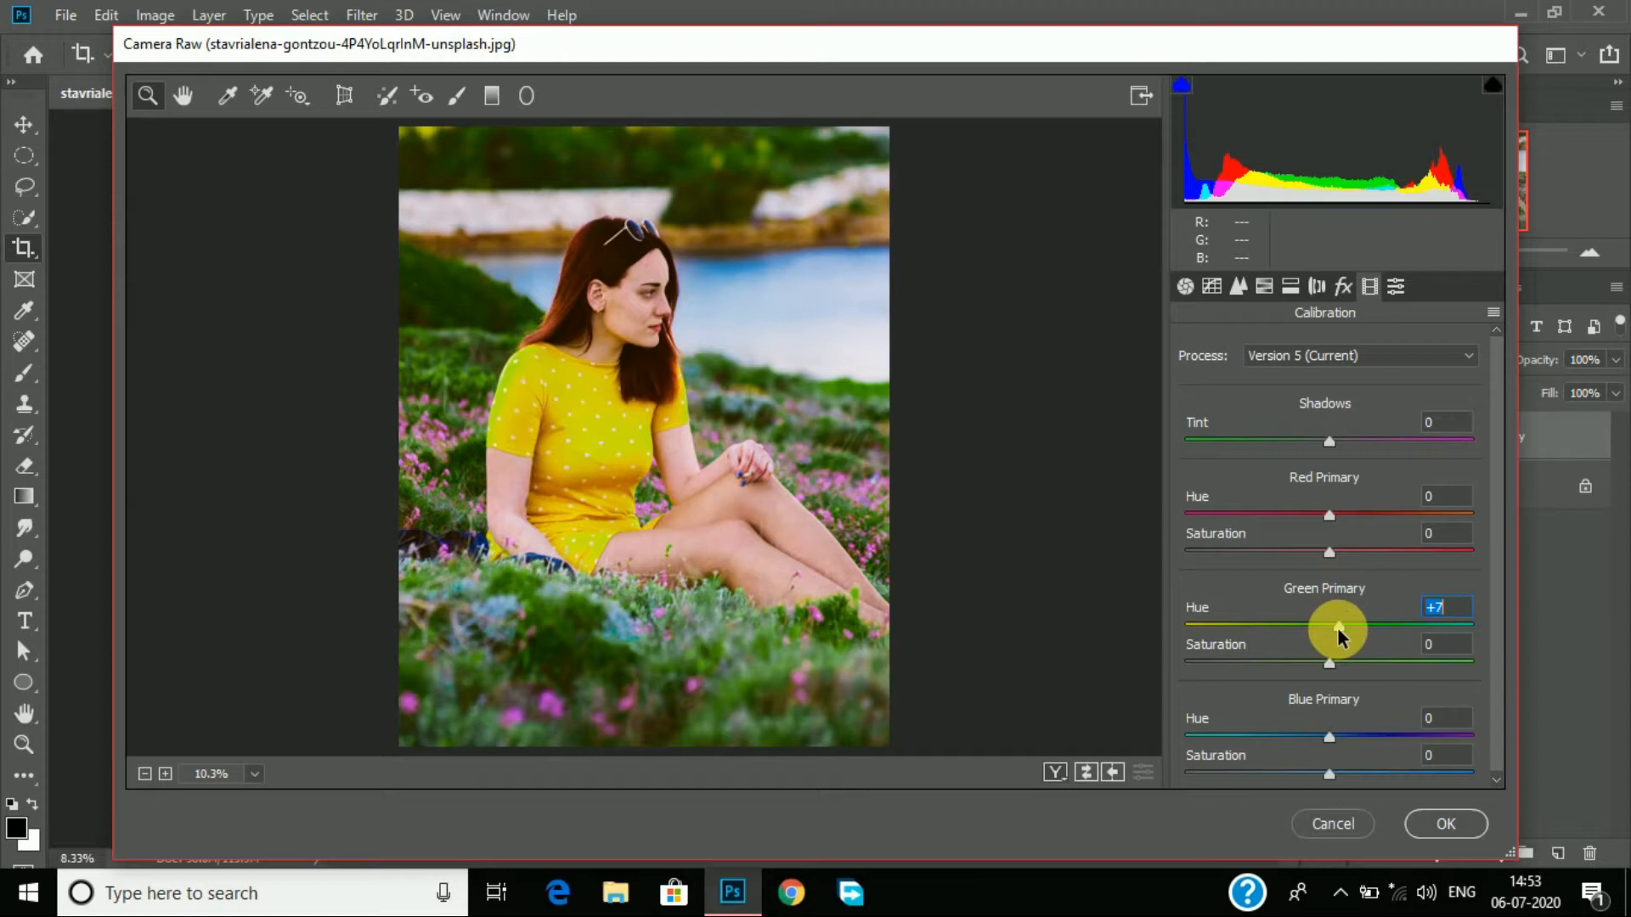
left_click_drag(1329, 515, 1335, 515)
left_click_drag(1327, 737, 1364, 775)
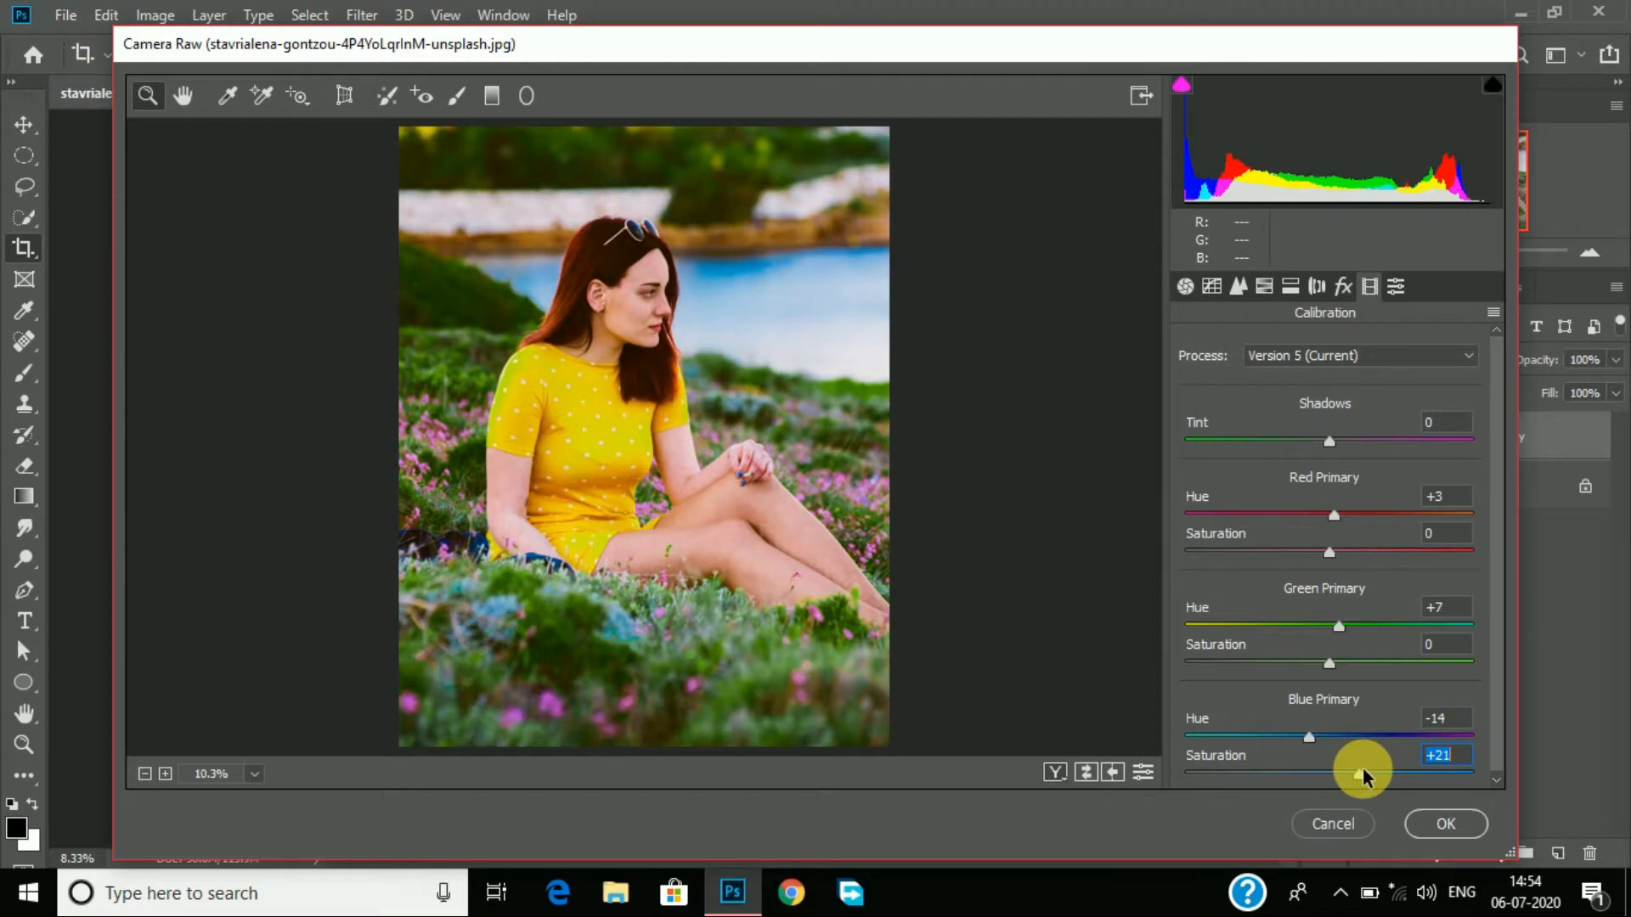
Step: Compare the photo before and after the adjustments, and apply the Camera Raw edits
left_click(1084, 772)
left_click(1085, 772)
left_click(1444, 822)
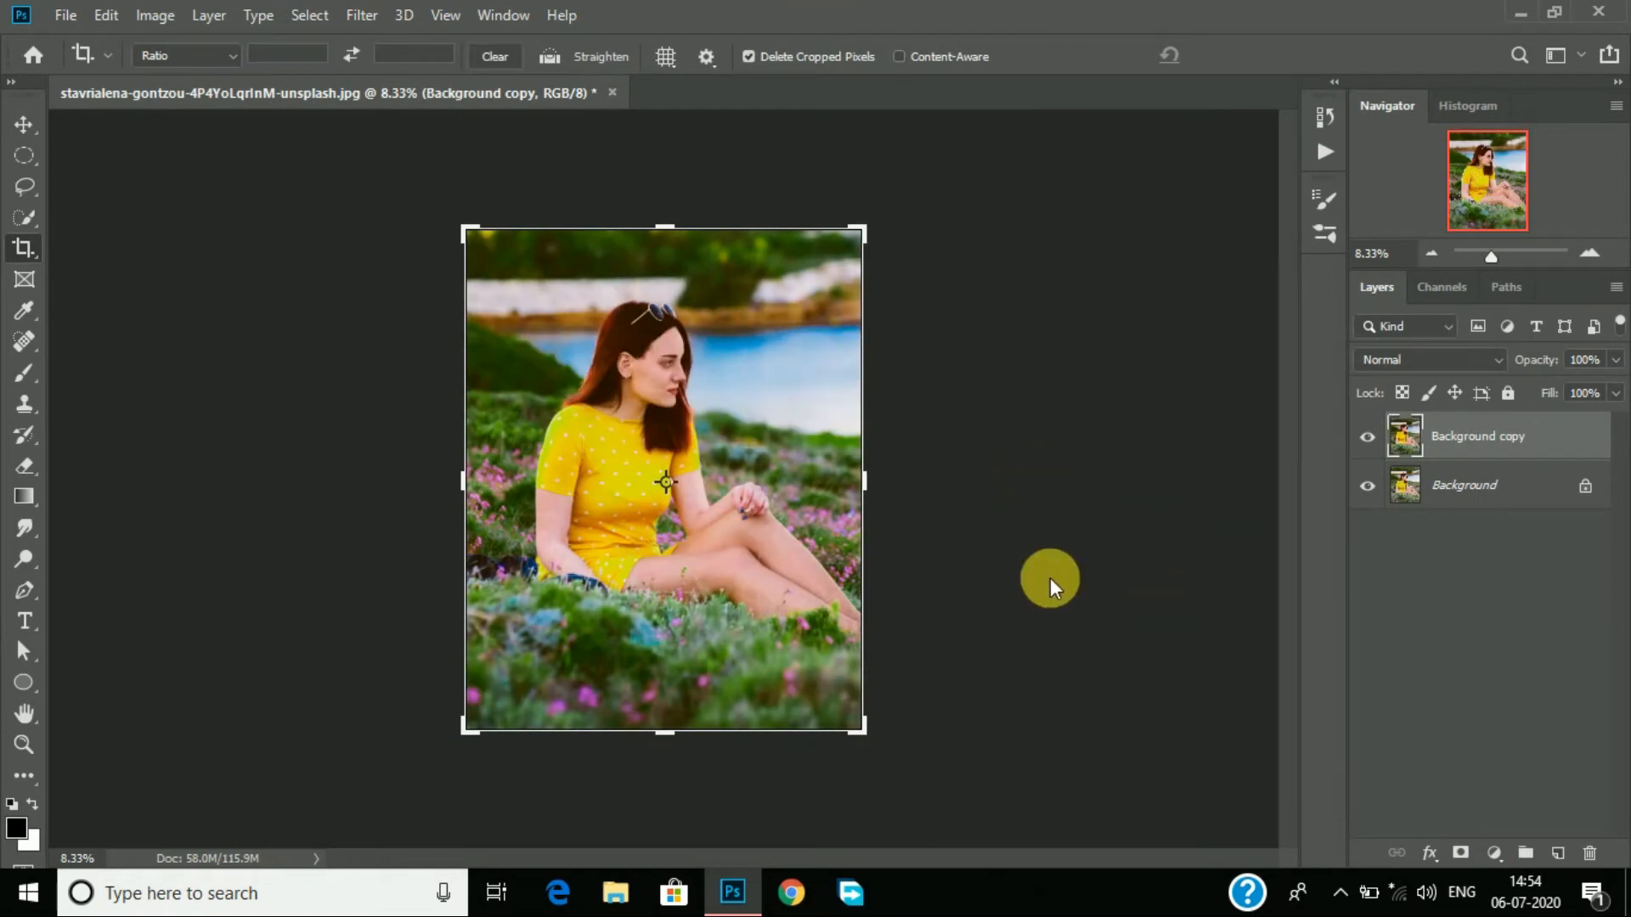
Step: Add a Selective Color adjustment layer and set its Greens to cyan -27%, magenta -17%, yellow +36% and black +3%
left_click(1494, 851)
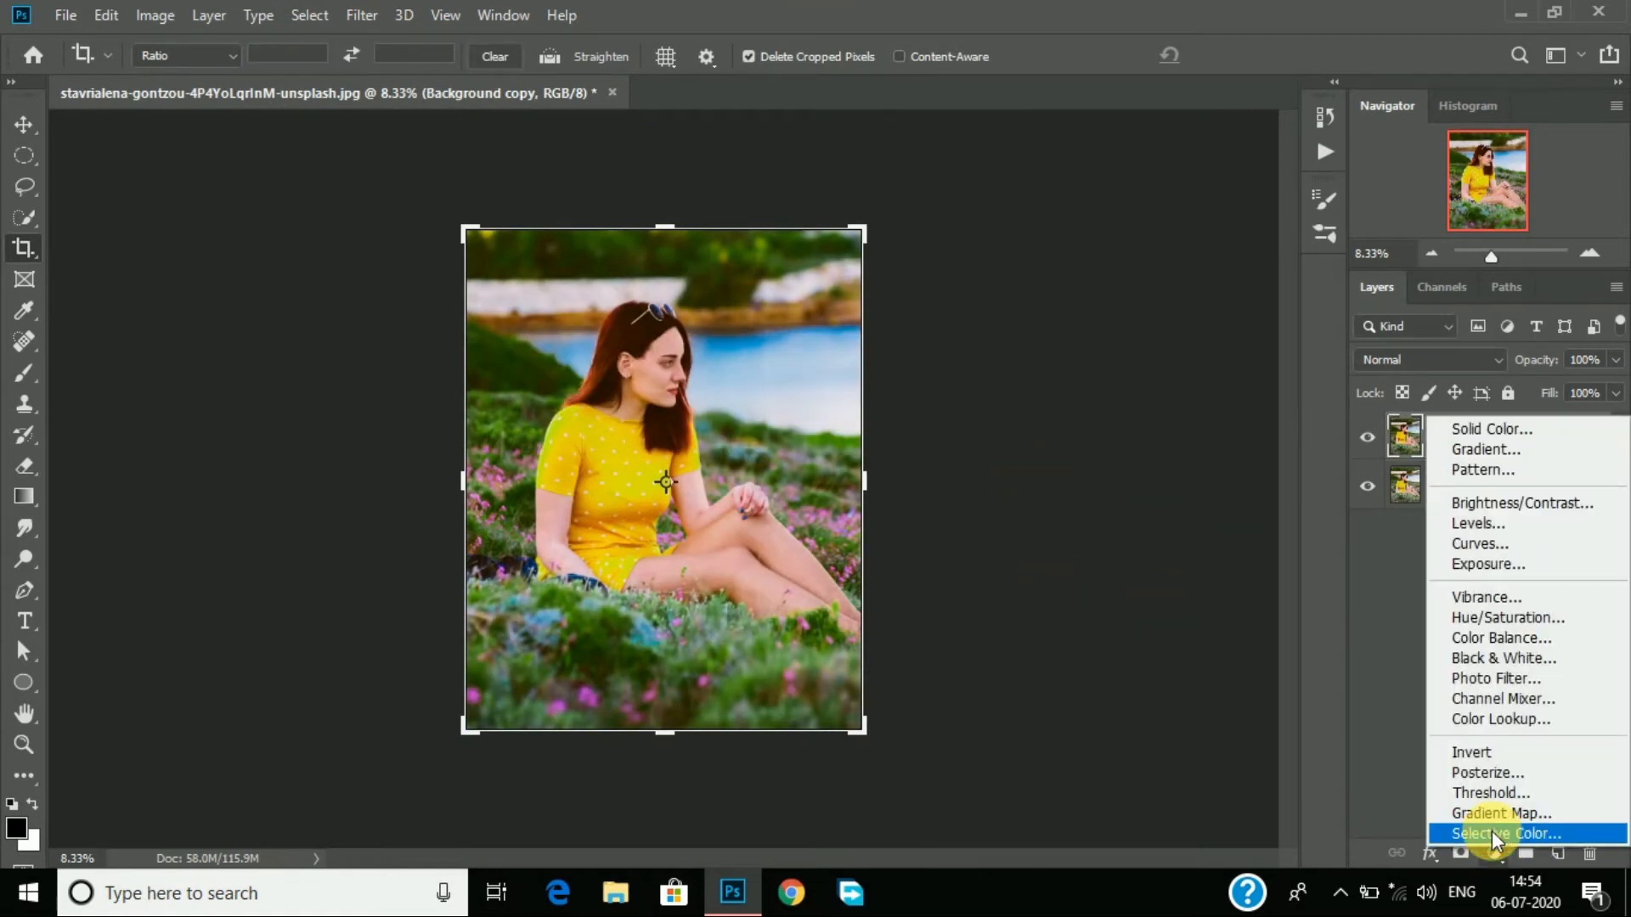
left_click(1492, 831)
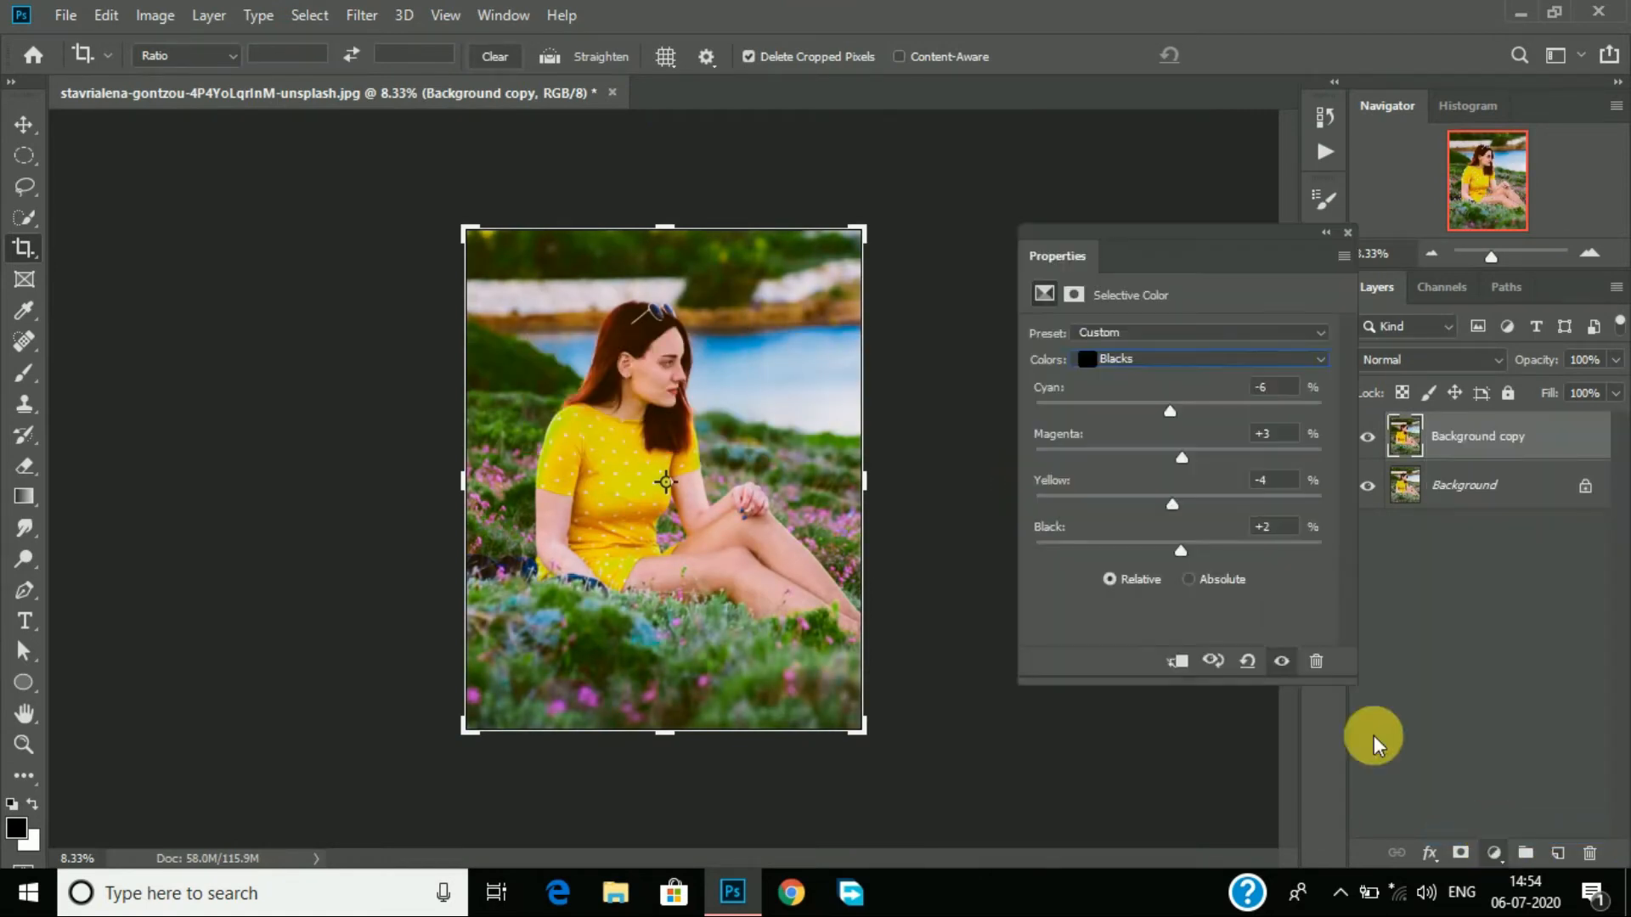
left_click(1169, 359)
left_click(1179, 413)
left_click_drag(1180, 414, 1140, 408)
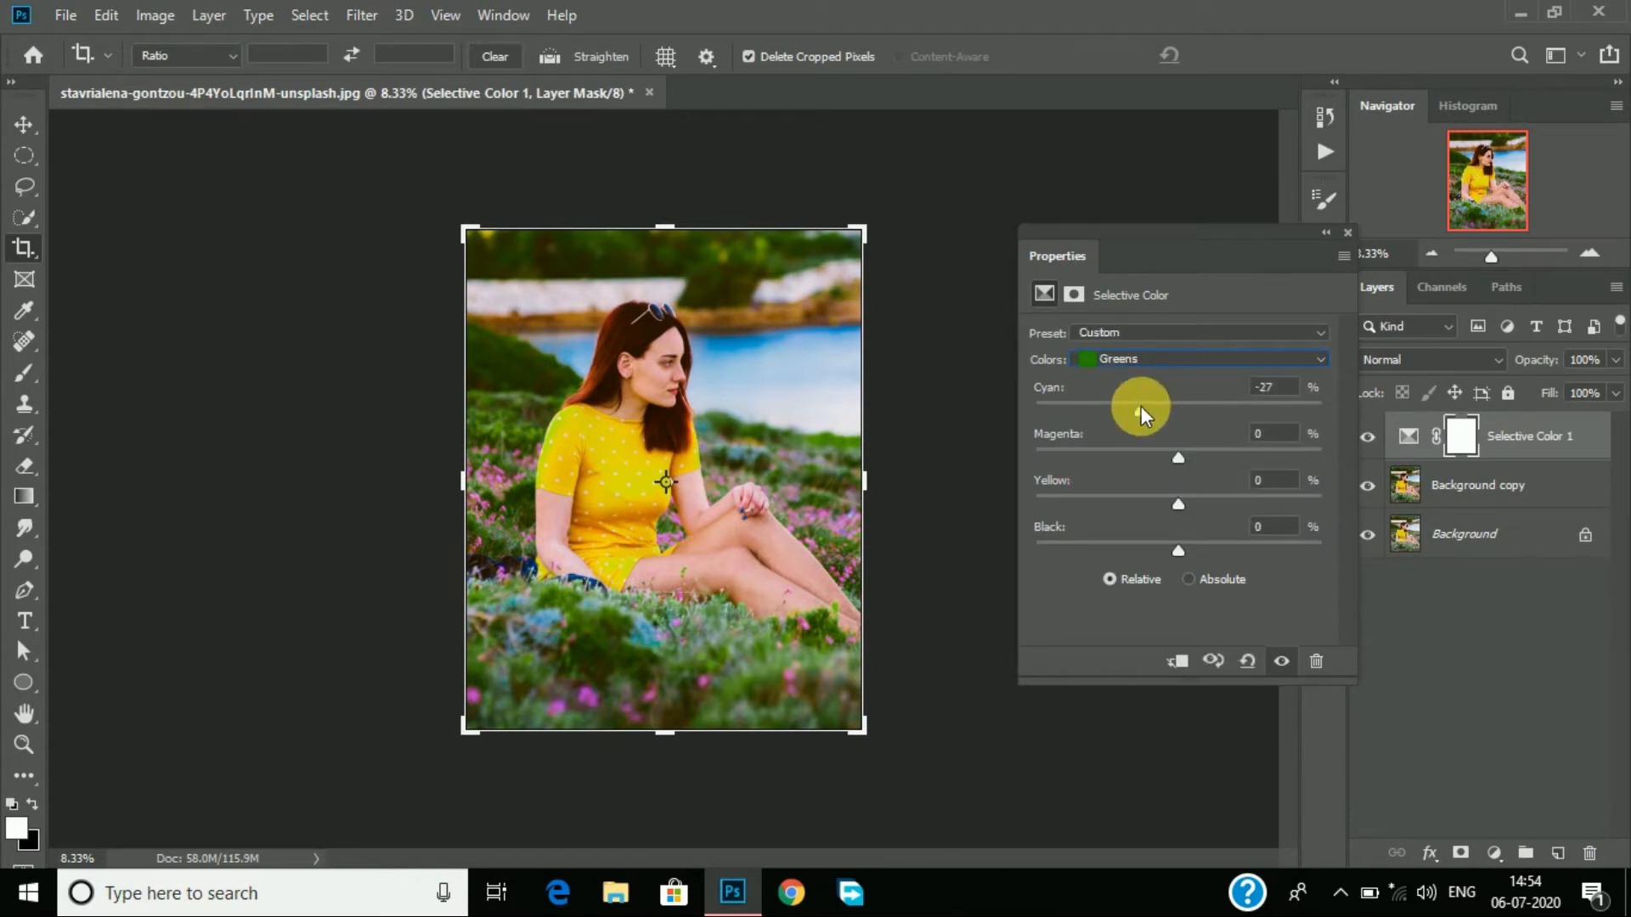
left_click_drag(1180, 463, 1229, 504)
left_click(1181, 549)
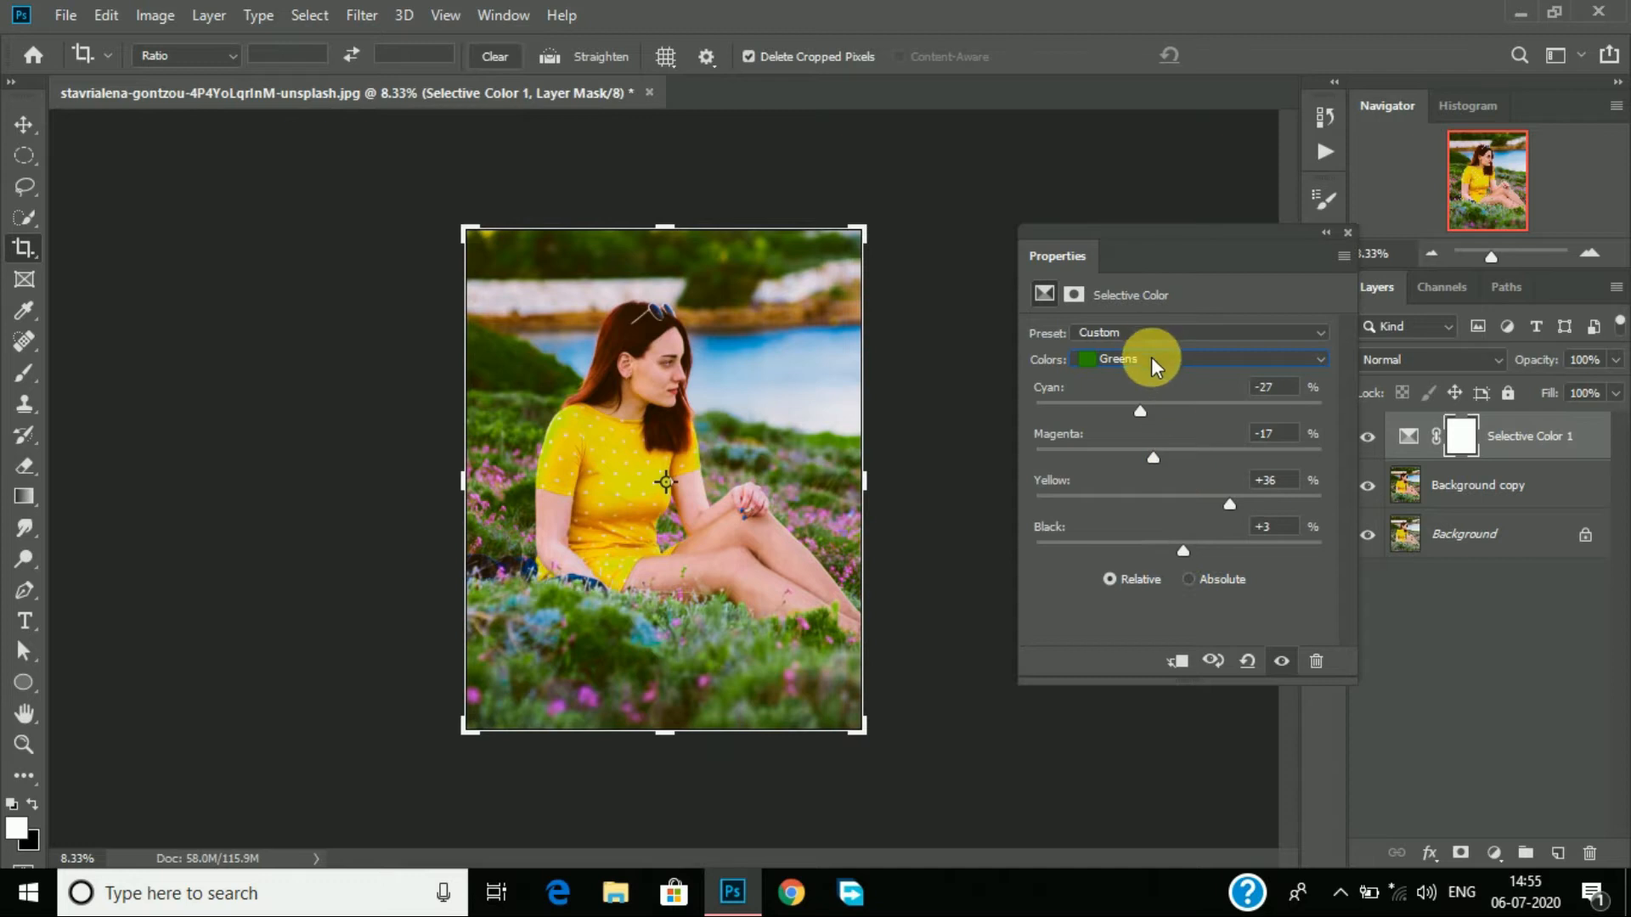
Step: Set the Magentas of the Selective Color layer to cyan -82%, magenta +63%, yellow +81% and black +11%
left_click(1150, 358)
left_click(1171, 477)
left_click_drag(1177, 413, 1062, 404)
left_click_drag(1177, 456, 1267, 453)
left_click_drag(1178, 504, 1054, 503)
left_click_drag(1293, 486, 1294, 485)
left_click_drag(1179, 548, 1297, 544)
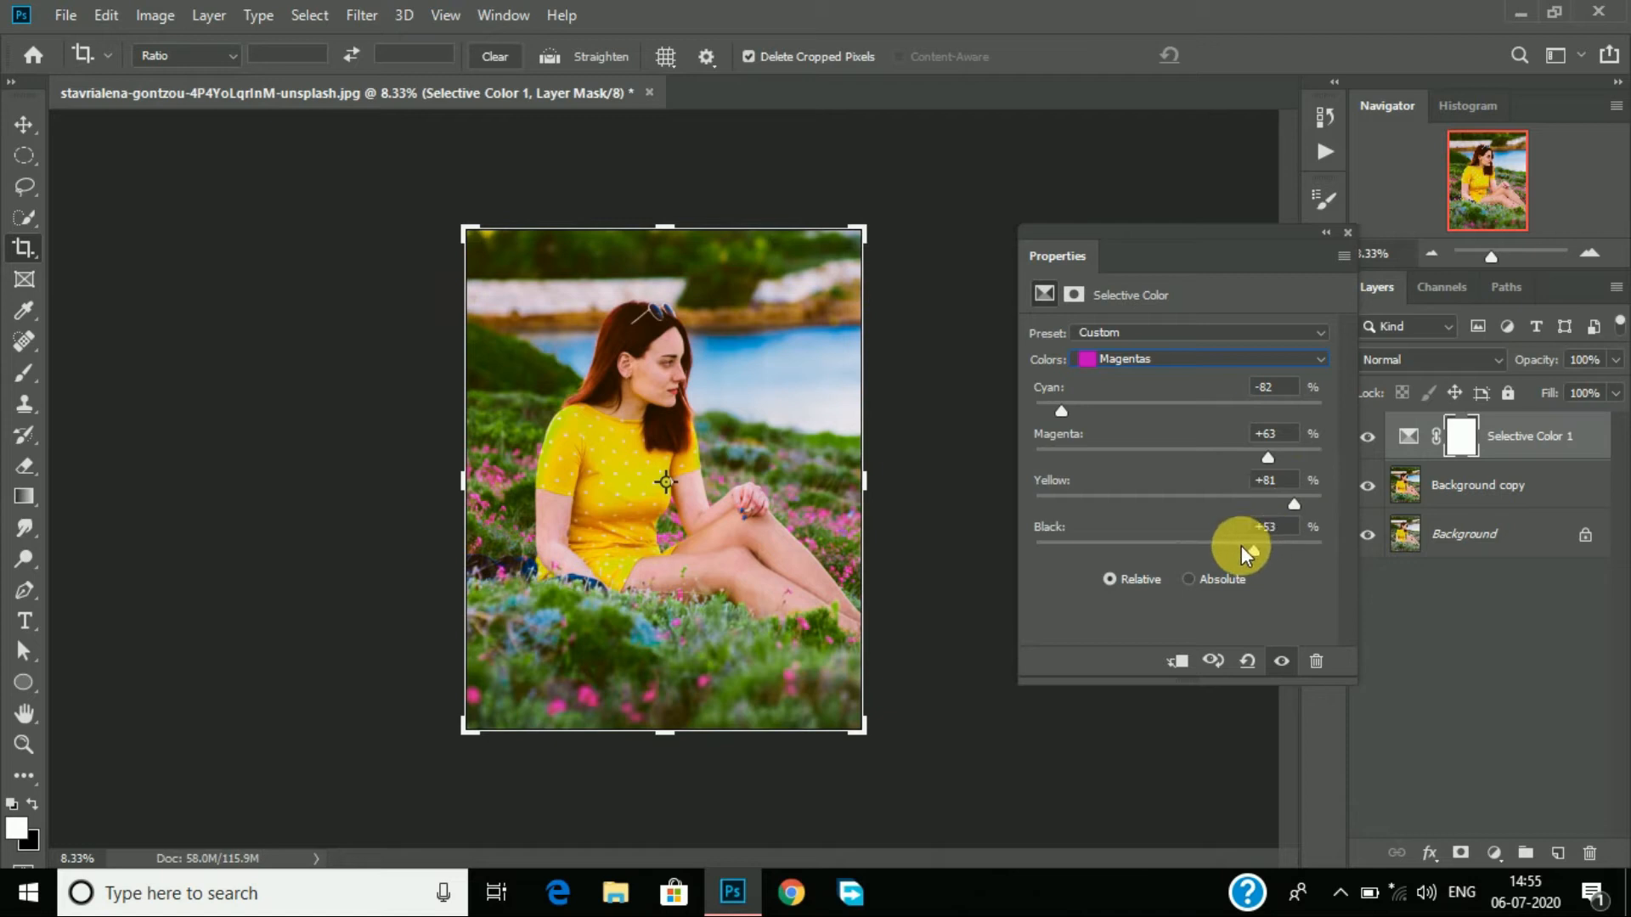
left_click(1347, 232)
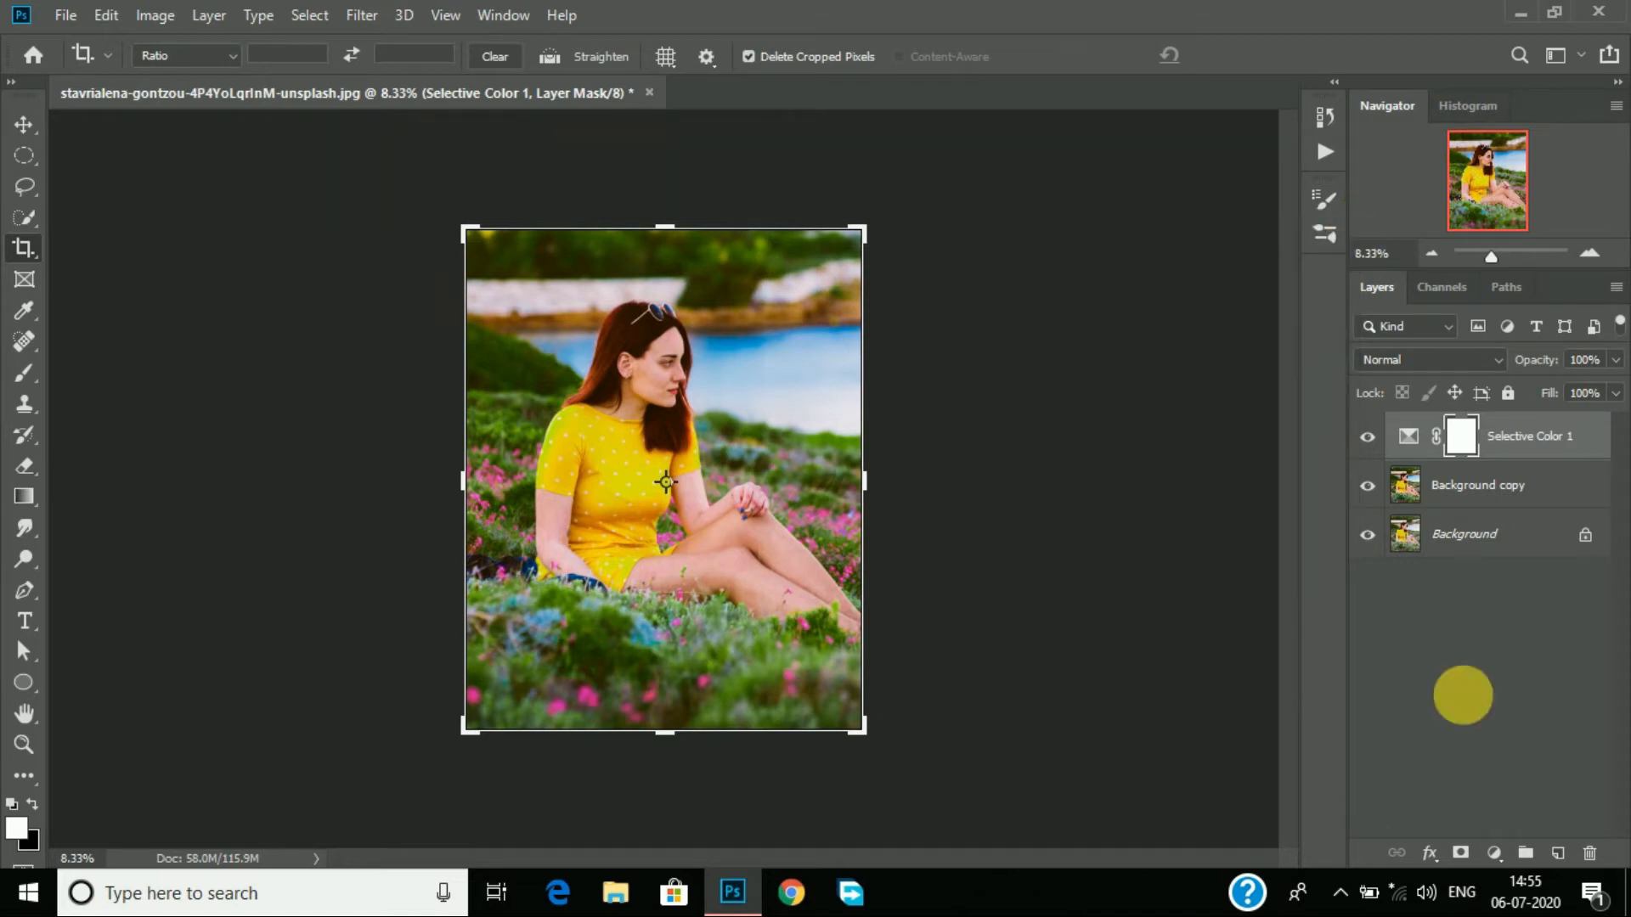
Step: Add a Channel Mixer adjustment layer, set its Blue output channel to green +100% and blue 0%, and compare the photo without it
left_click(1496, 853)
left_click(1502, 696)
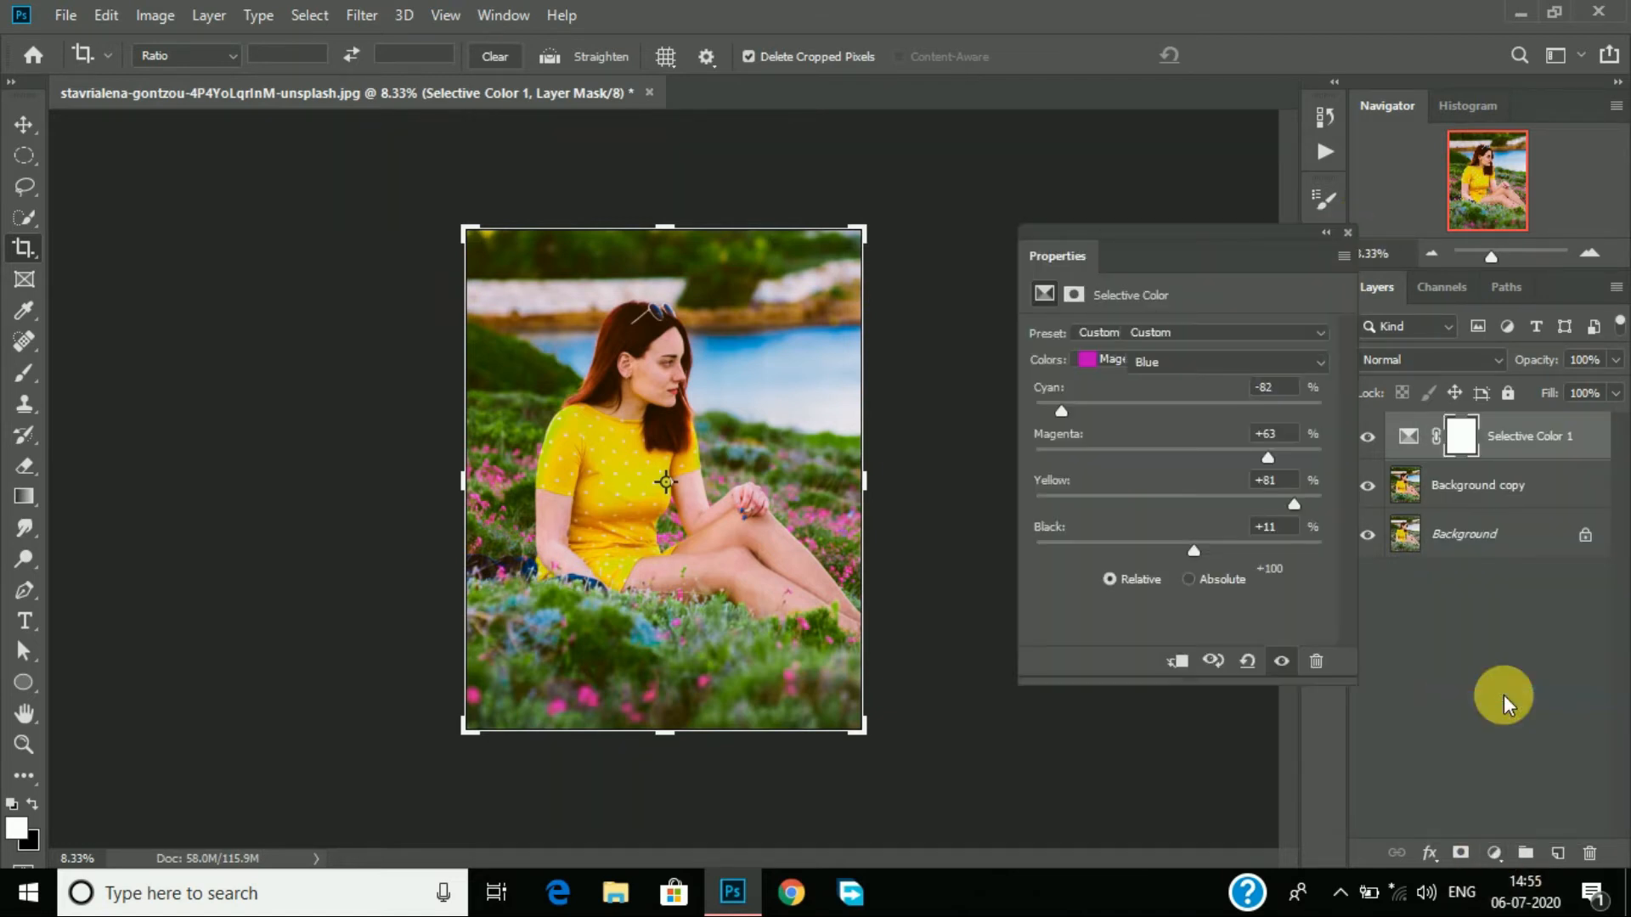
left_click(1179, 365)
left_click(1189, 415)
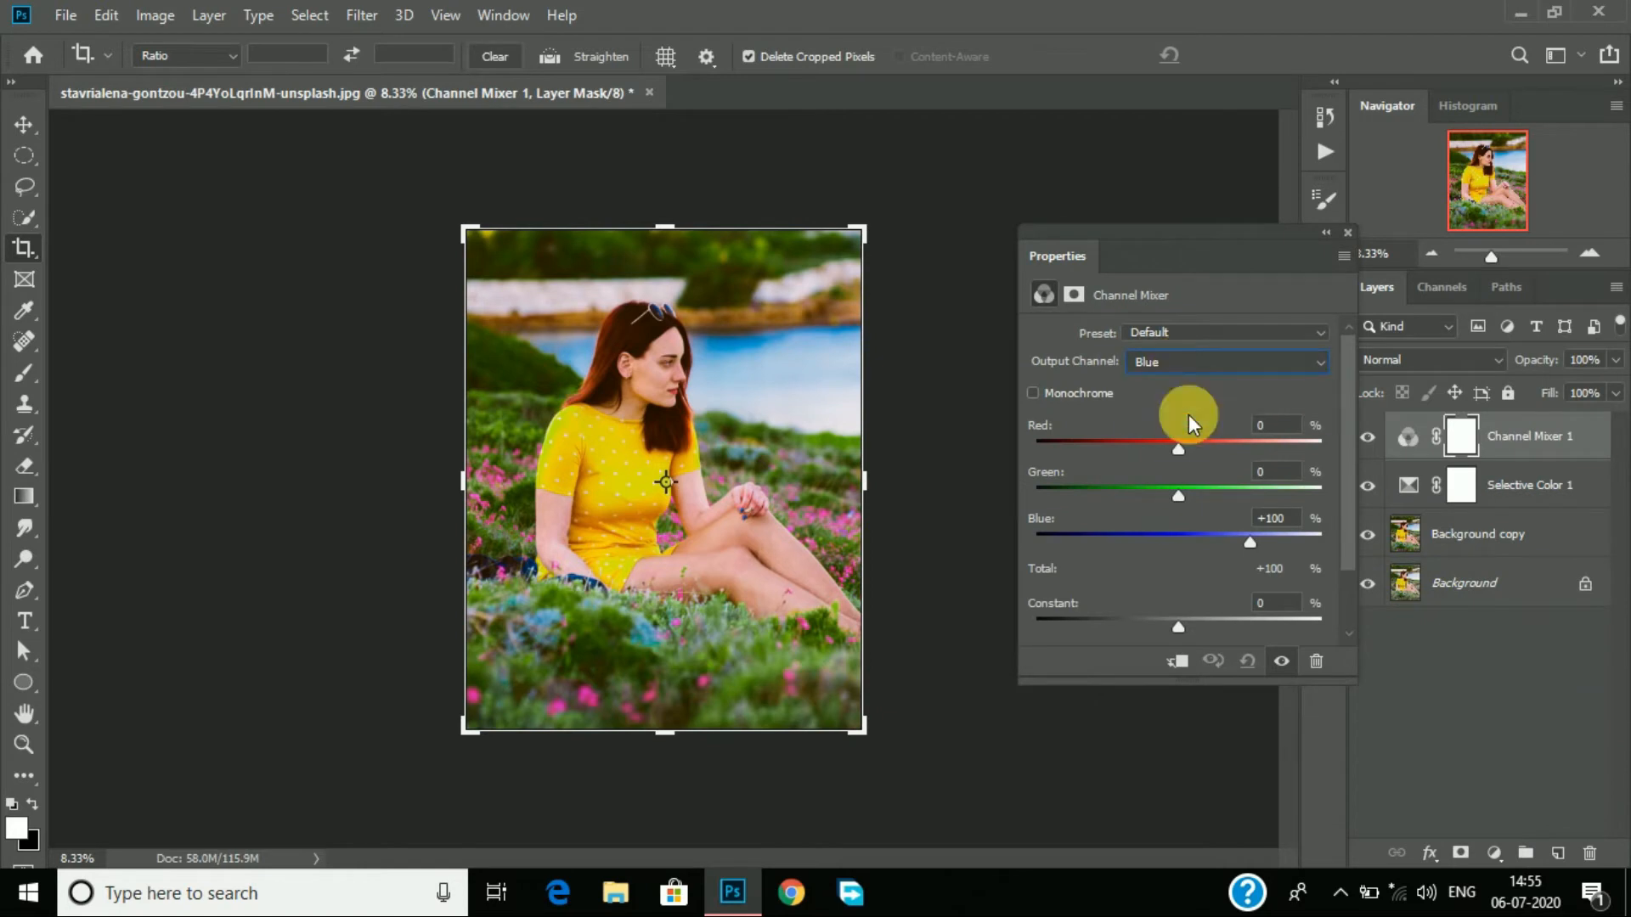
left_click_drag(1180, 533, 1250, 505)
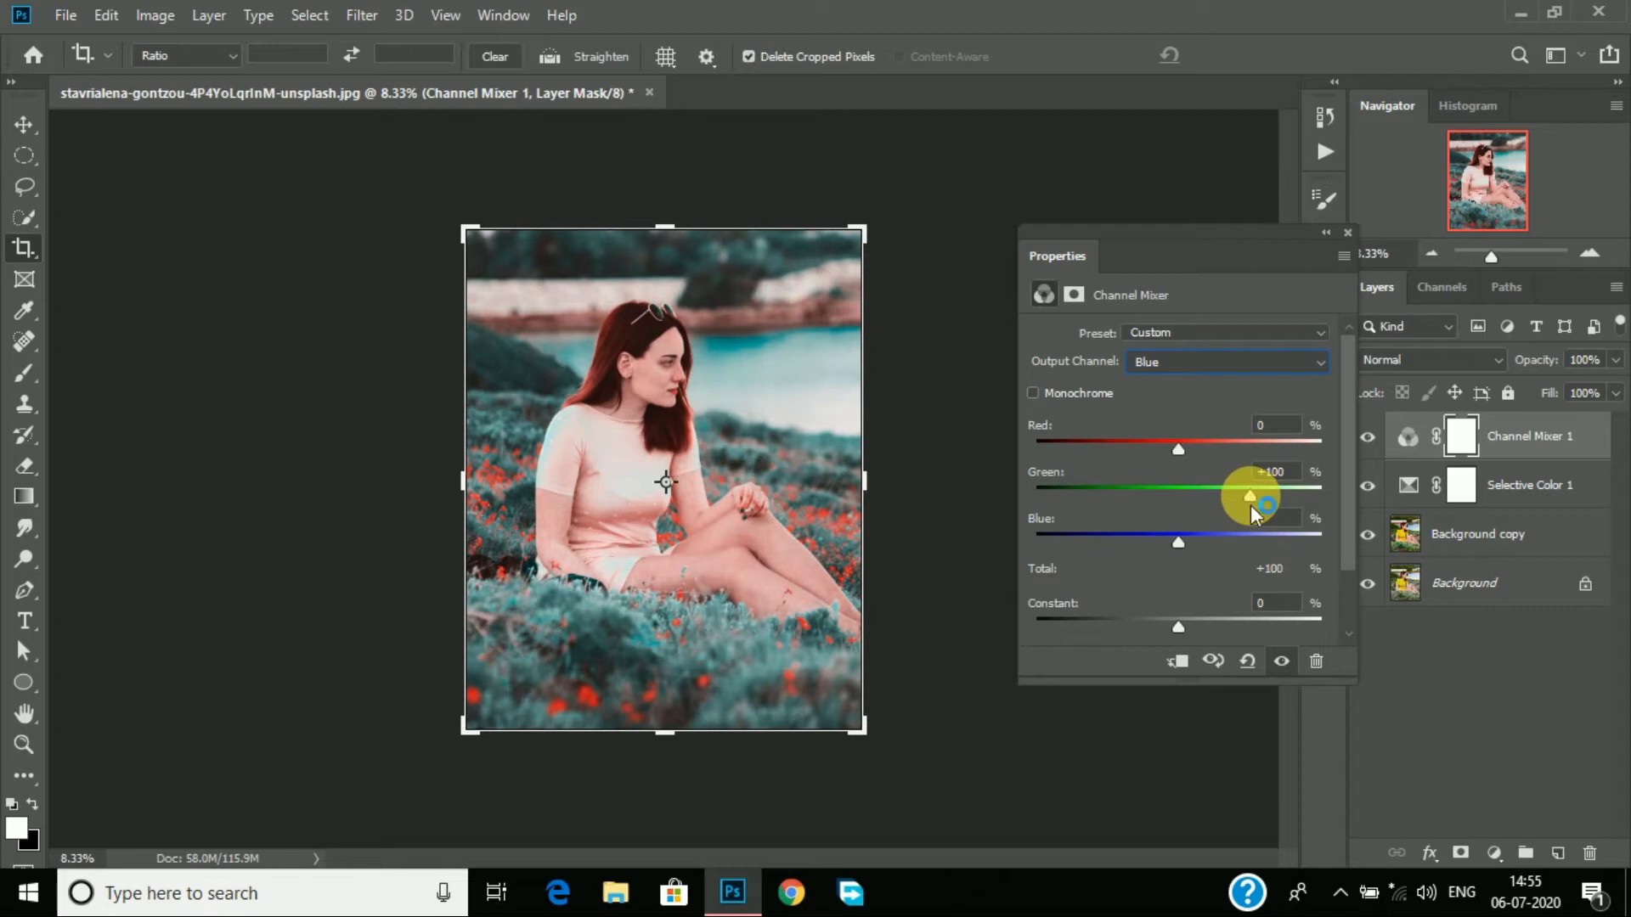
left_click(1281, 661)
left_click(1281, 661)
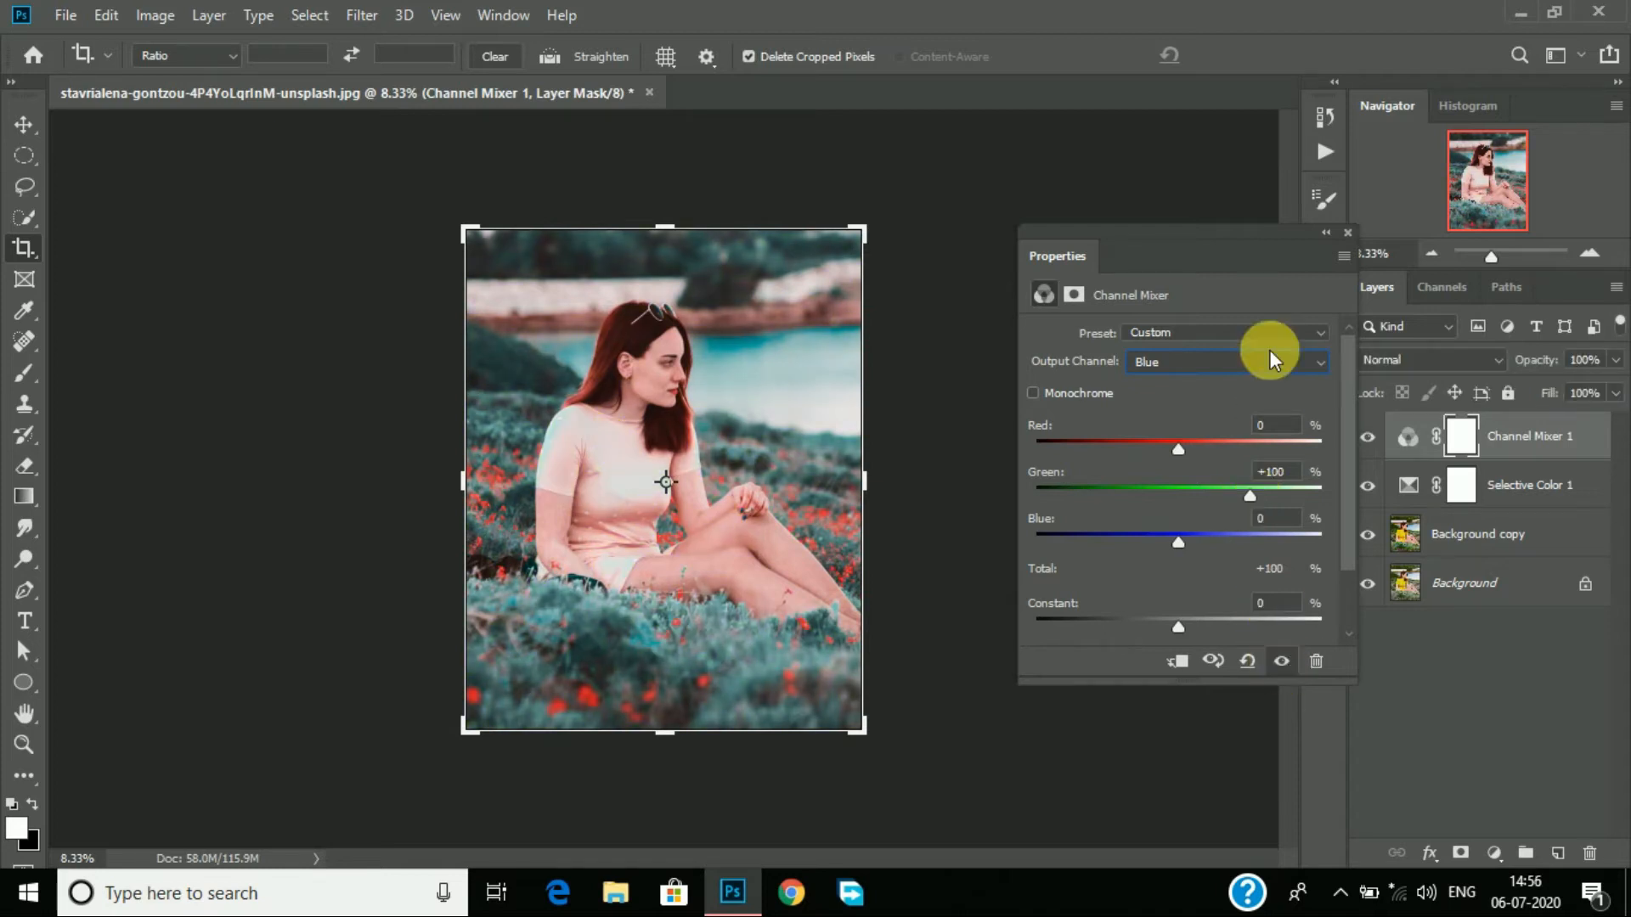
left_click(1347, 231)
Step: Add a second Selective Color adjustment layer and fine-tune the colour sliders of its Reds
left_click(1494, 852)
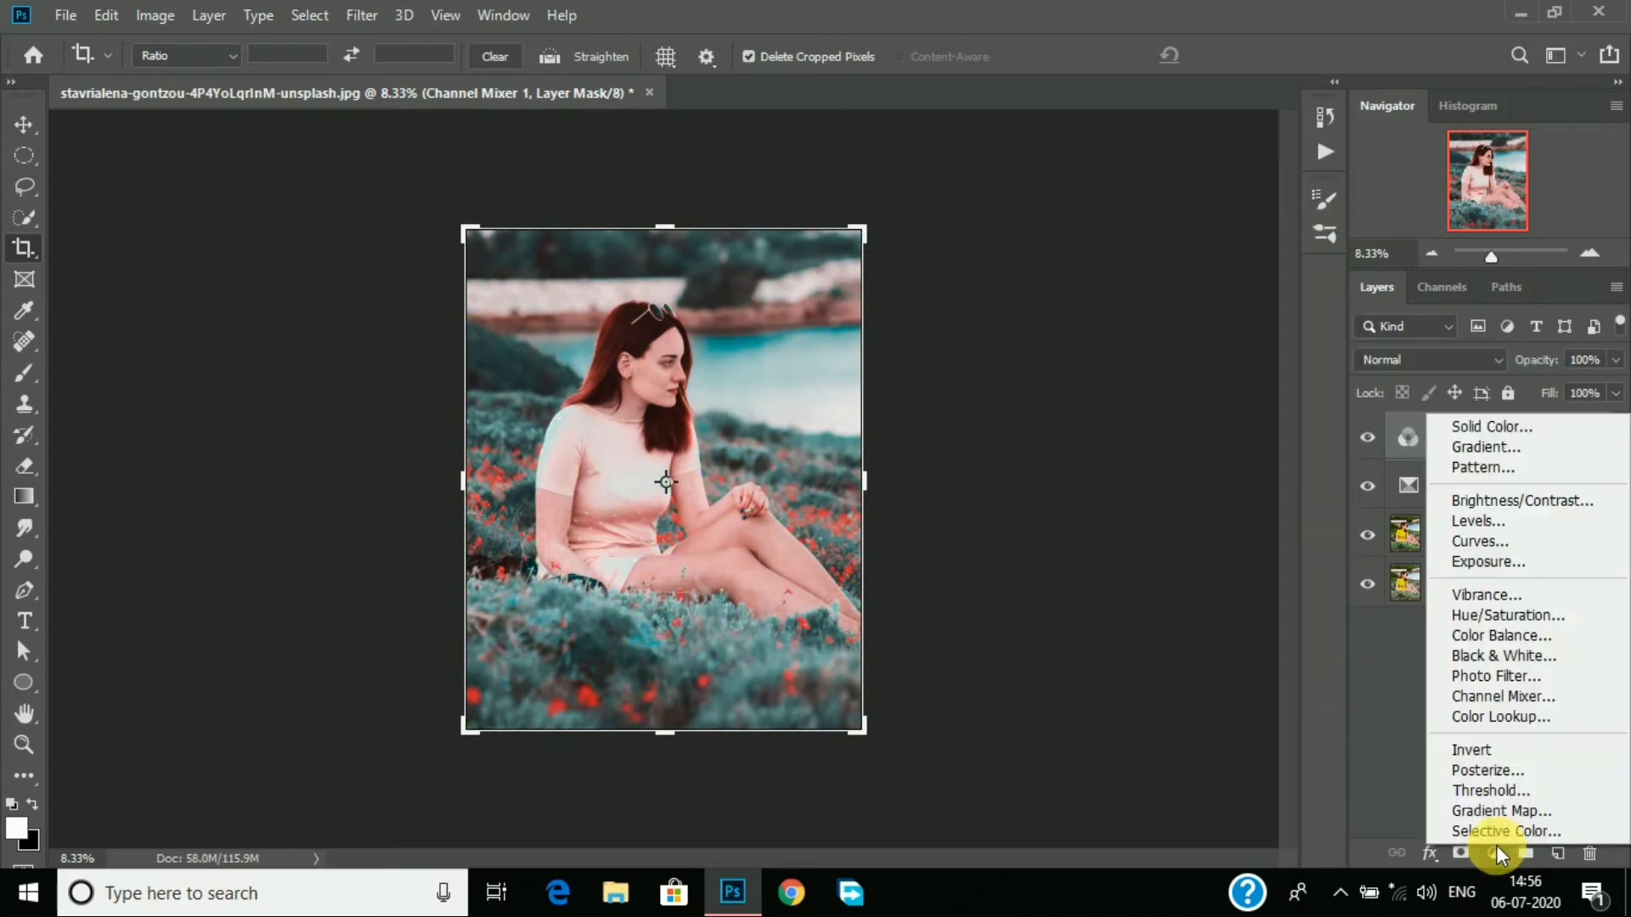
left_click(1495, 833)
left_click_drag(1177, 411, 1102, 410)
left_click_drag(1236, 408, 1189, 502)
Step: Set the Cyans of the second Selective Color layer to cyan +2% and magenta -6%, fine-tune yellow, and lower black slightly
left_click(1180, 358)
left_click(1176, 361)
left_click(1164, 357)
left_click(1176, 429)
left_click_drag(1180, 410, 1192, 508)
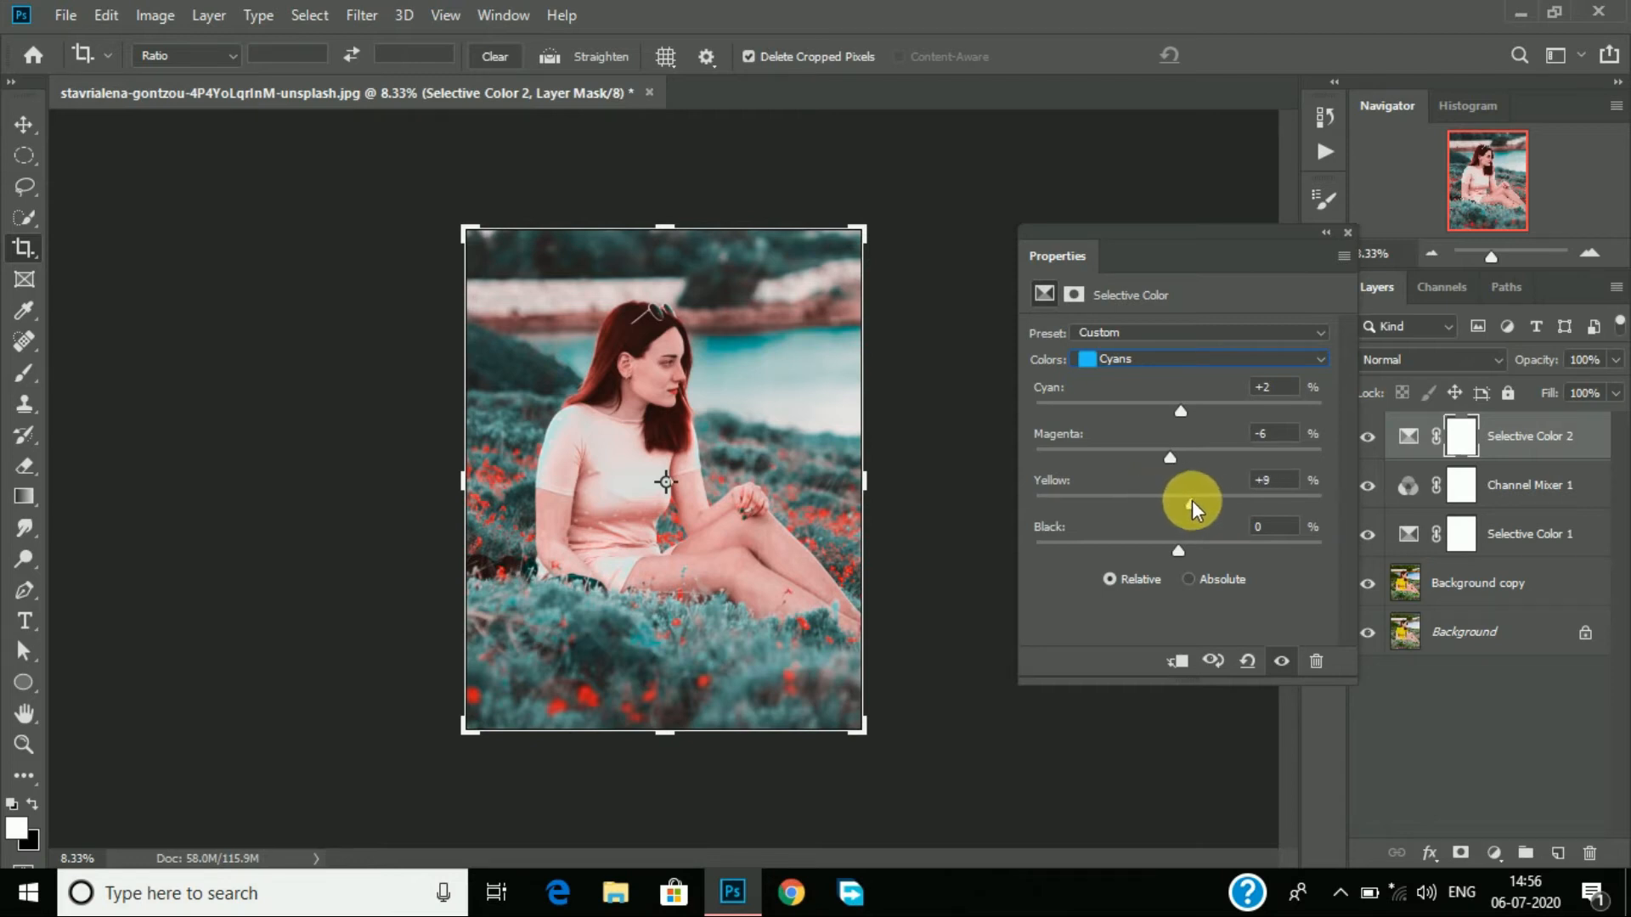
left_click_drag(1317, 497, 1174, 548)
Step: Set the cyan amount of the Blues to -73% in the second Selective Color layer
left_click(1174, 358)
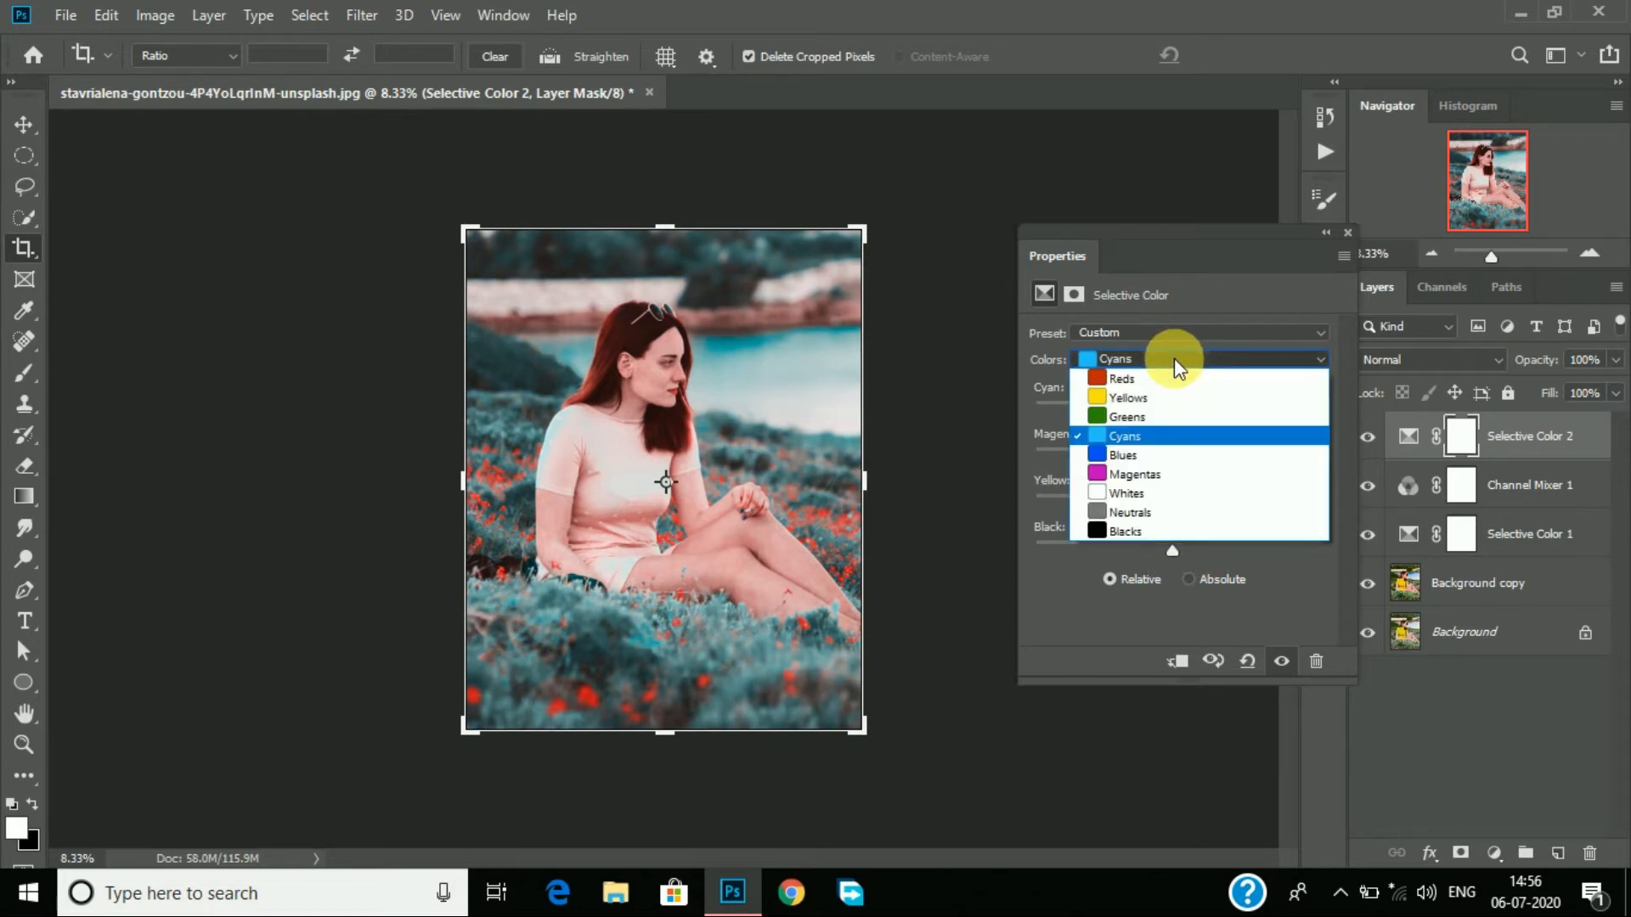
left_click(1189, 447)
left_click_drag(1179, 406, 1109, 410)
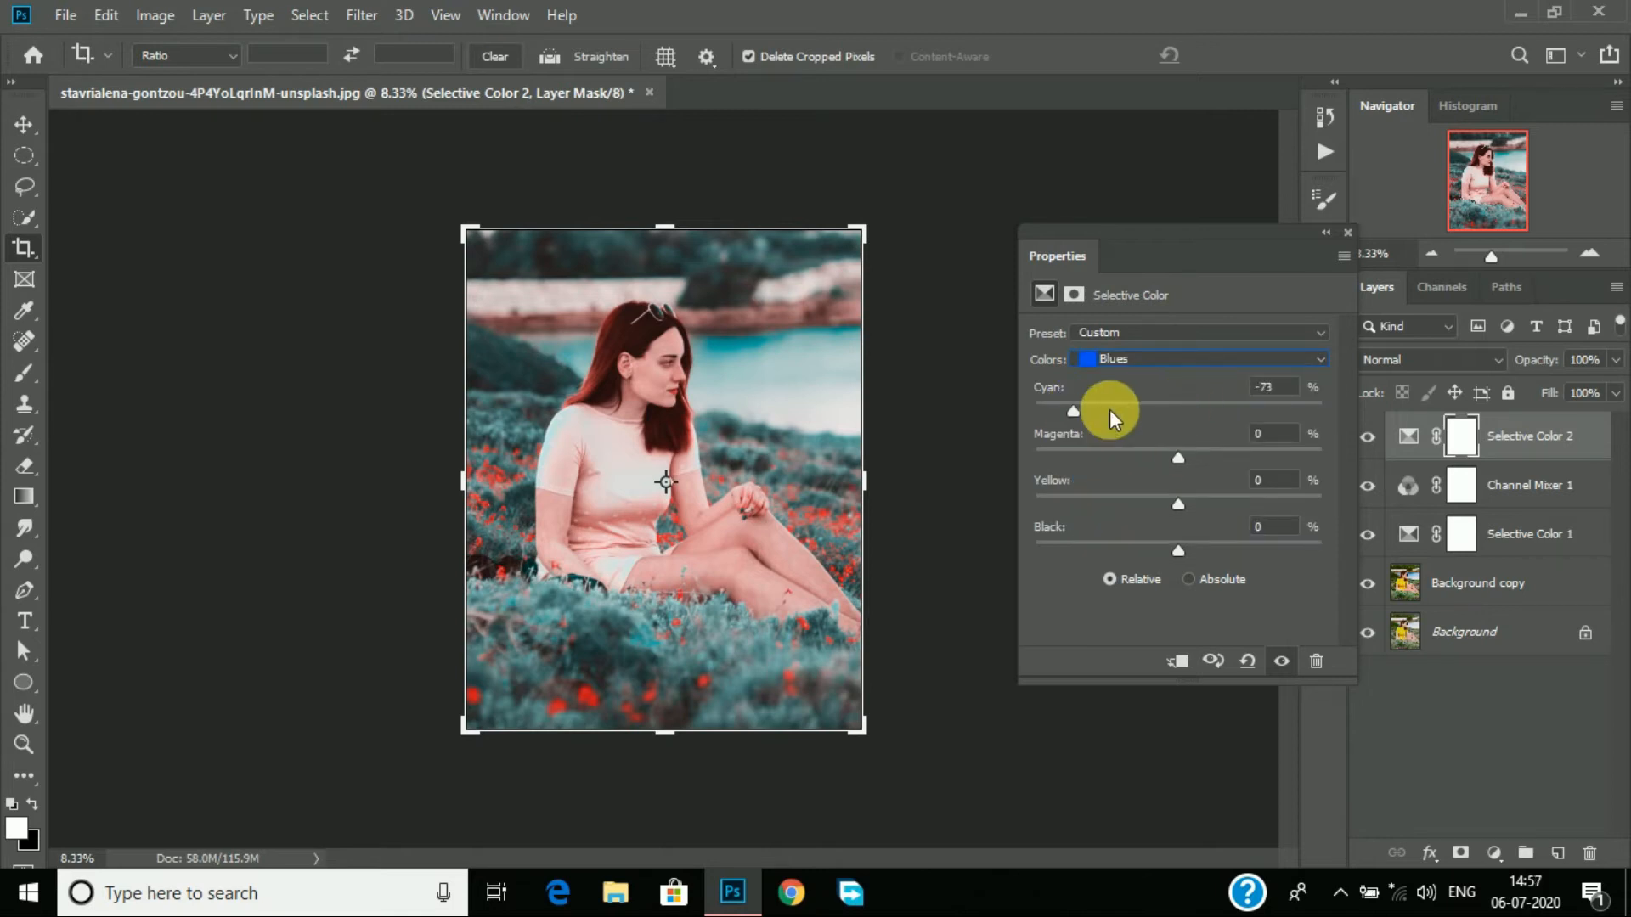
Step: Set the Neutrals of the second Selective Color layer to cyan -1%, magenta +1%, yellow -2% and black -2%
left_click(1174, 361)
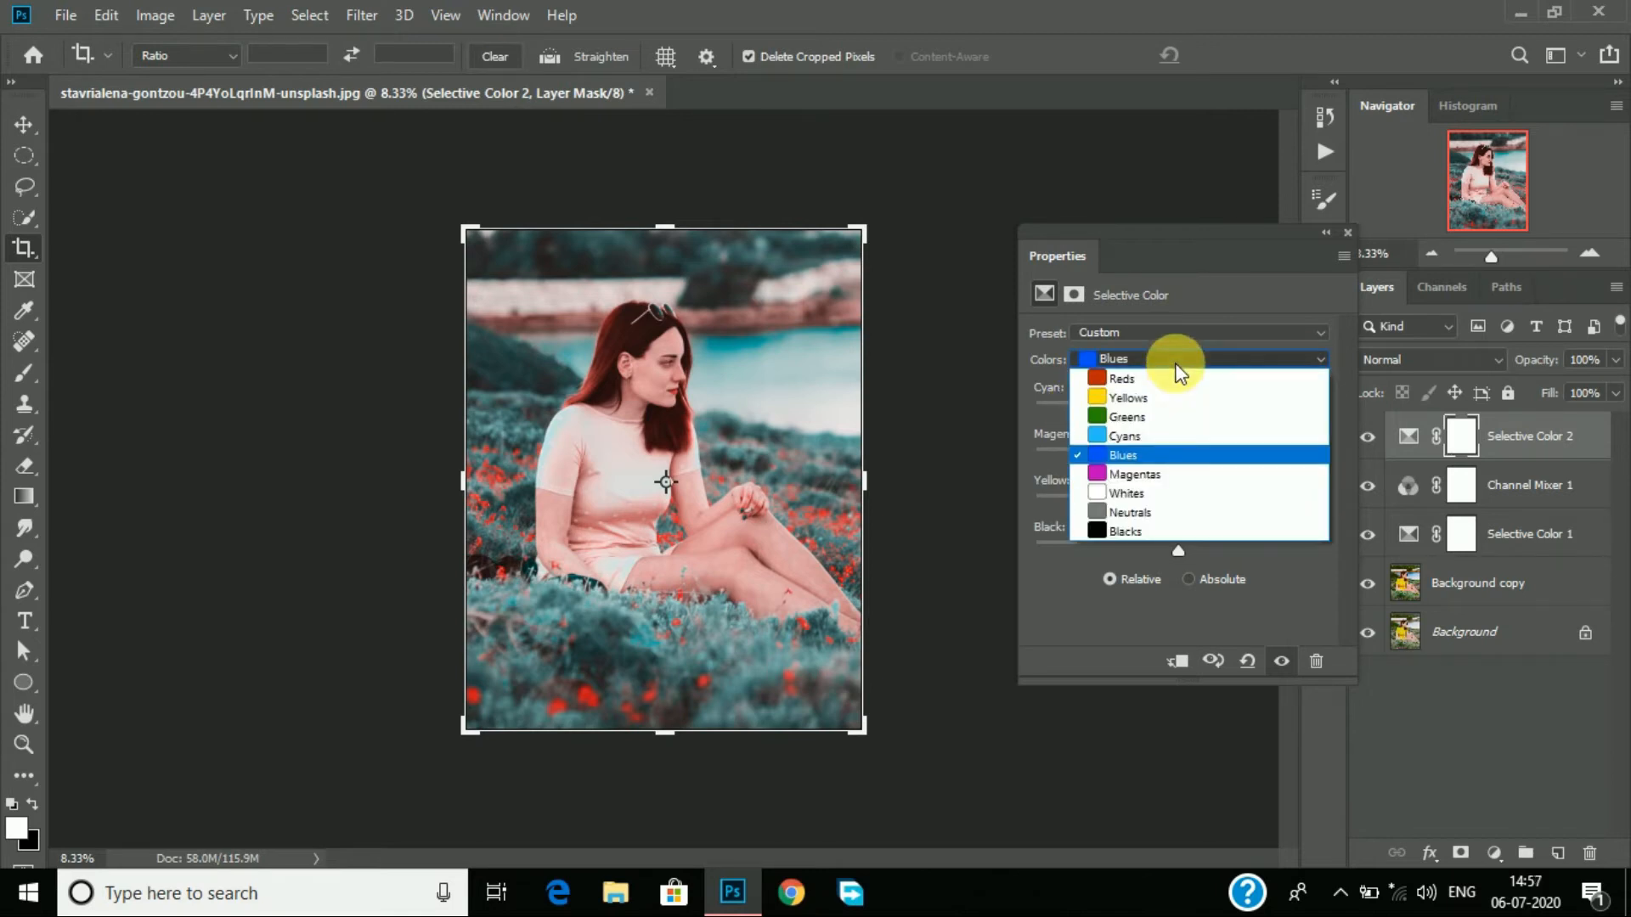
left_click(1179, 511)
left_click(1181, 550)
left_click_drag(1181, 552, 1177, 406)
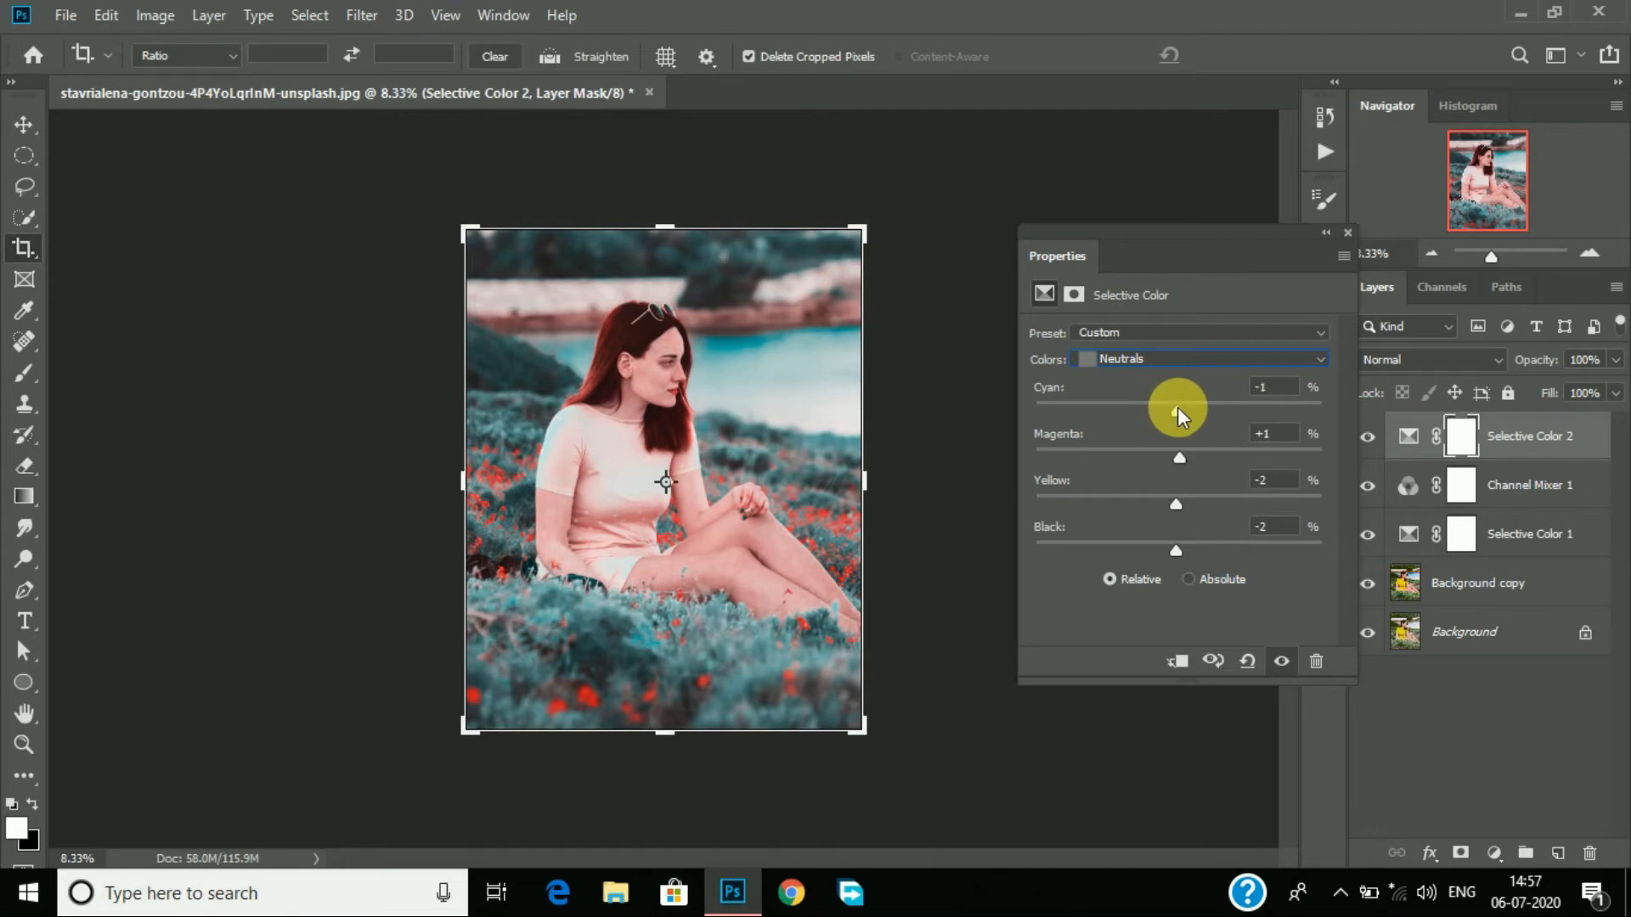
Step: Set the Blacks of the second Selective Color layer to cyan -1%, yellow -2% and black +3%
left_click(1180, 358)
left_click(1202, 531)
left_click_drag(1179, 550, 1185, 403)
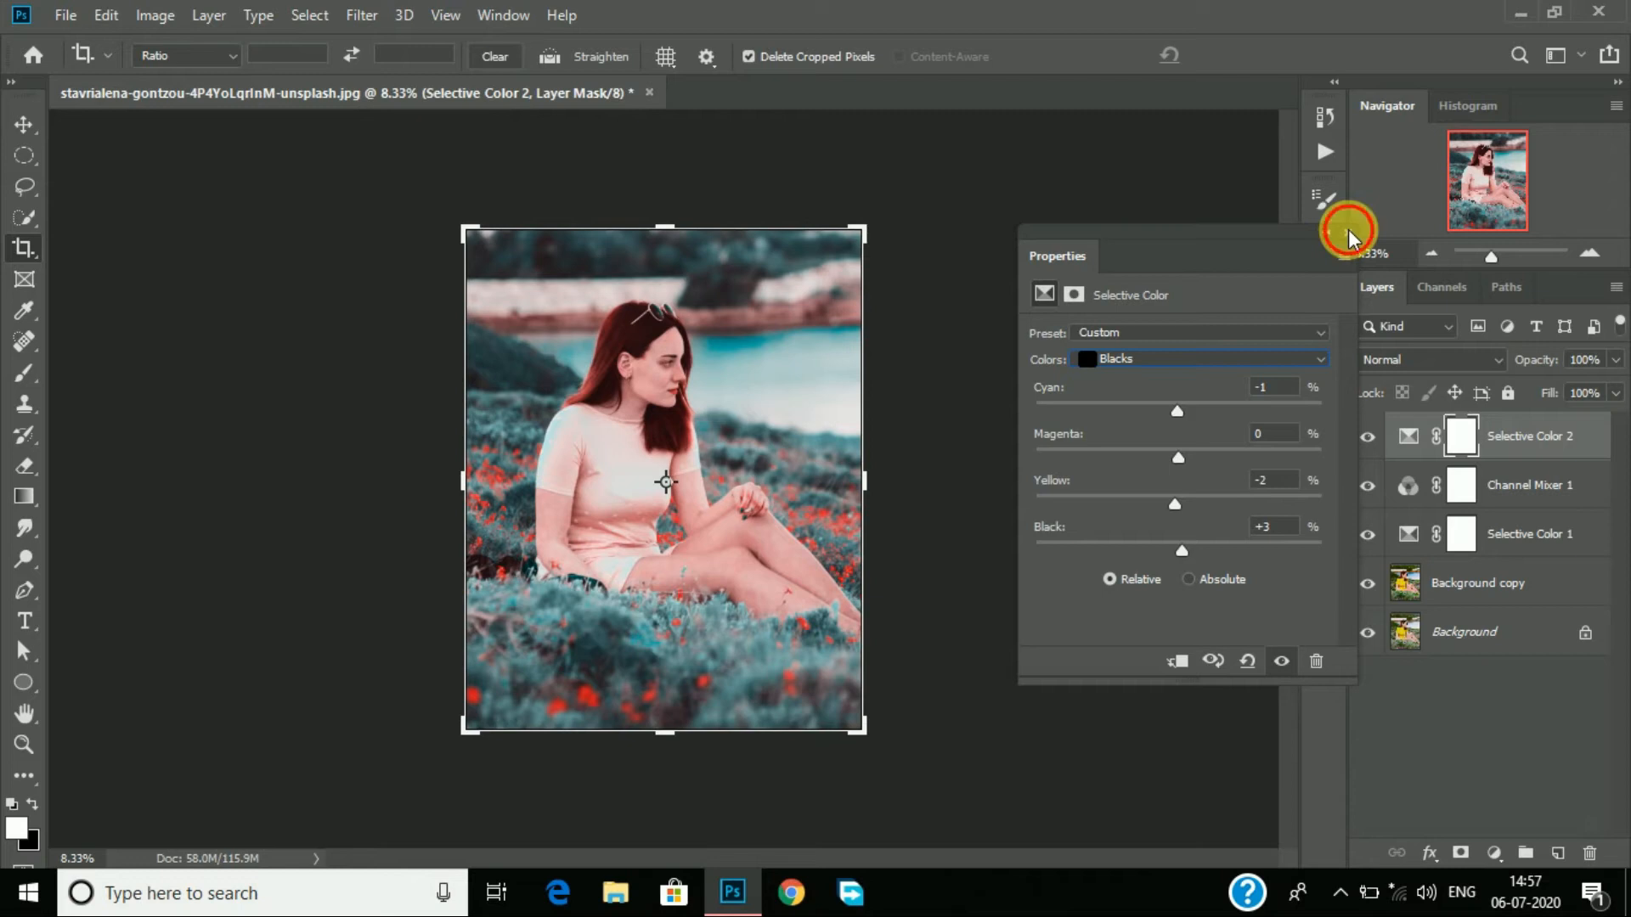
left_click(1348, 229)
Step: Add a Color Balance adjustment layer with midtones at cyan-red +2, magenta-green -2 and yellow-blue +1, and compare its effect
left_click(1494, 853)
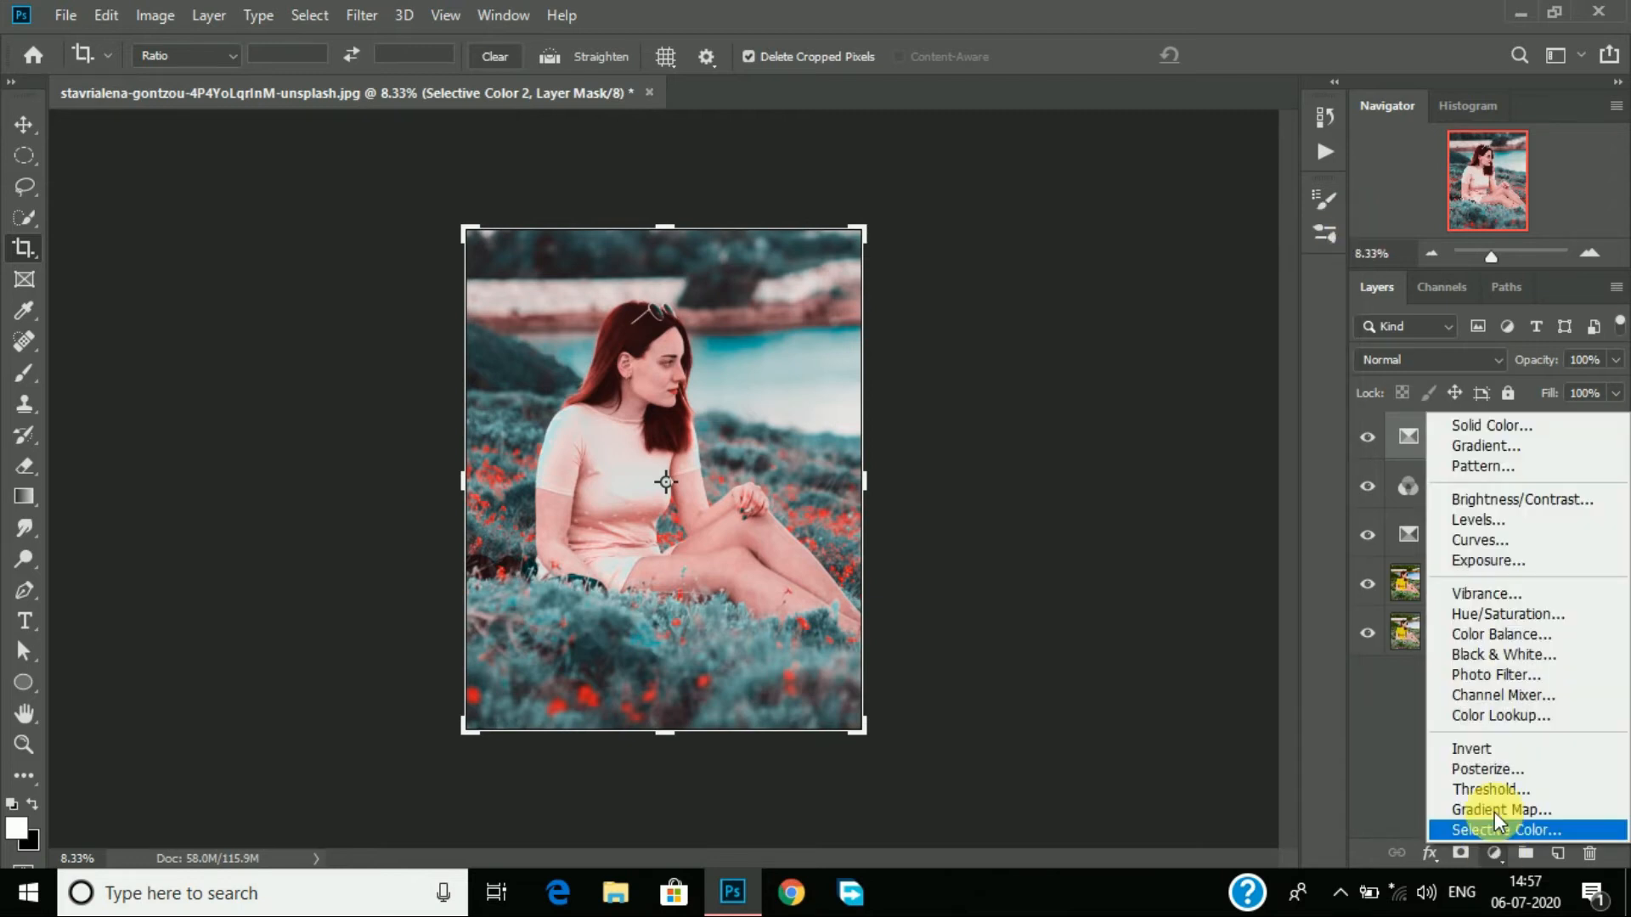
left_click(1507, 632)
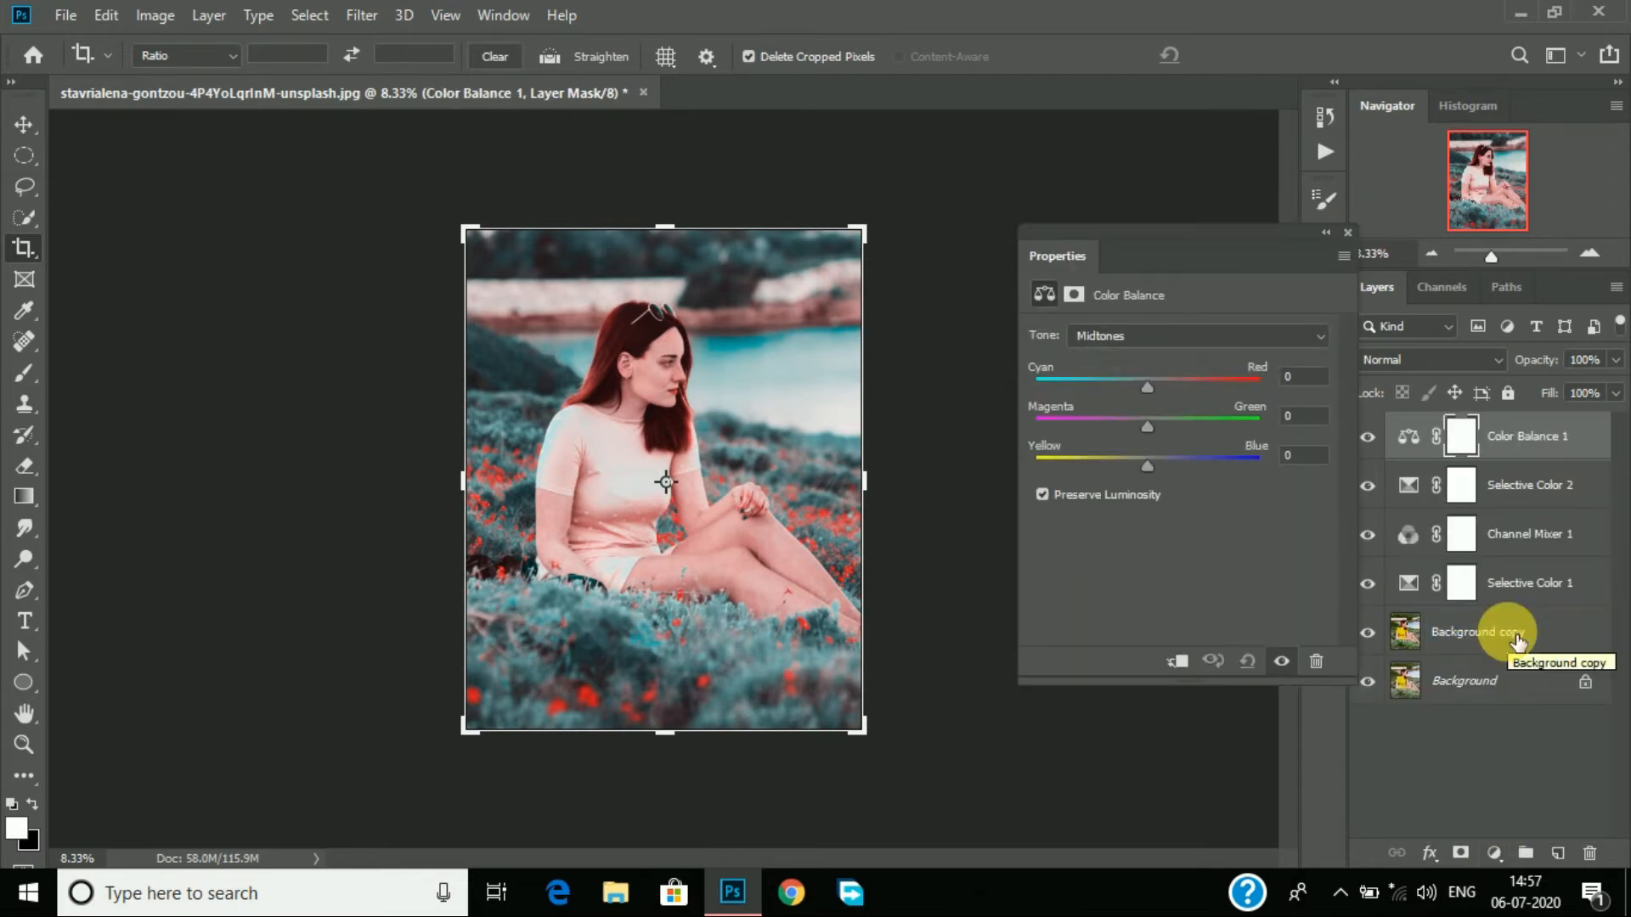
left_click_drag(1147, 387, 1143, 421)
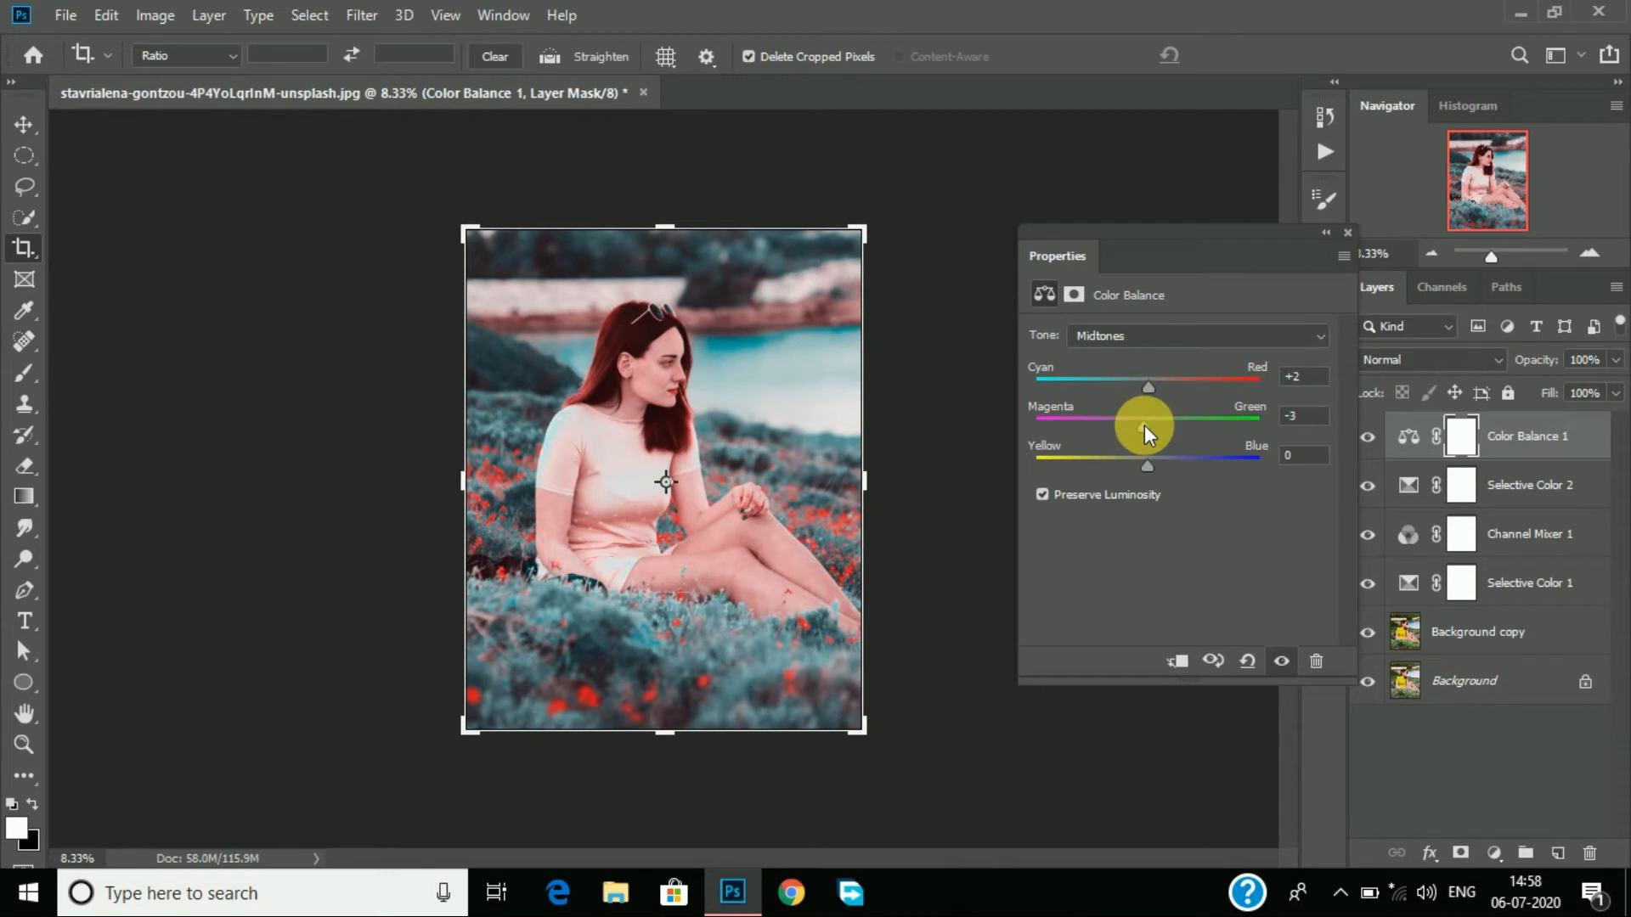
left_click_drag(1148, 465, 1148, 467)
left_click(1286, 670)
left_click(1286, 670)
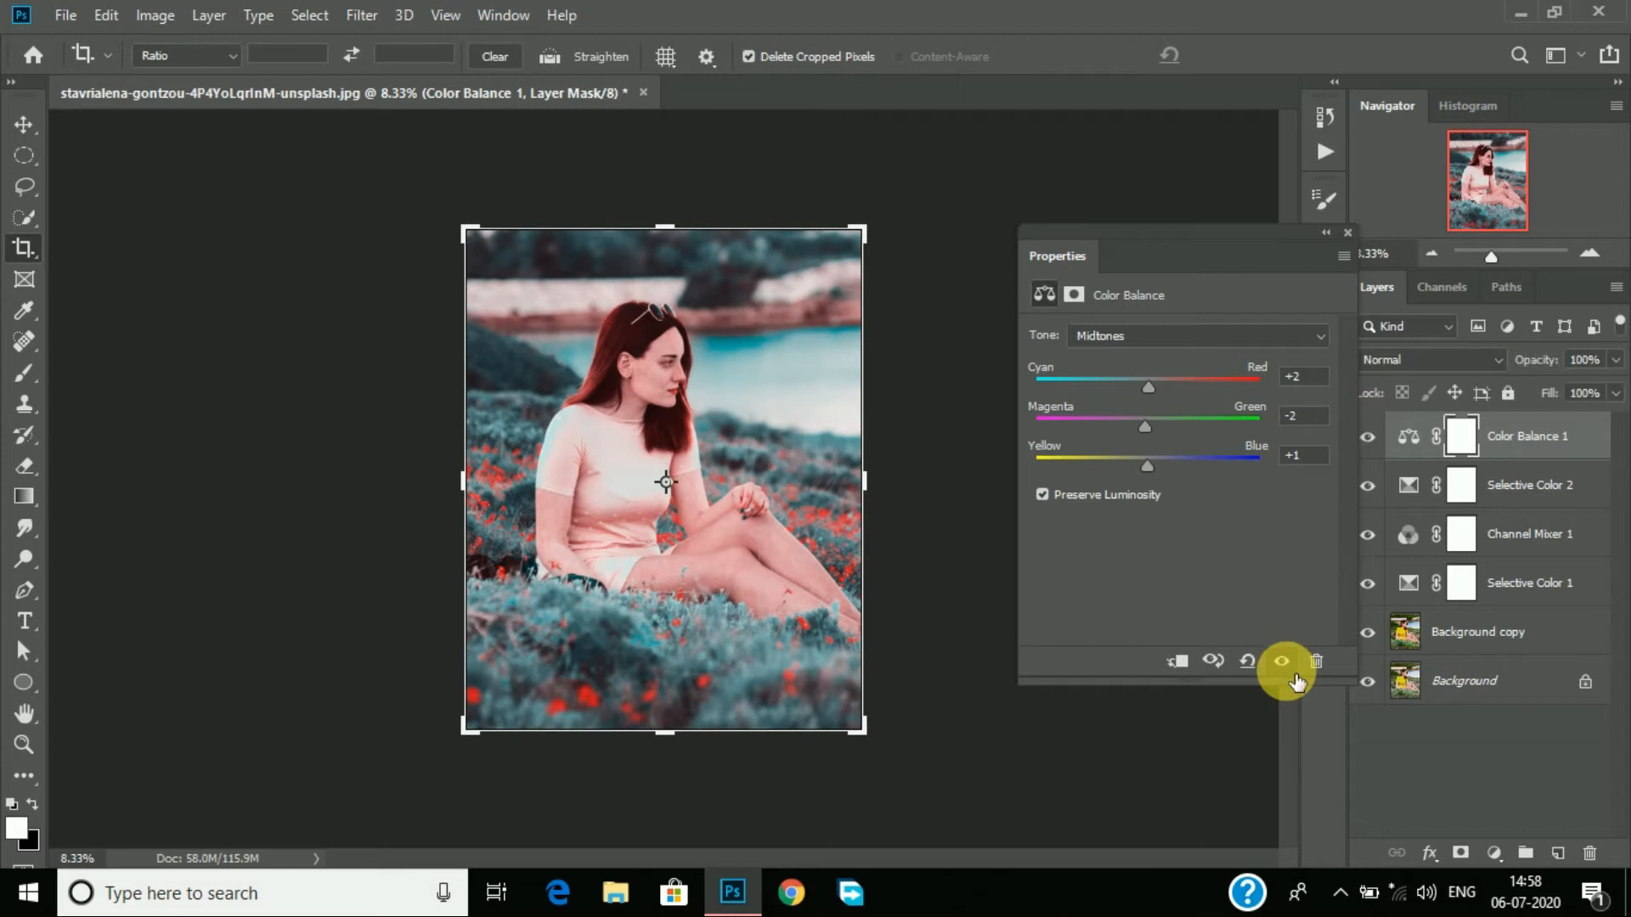
left_click(1347, 233)
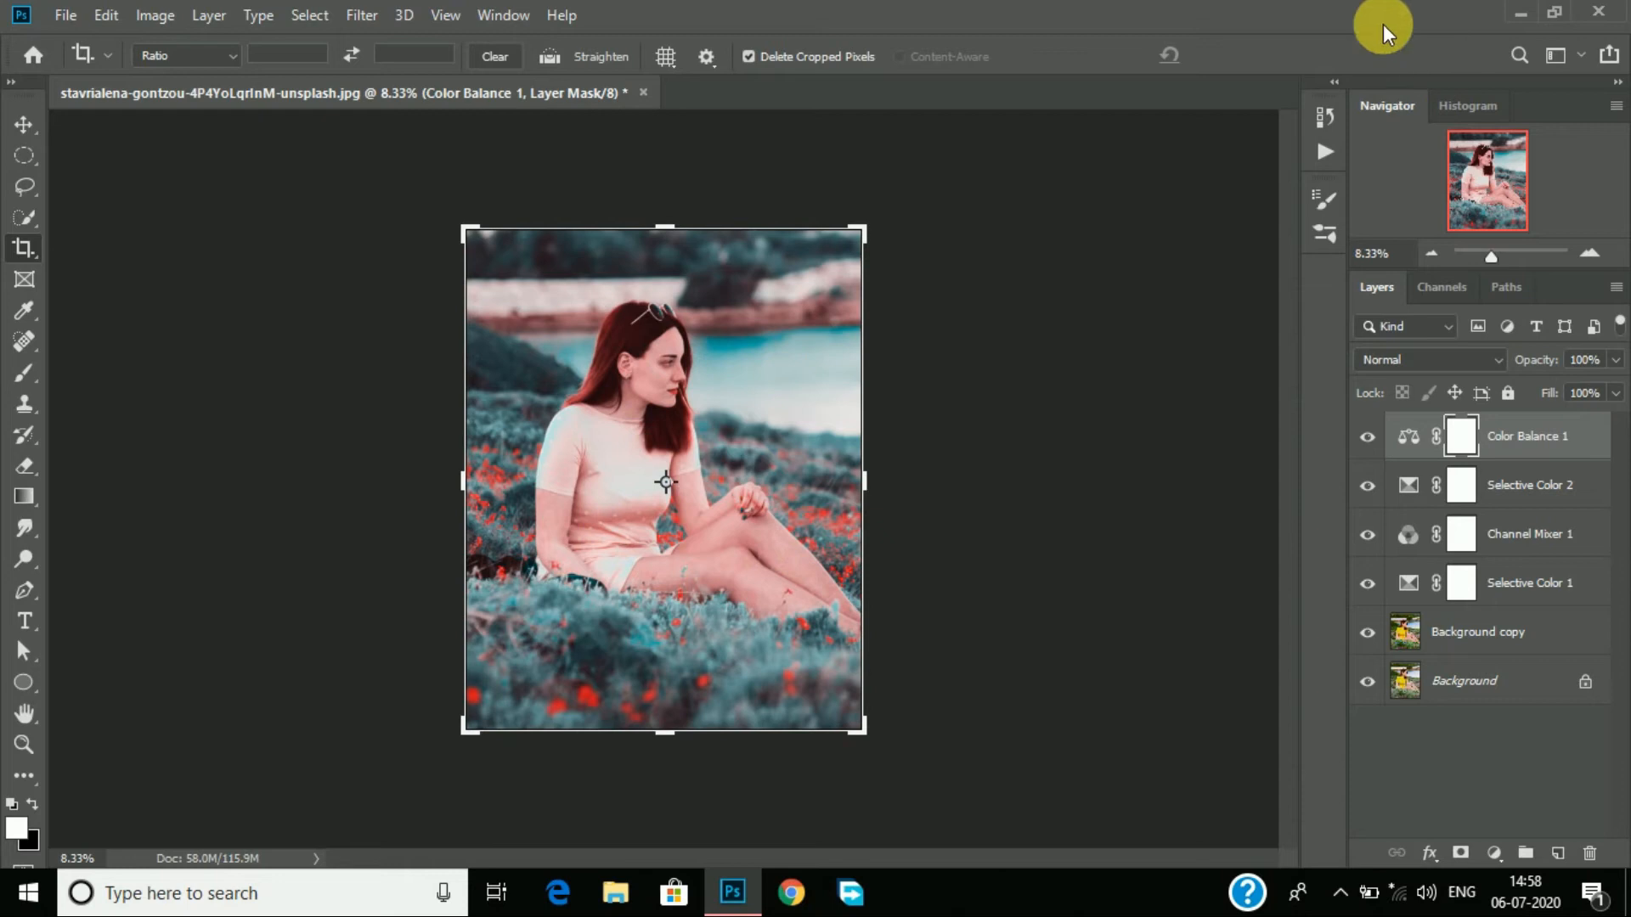
Step: Compare the original photo with the edited version through the document history, and return to the latest state
left_click(1325, 116)
left_click(1264, 170)
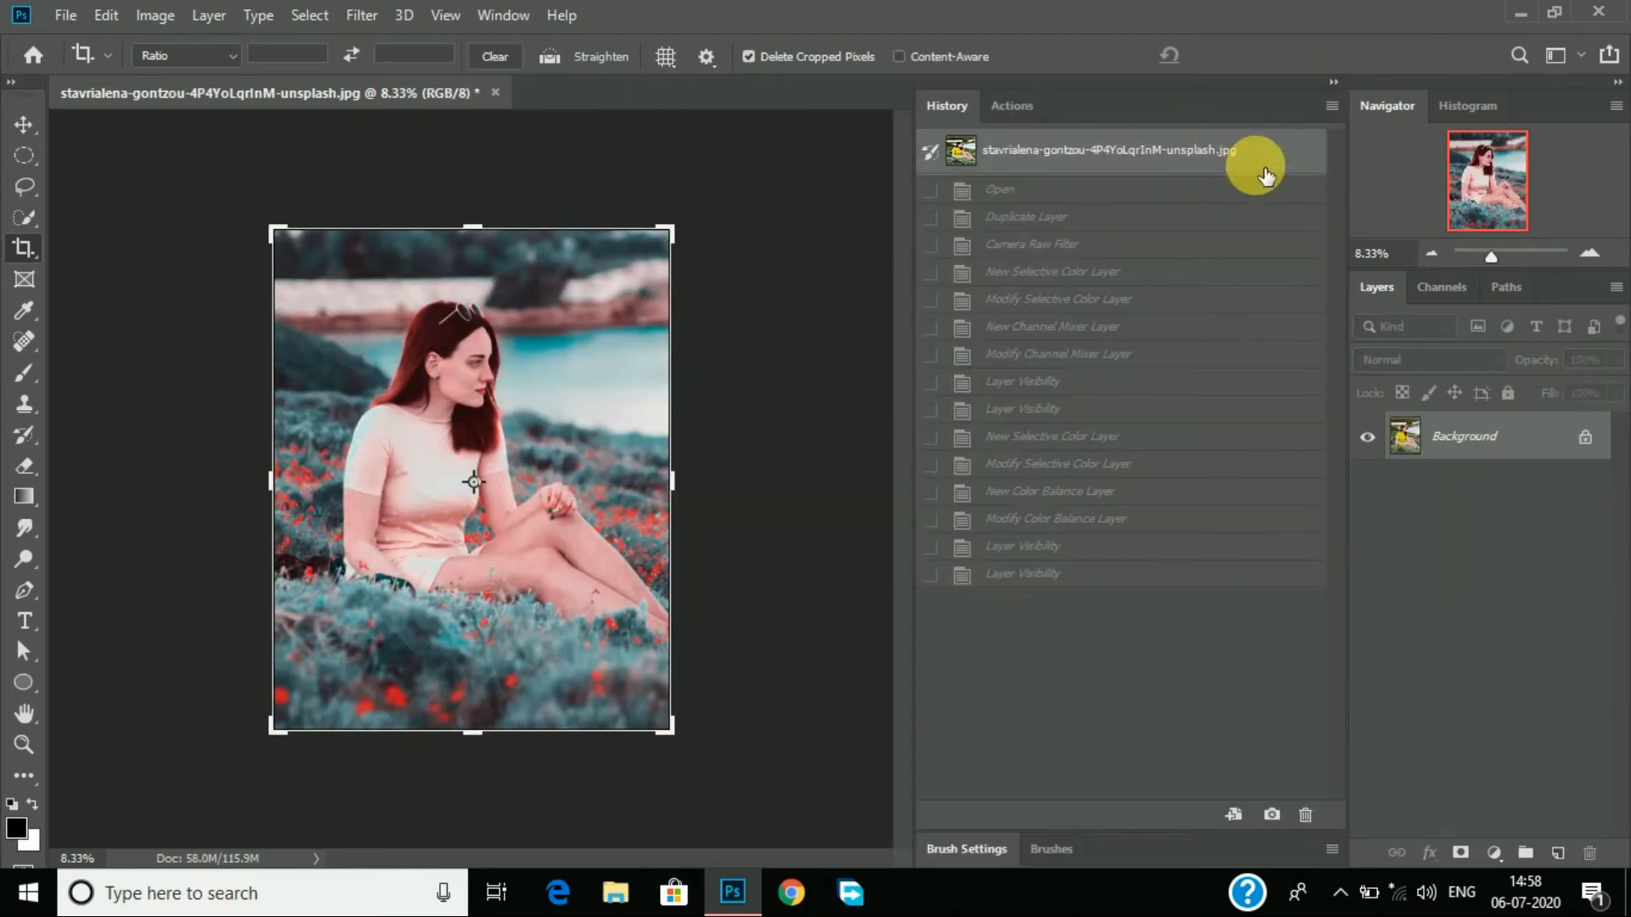
left_click(1173, 573)
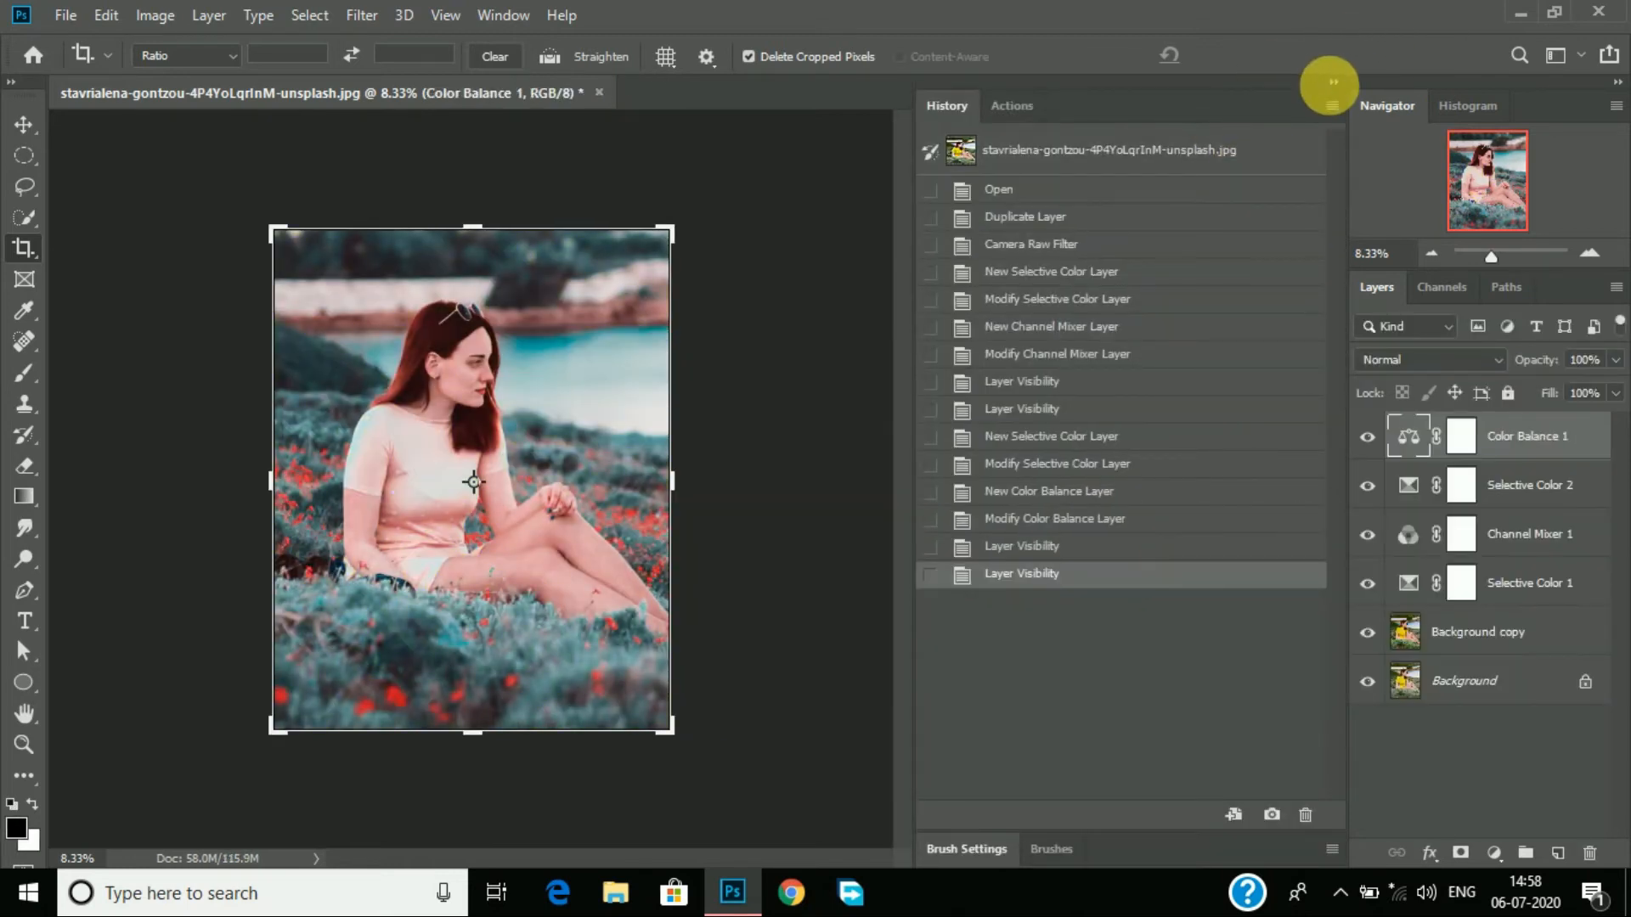
left_click(1331, 83)
Step: On a new layer, draw a black-to-transparent radial gradient from the photo's lower-left corner to its right edge
left_click(1559, 853)
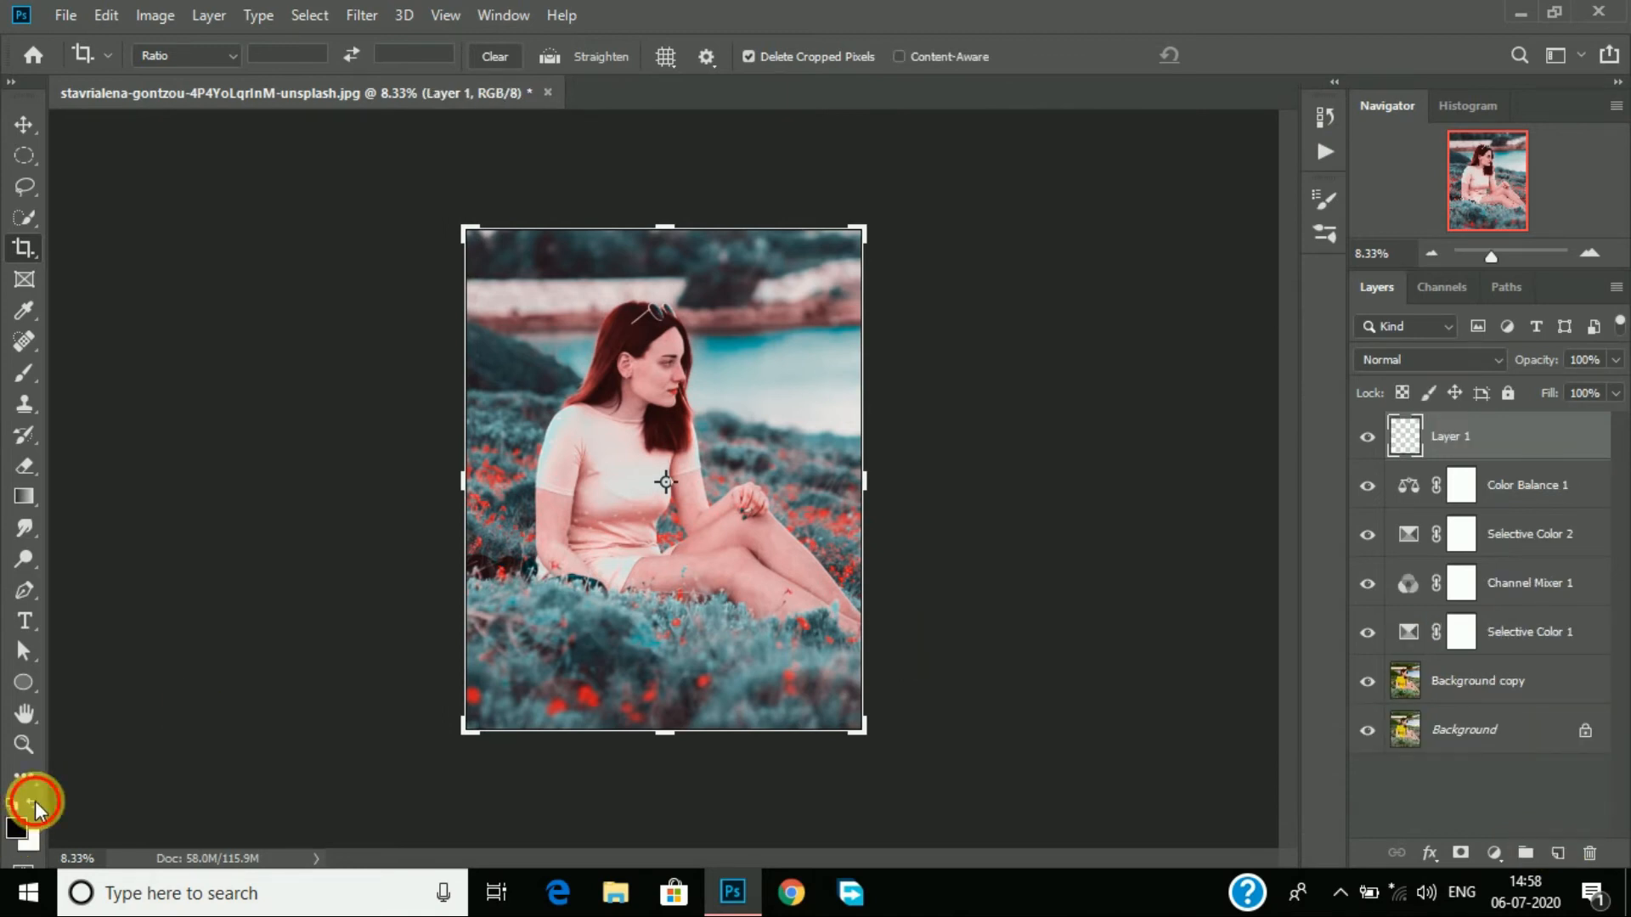
left_click(24, 497)
left_click_drag(463, 734, 861, 368)
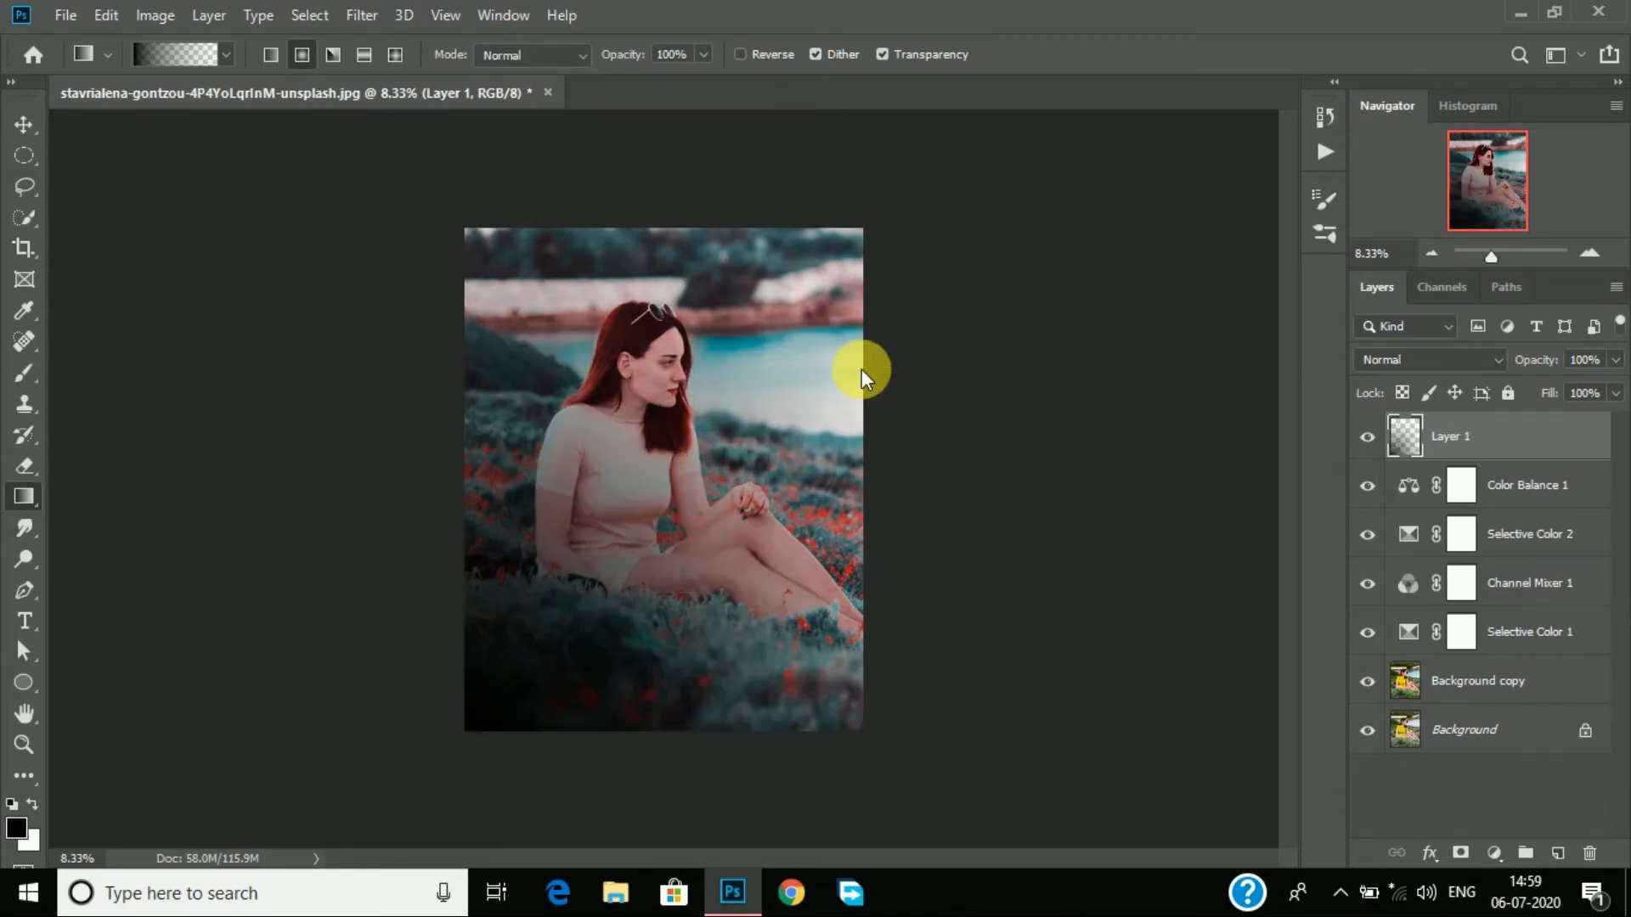
Step: Set the gradient layer's opacity to 13% and compare the photo with and without the gradient
left_click_drag(1529, 357, 1442, 374)
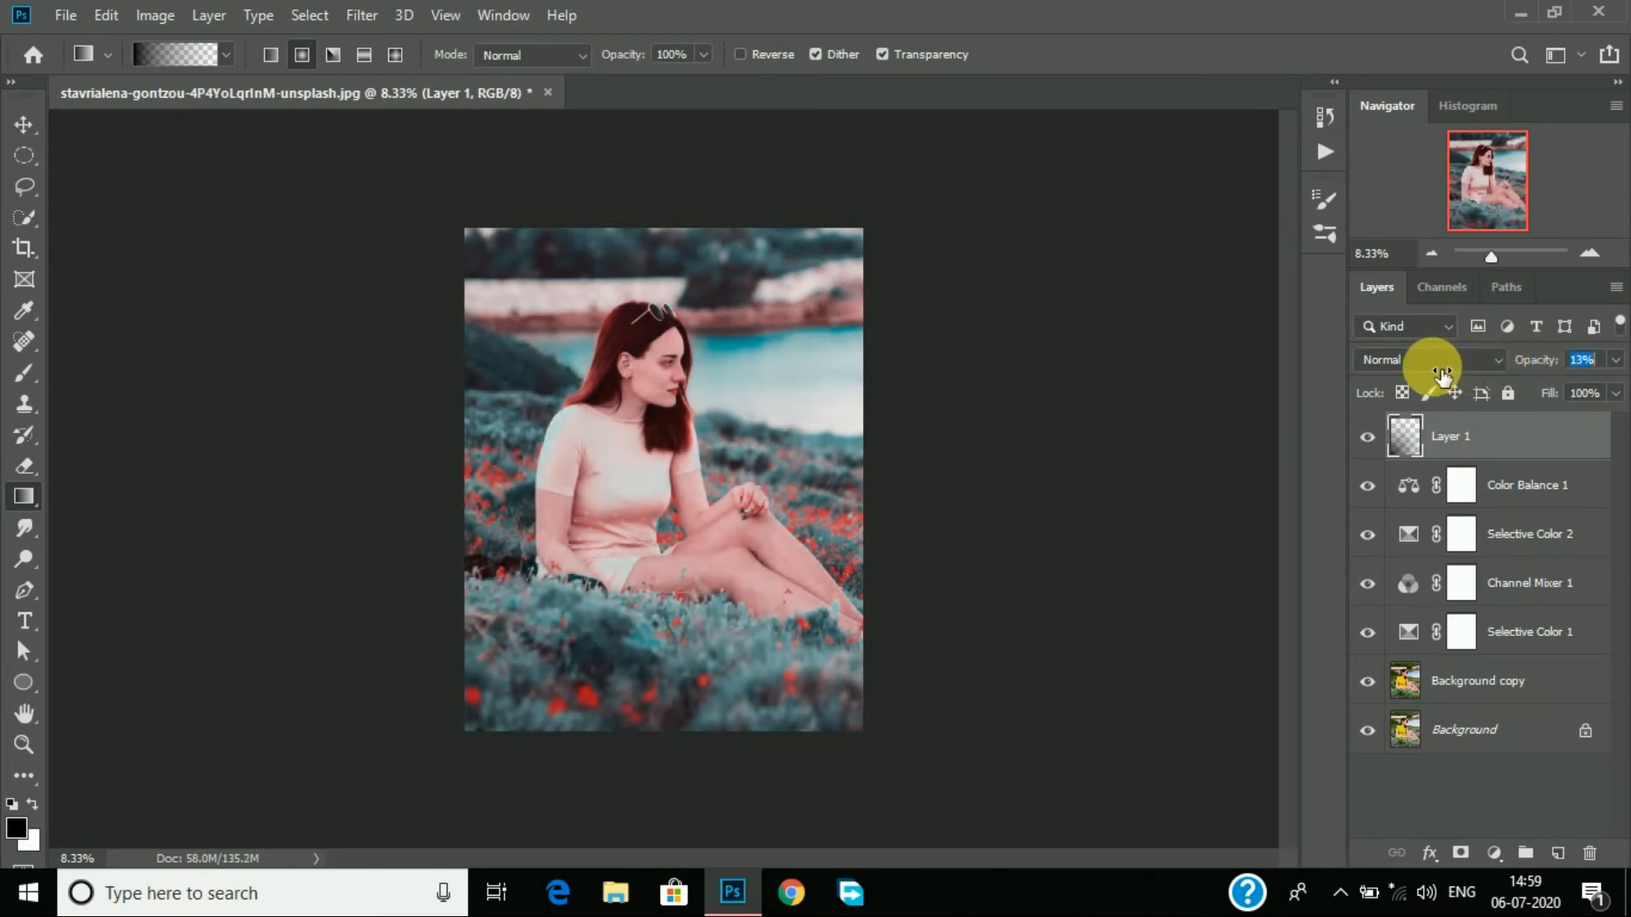
left_click(1364, 437)
left_click(1364, 437)
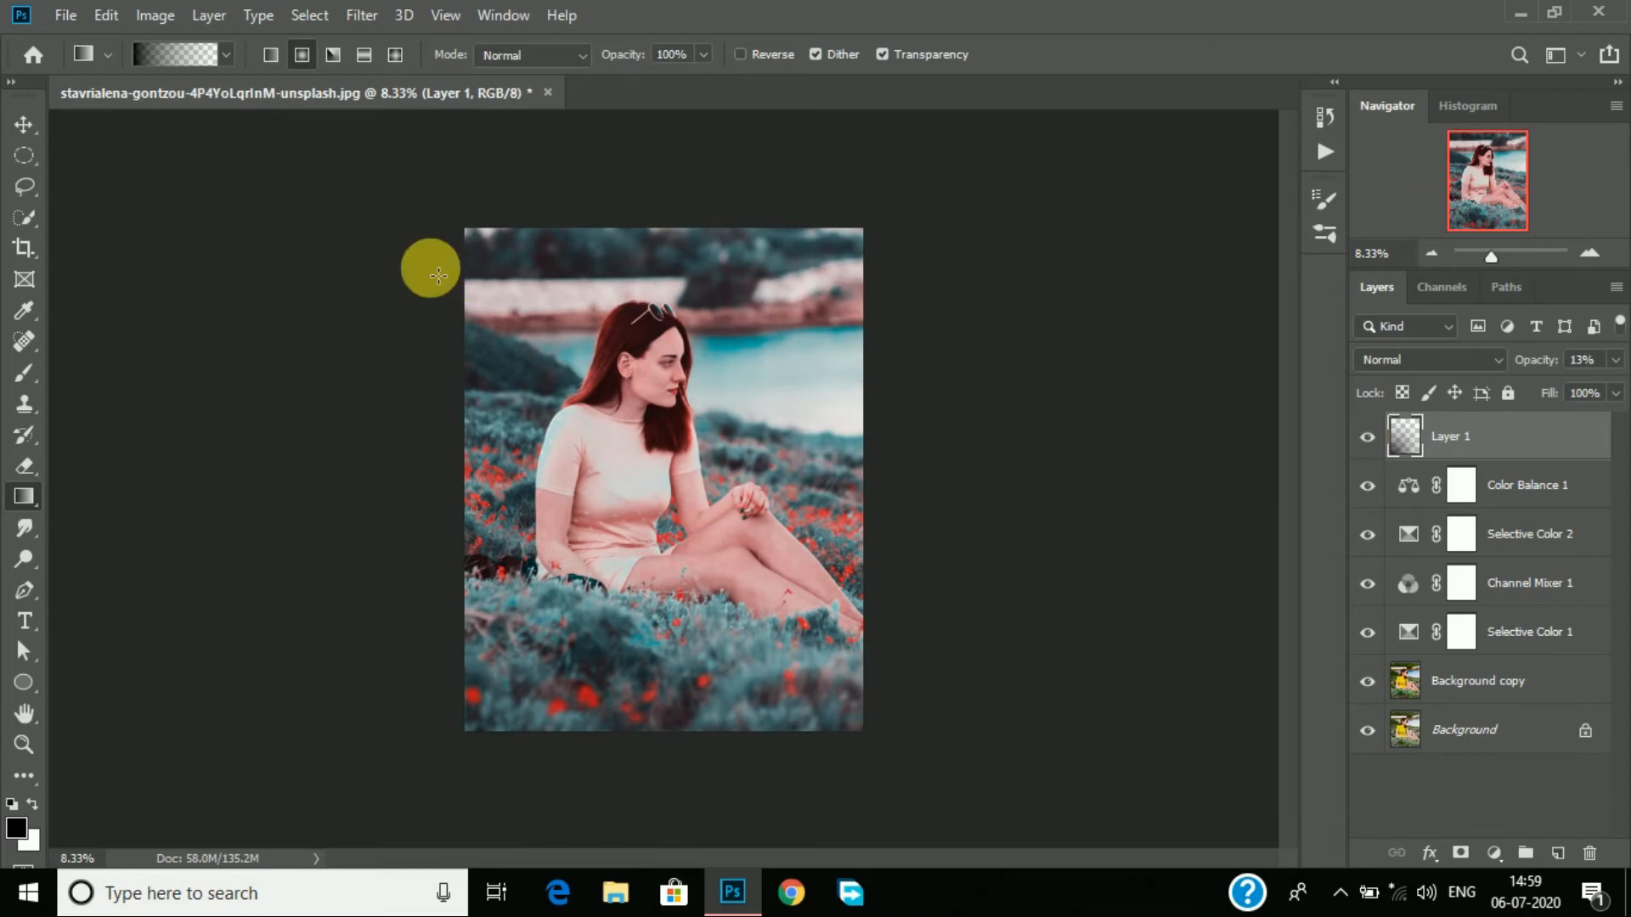
Step: Move the gradient layer down and slightly left so it covers only the lower part of the photo
key("v")
left_click_drag(447, 441, 444, 463)
left_click_drag(537, 385, 558, 675)
left_click_drag(556, 542, 561, 693)
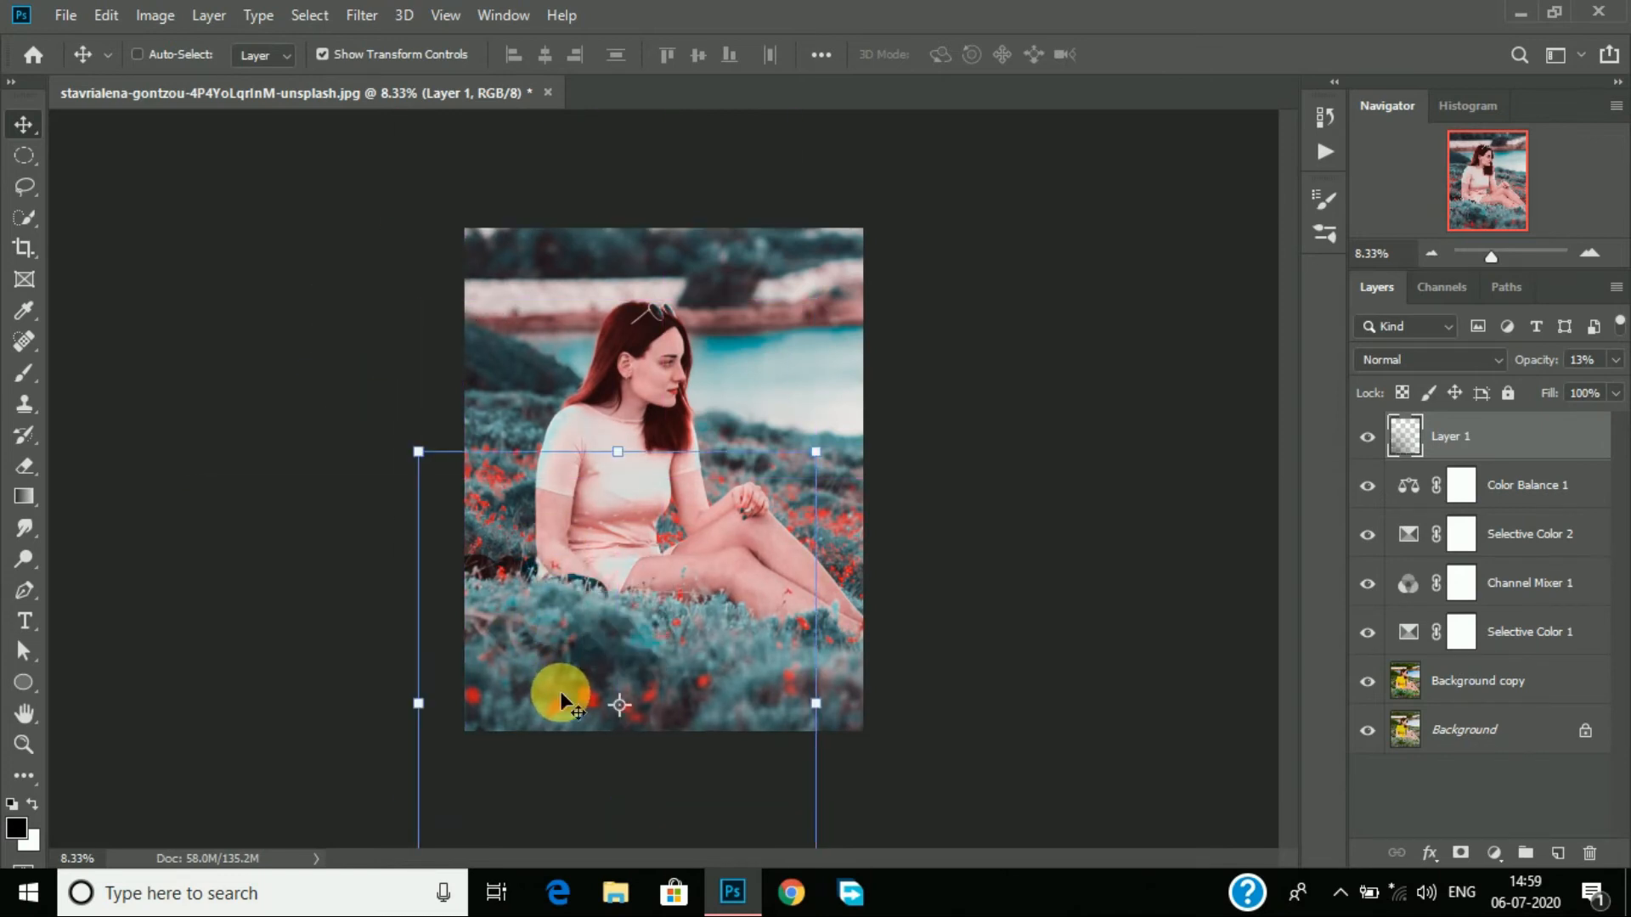
Step: On a new layer, draw a small yellow-to-transparent radial gradient beside the woman's shoulder
left_click(1558, 853)
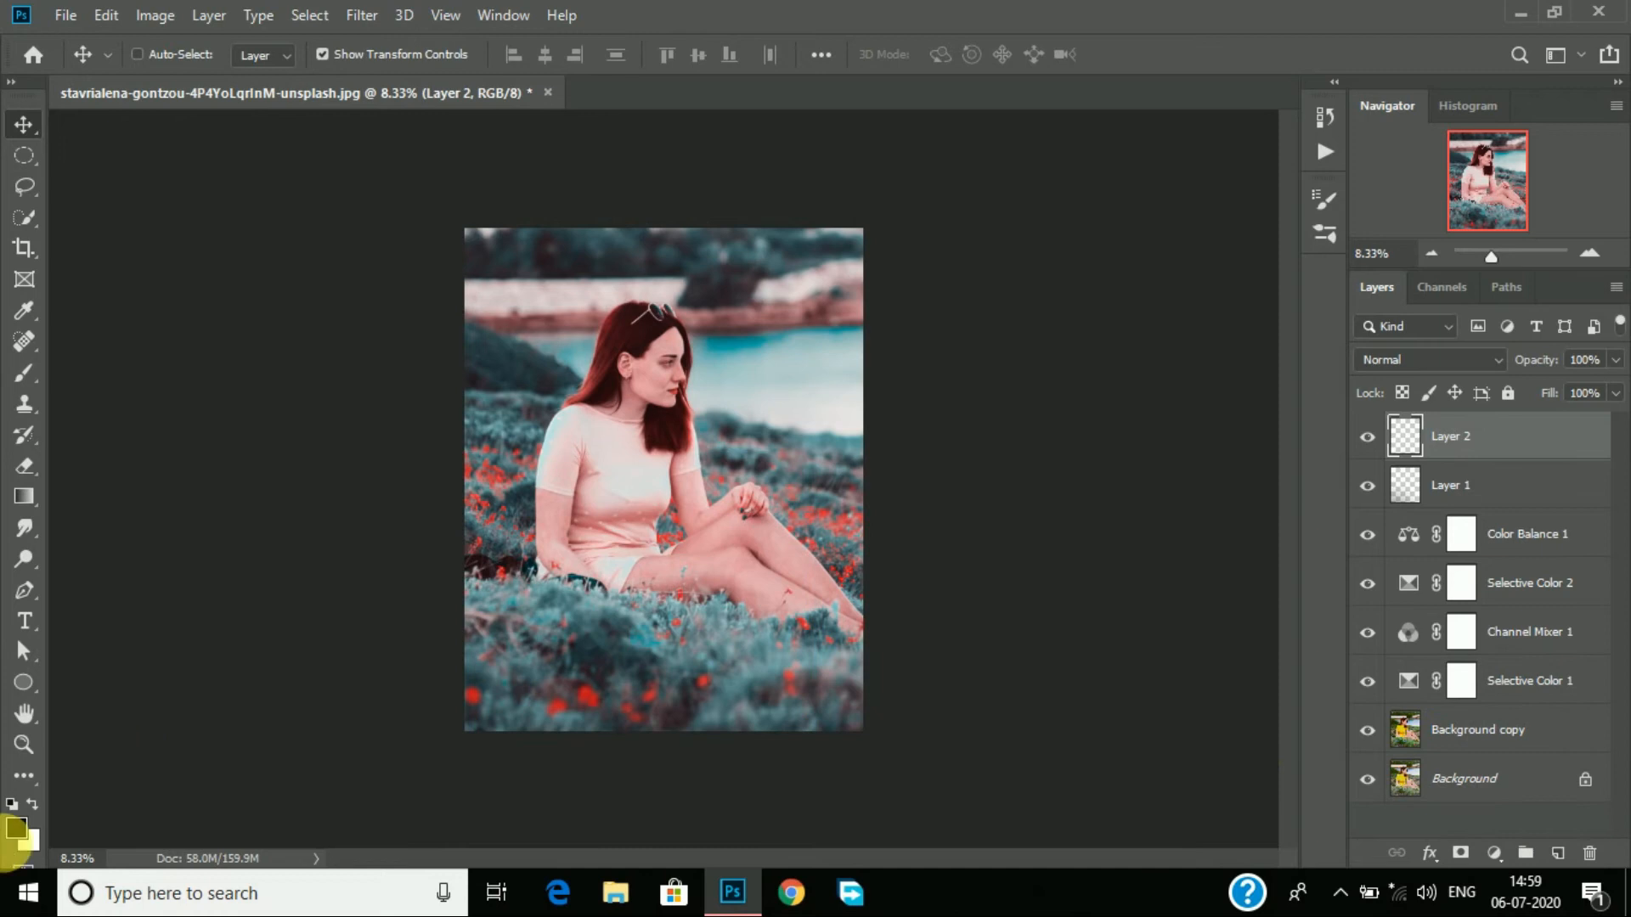
left_click(22, 831)
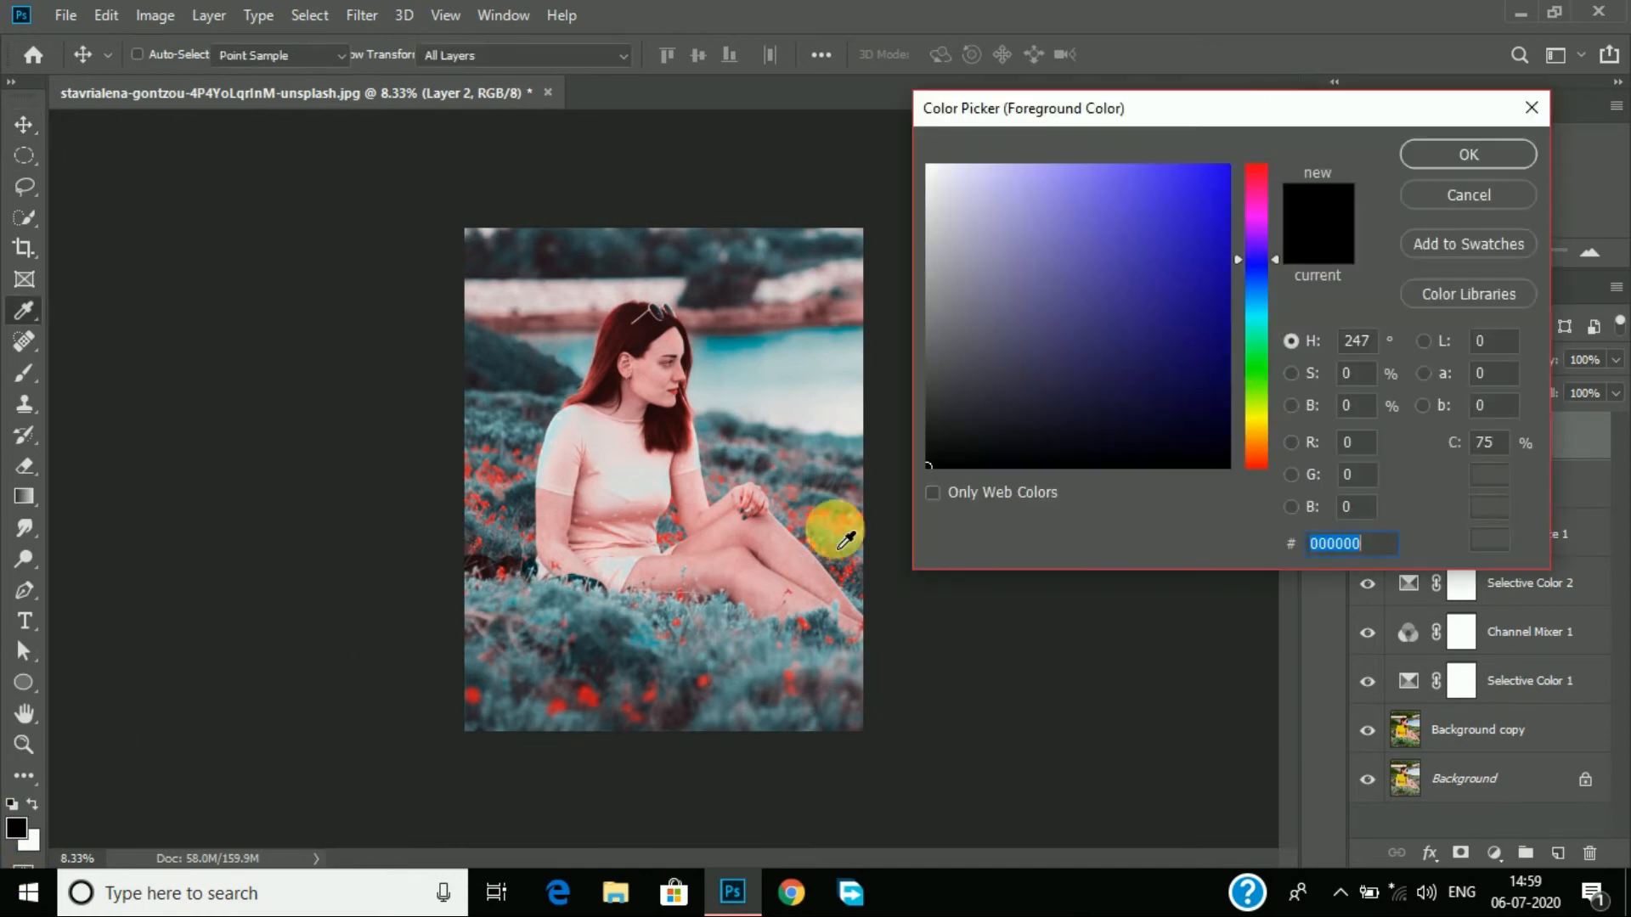
left_click_drag(1083, 353, 1283, 133)
left_click_drag(1252, 253, 1257, 422)
left_click(1429, 150)
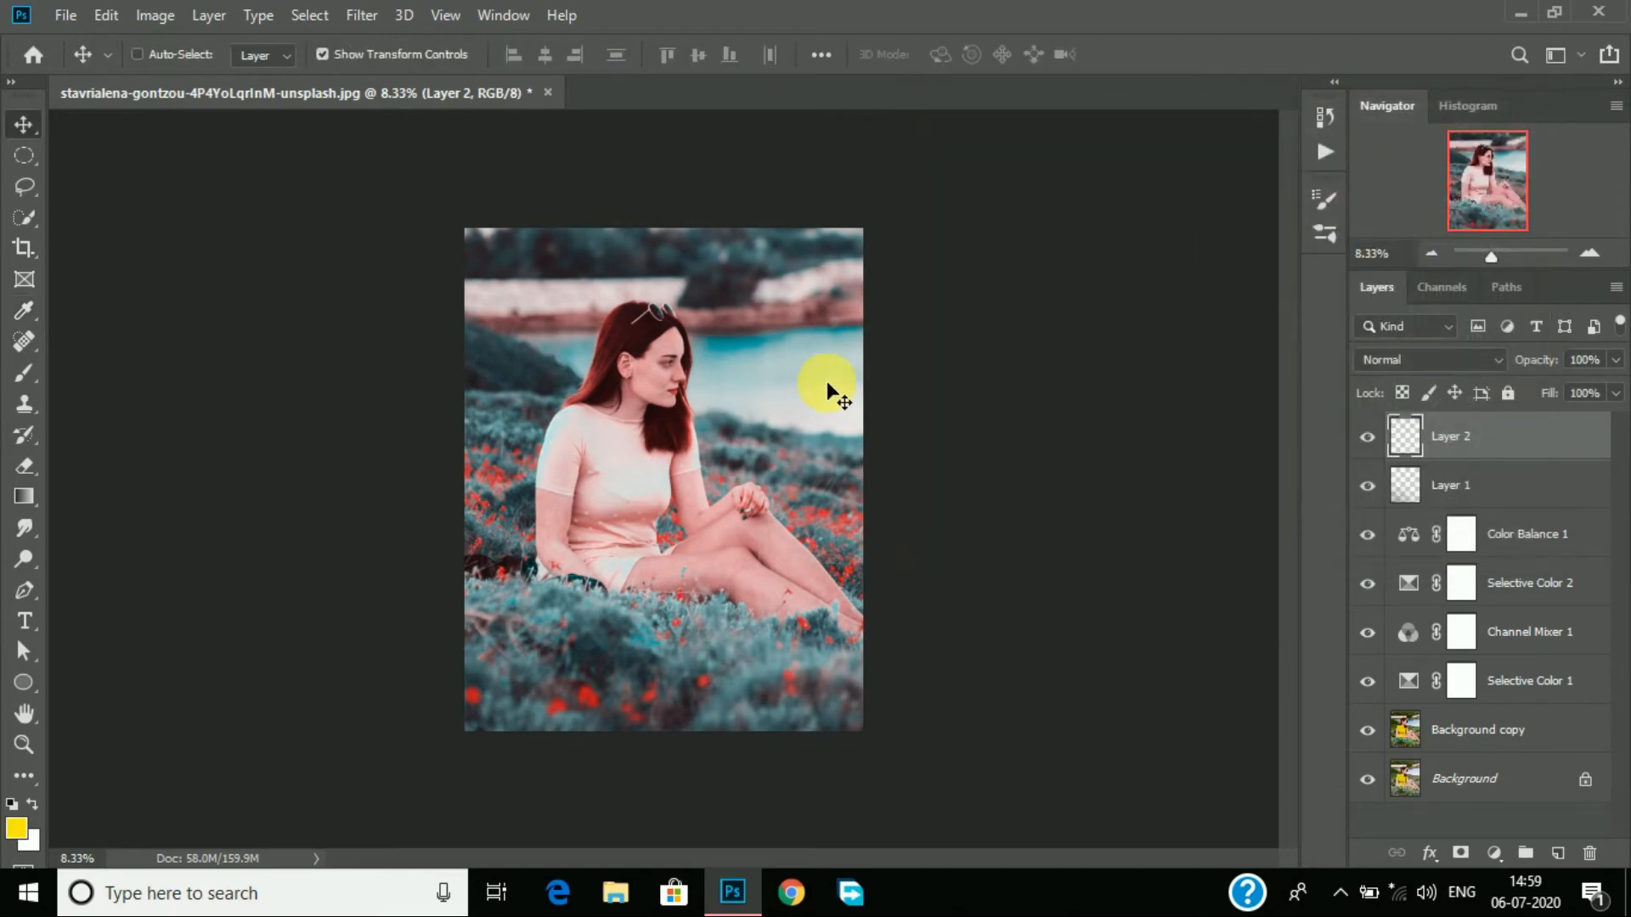
left_click(23, 501)
left_click_drag(690, 440, 706, 482)
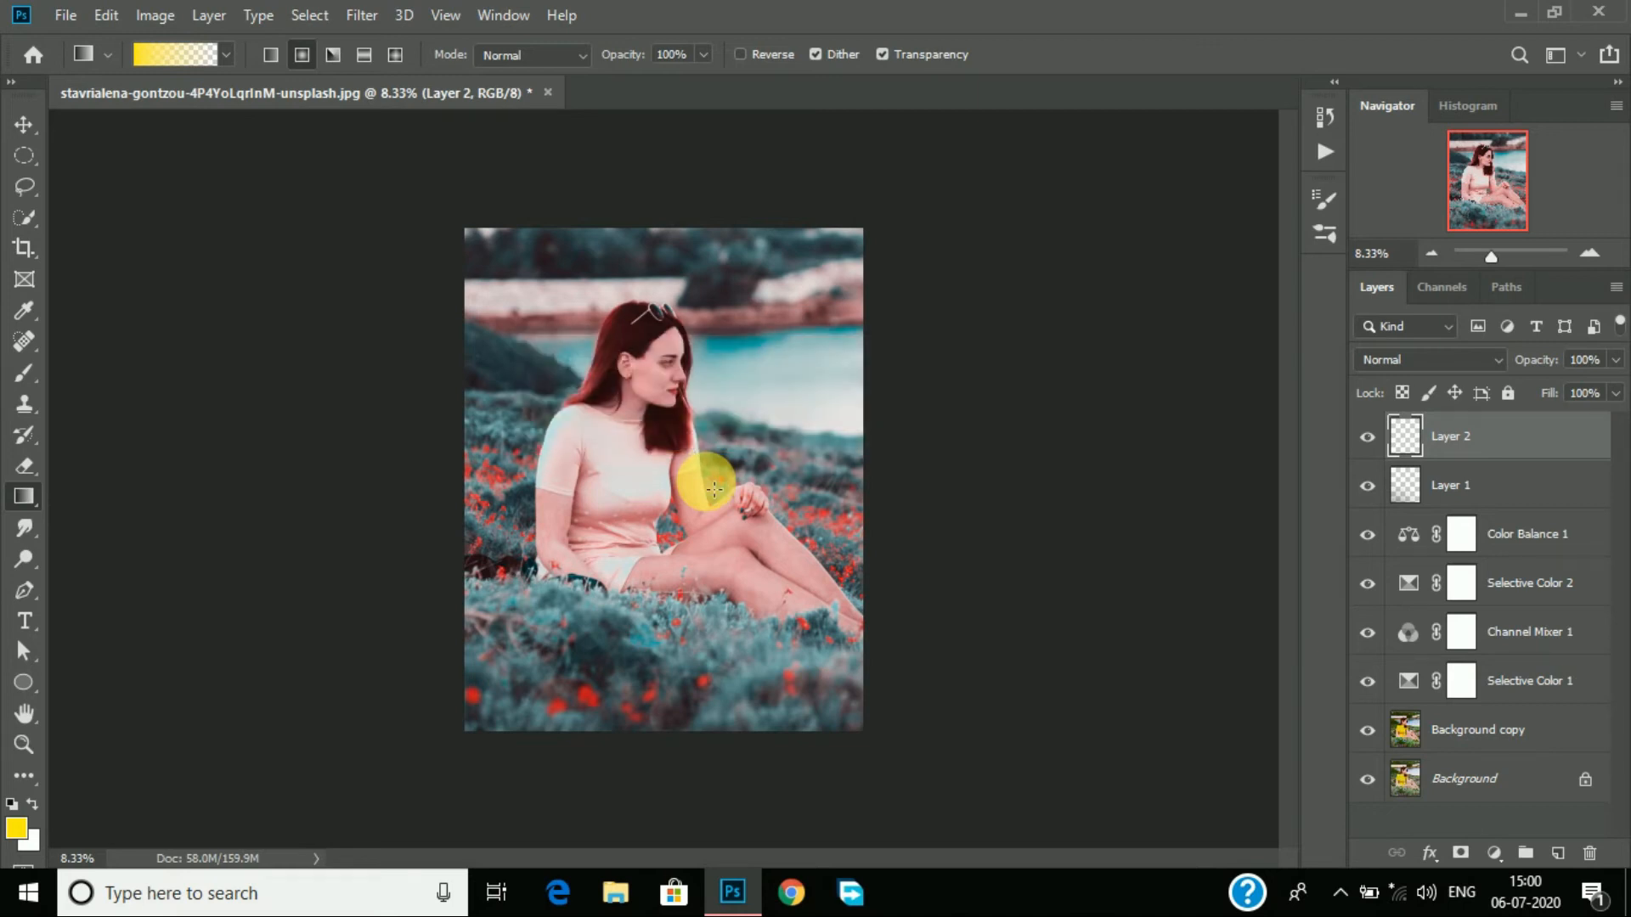
Step: Enlarge the yellow gradient to about 378% and place it over the right side of the photo near the woman's knees
left_click(23, 125)
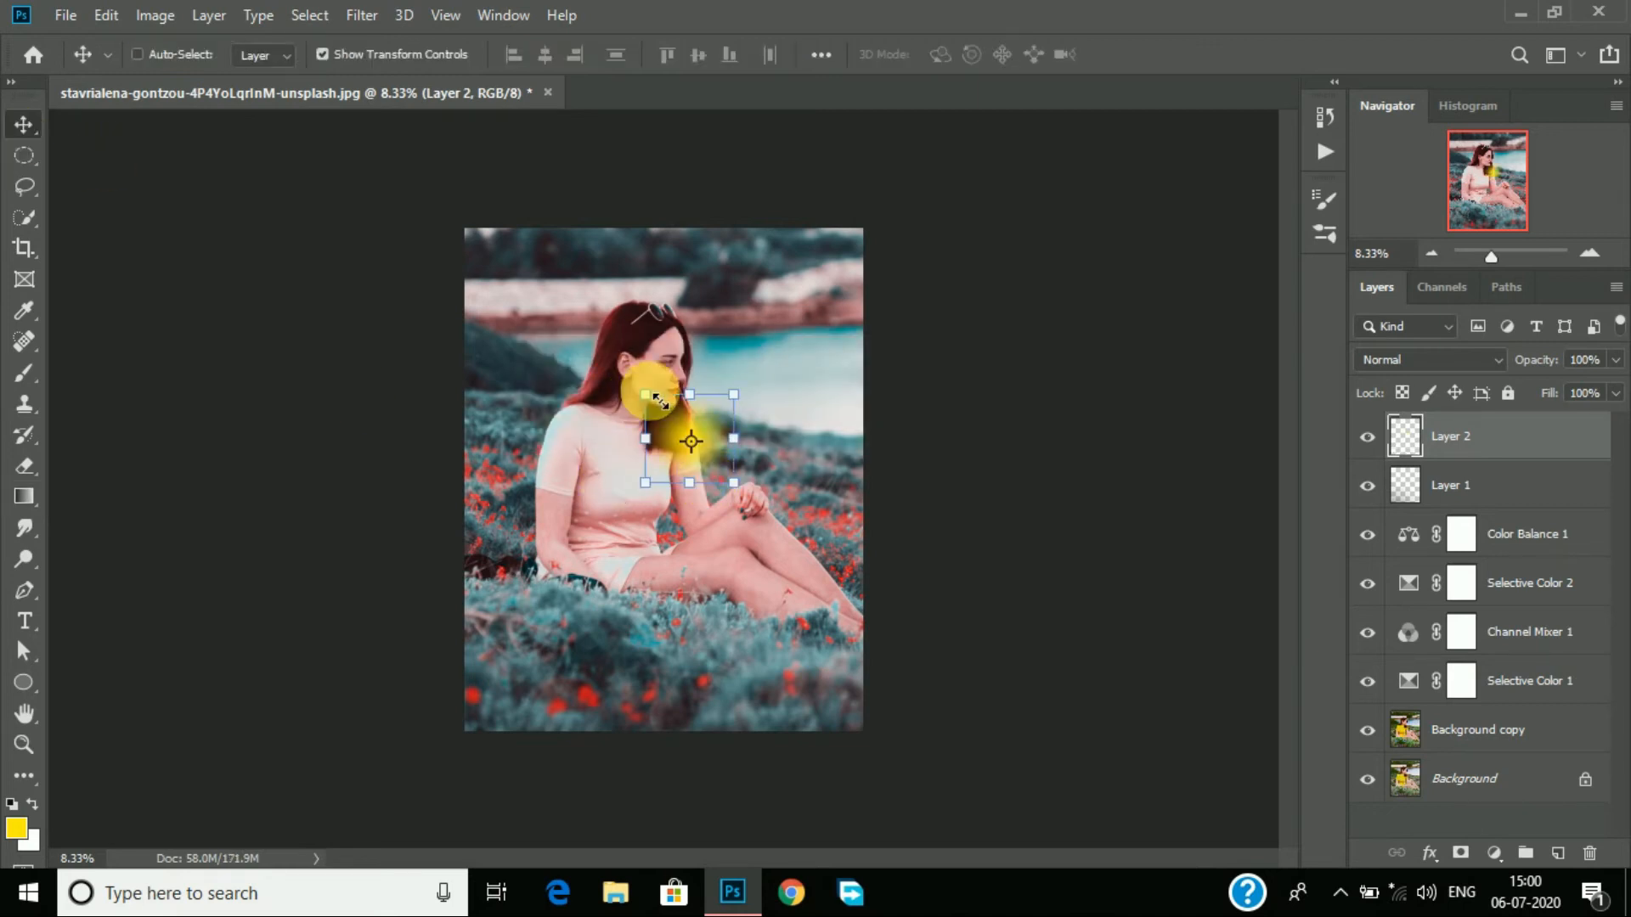
left_click_drag(521, 303, 357, 201)
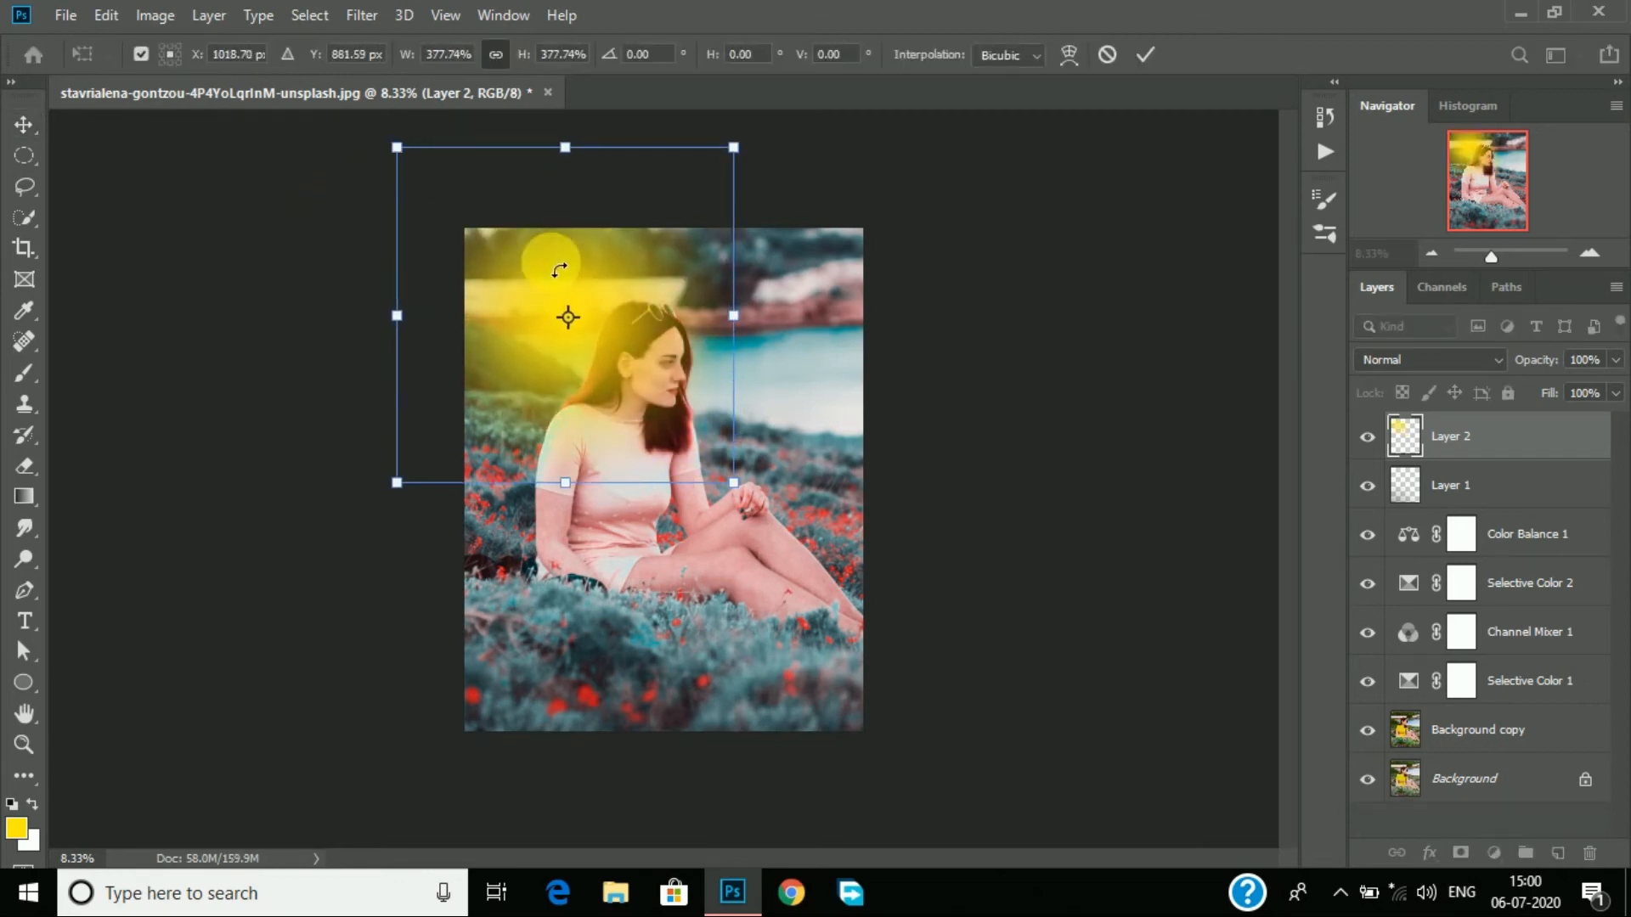
left_click_drag(582, 263, 793, 419)
left_click_drag(491, 310, 802, 459)
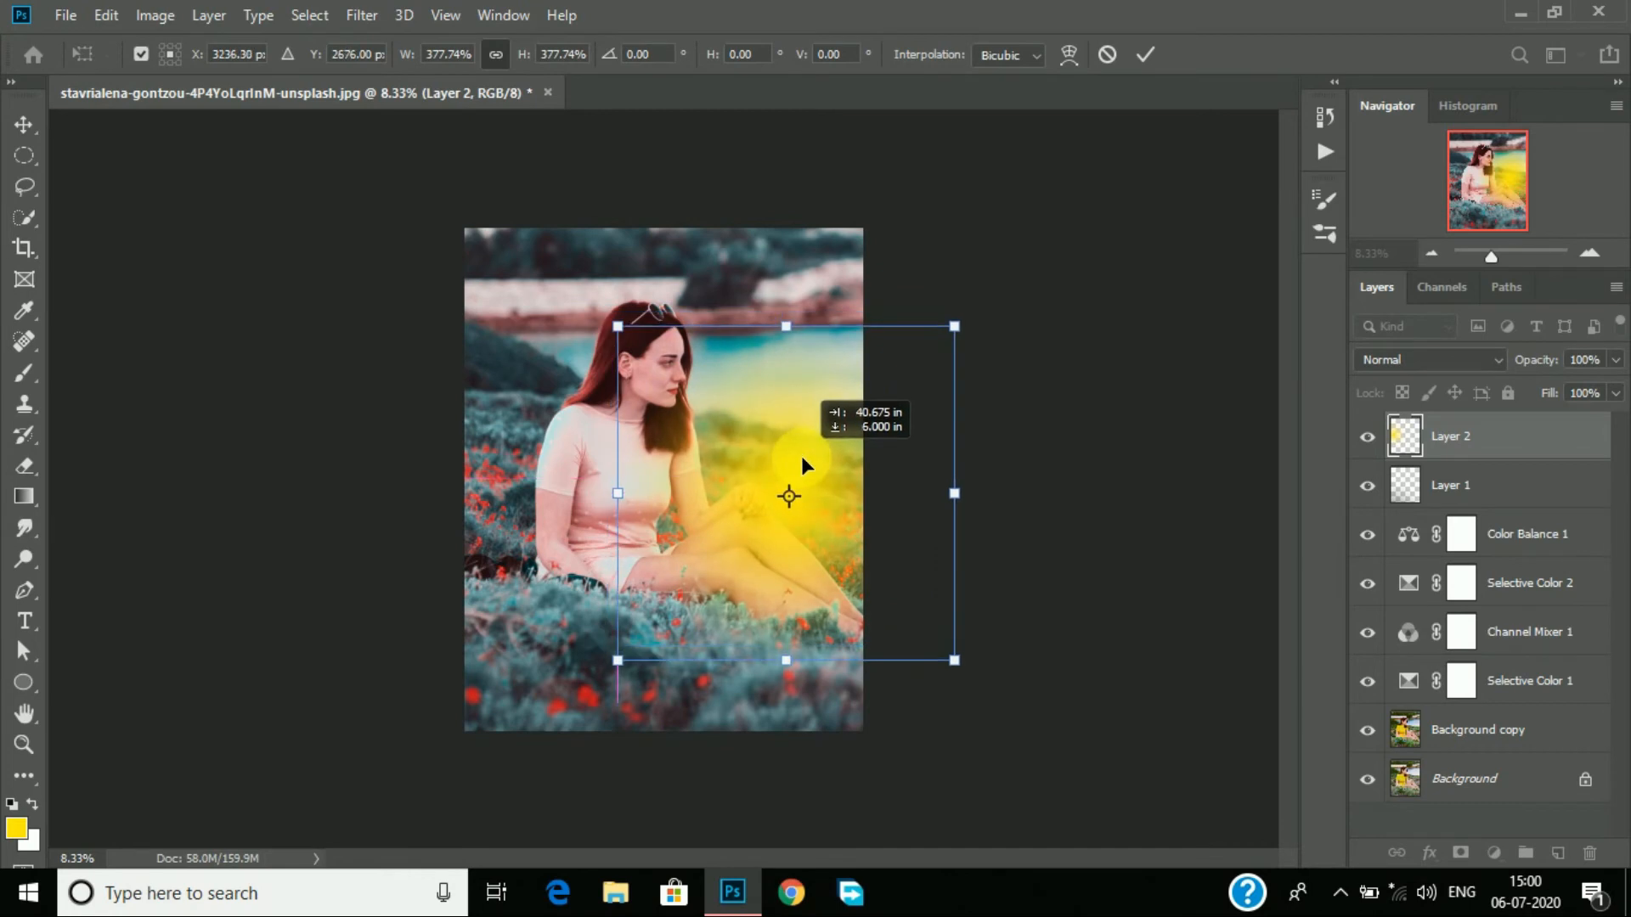
left_click(1145, 54)
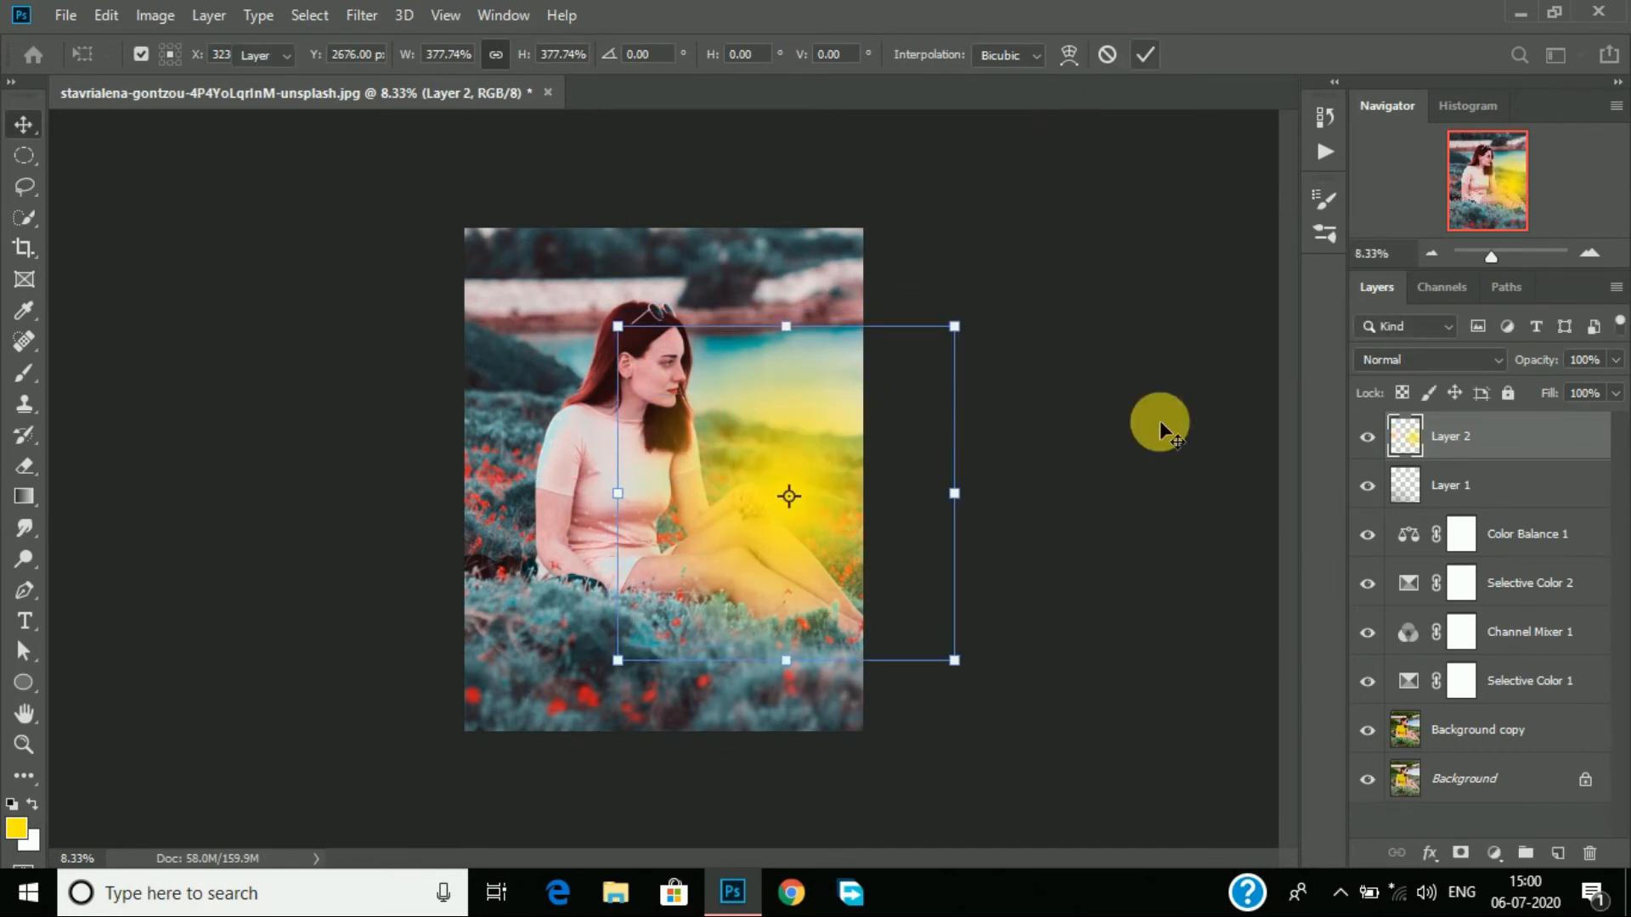
Step: Set the yellow gradient layer's blend mode to Lighten and move it to the photo's upper-left edge
left_click(1444, 359)
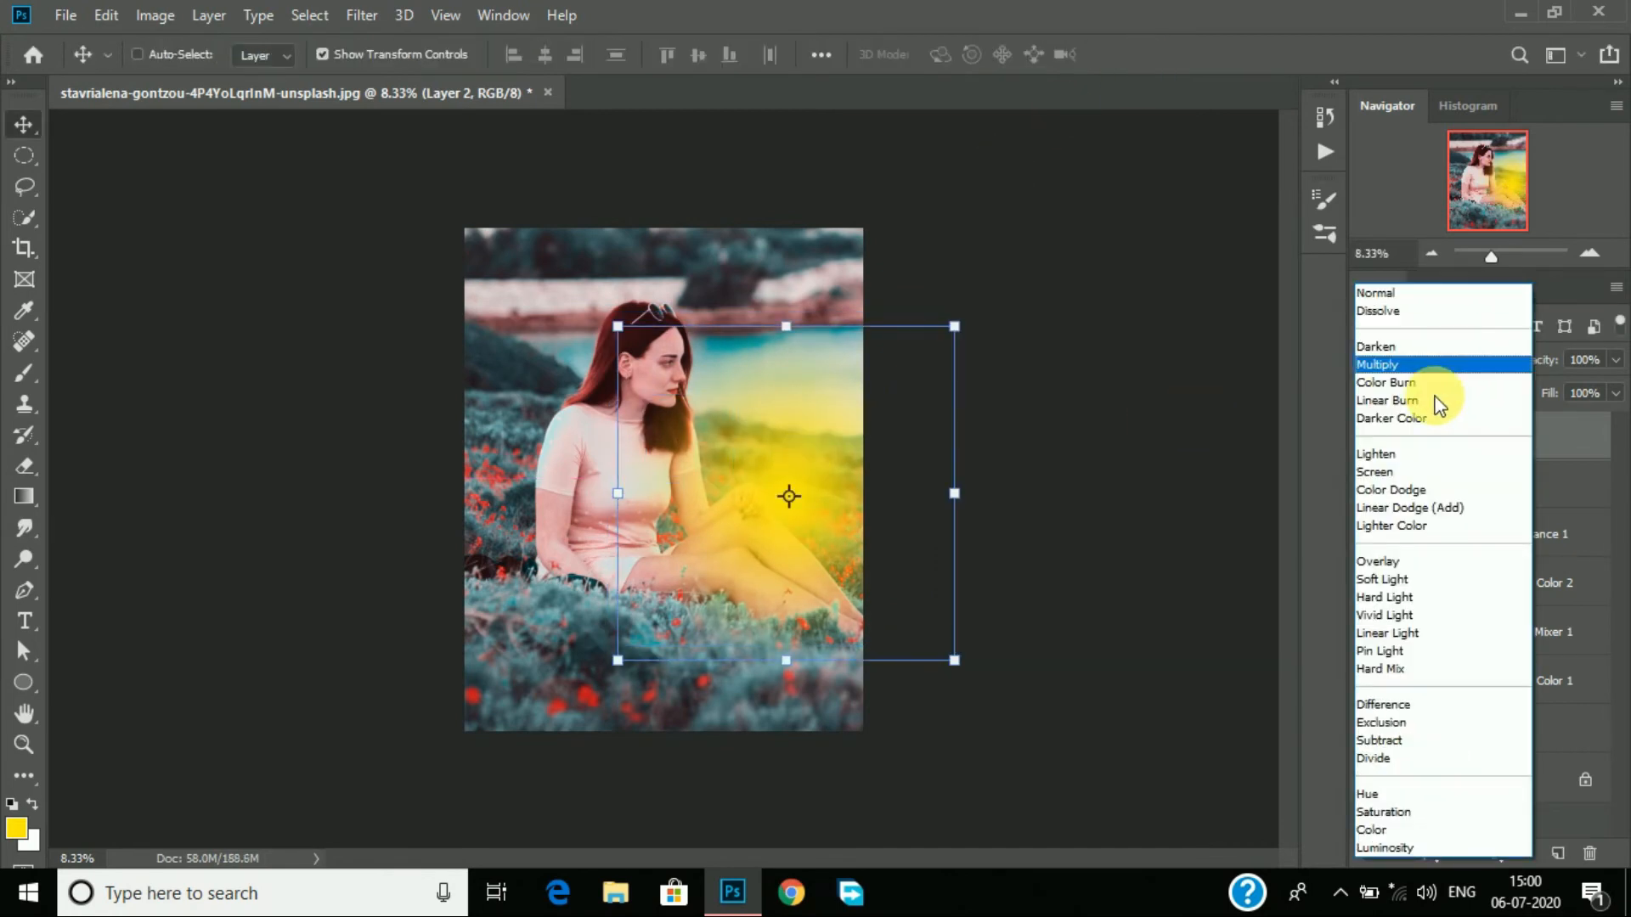
left_click(1412, 463)
left_click_drag(729, 316, 520, 313)
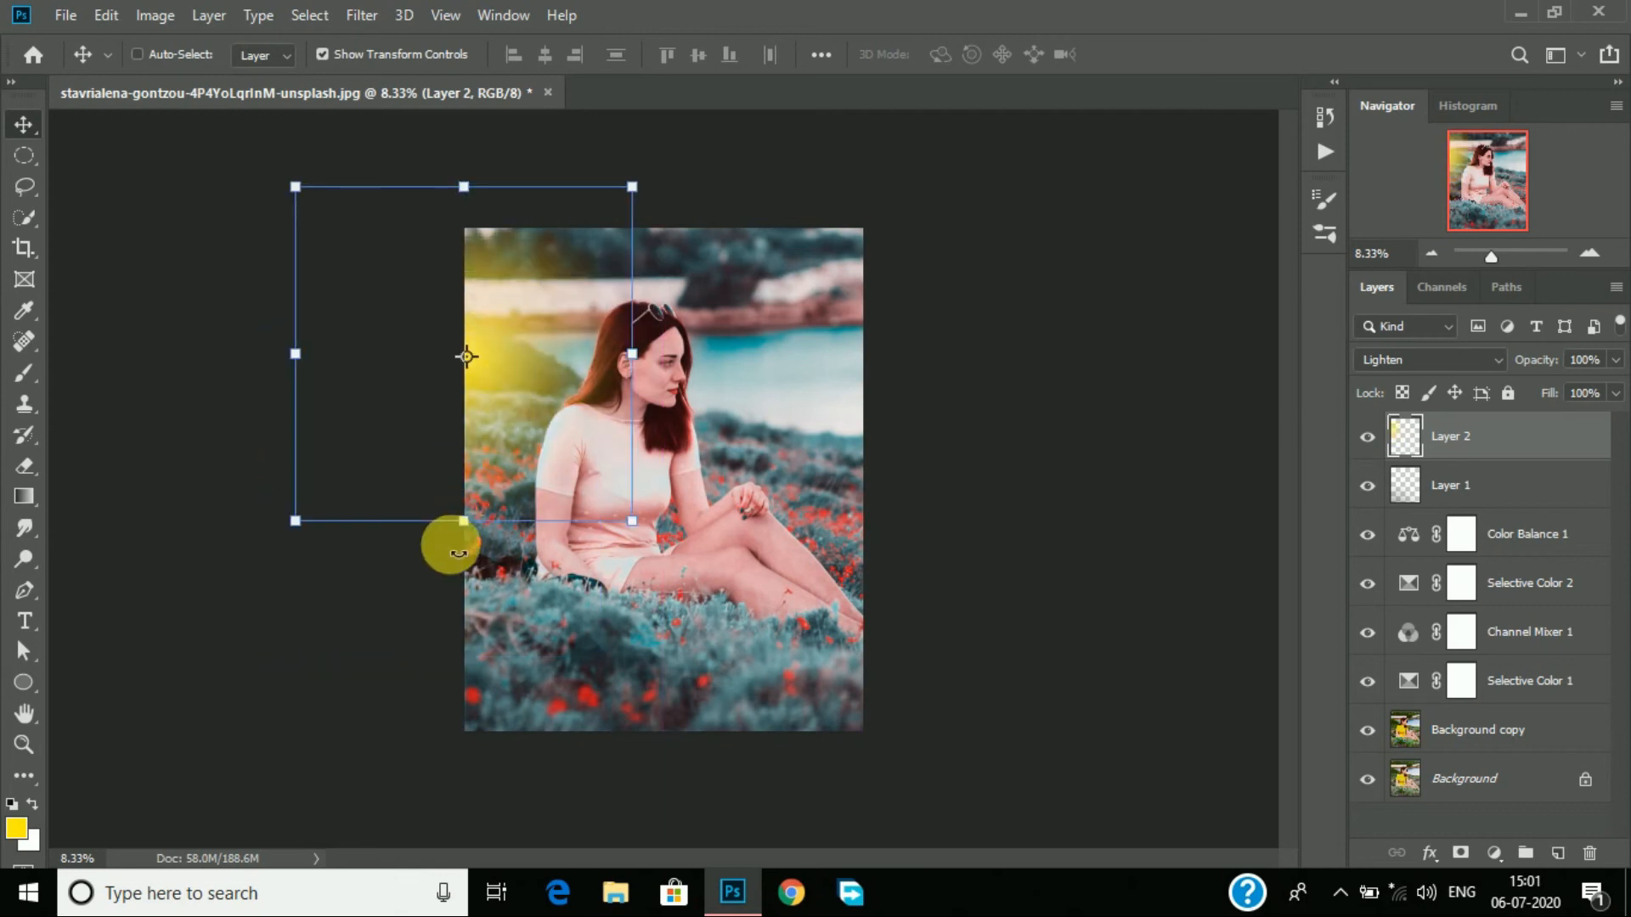
Step: Scale the yellow gradient to about 135% over the photo's lower-right edge, and set its layer opacity to 70%
left_click_drag(451, 571, 451, 640)
left_click_drag(517, 336, 996, 506)
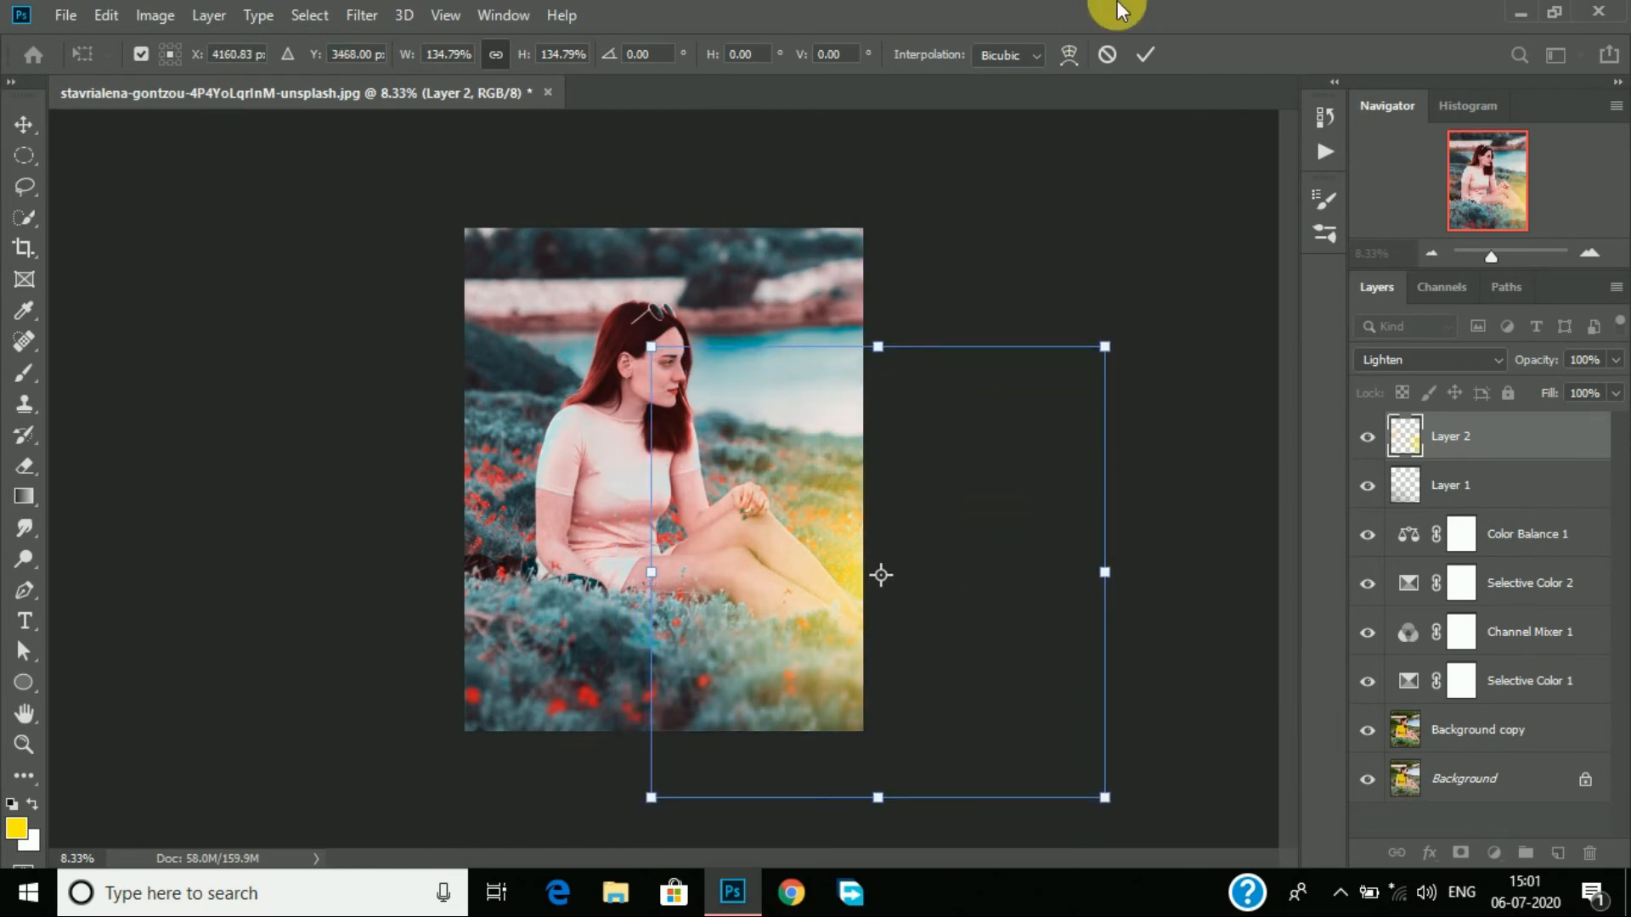
left_click(1147, 54)
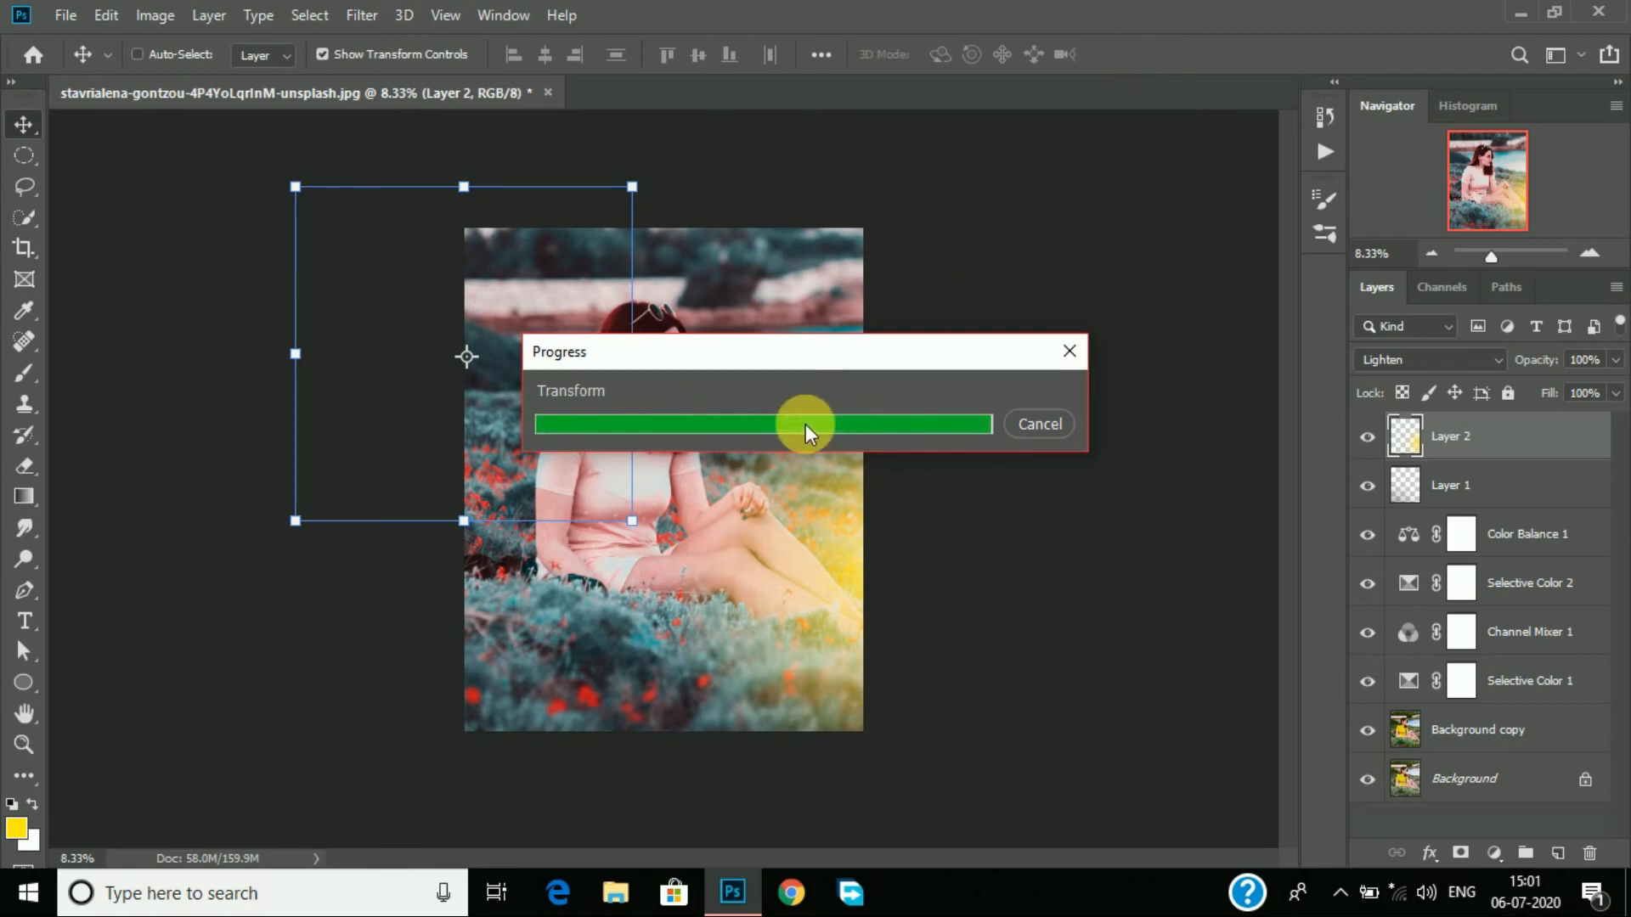
left_click_drag(1547, 362, 1532, 374)
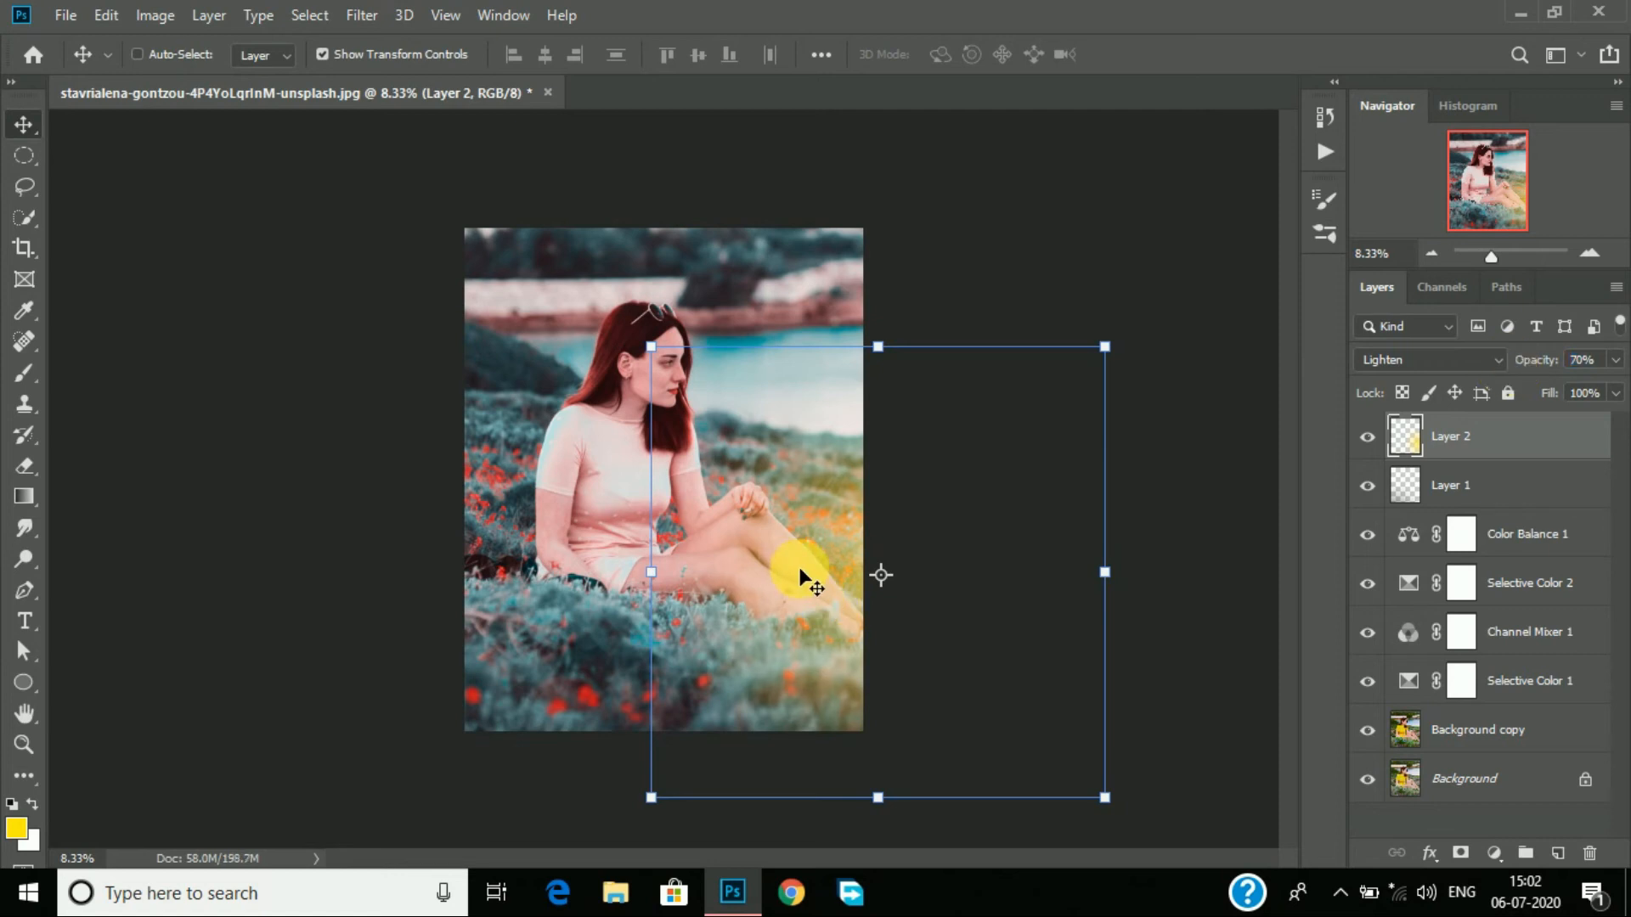
Step: Duplicate the yellow gradient layer, place the copy over the photo's left edge, and set its opacity to 42%
left_click_drag(803, 580, 282, 339)
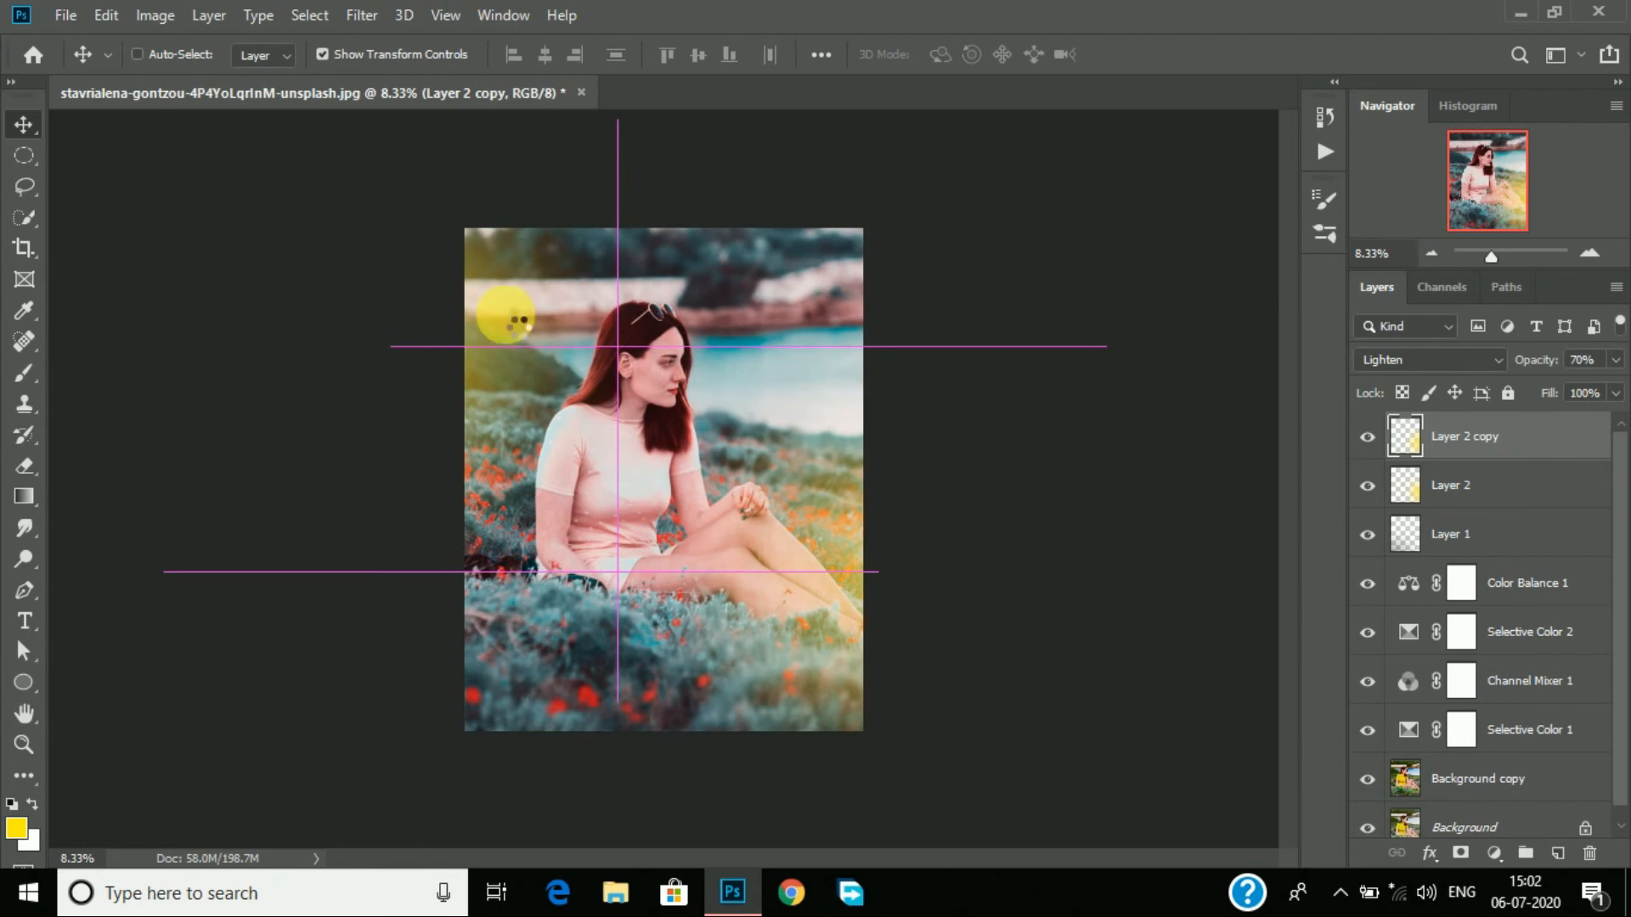
left_click_drag(487, 440, 628, 113)
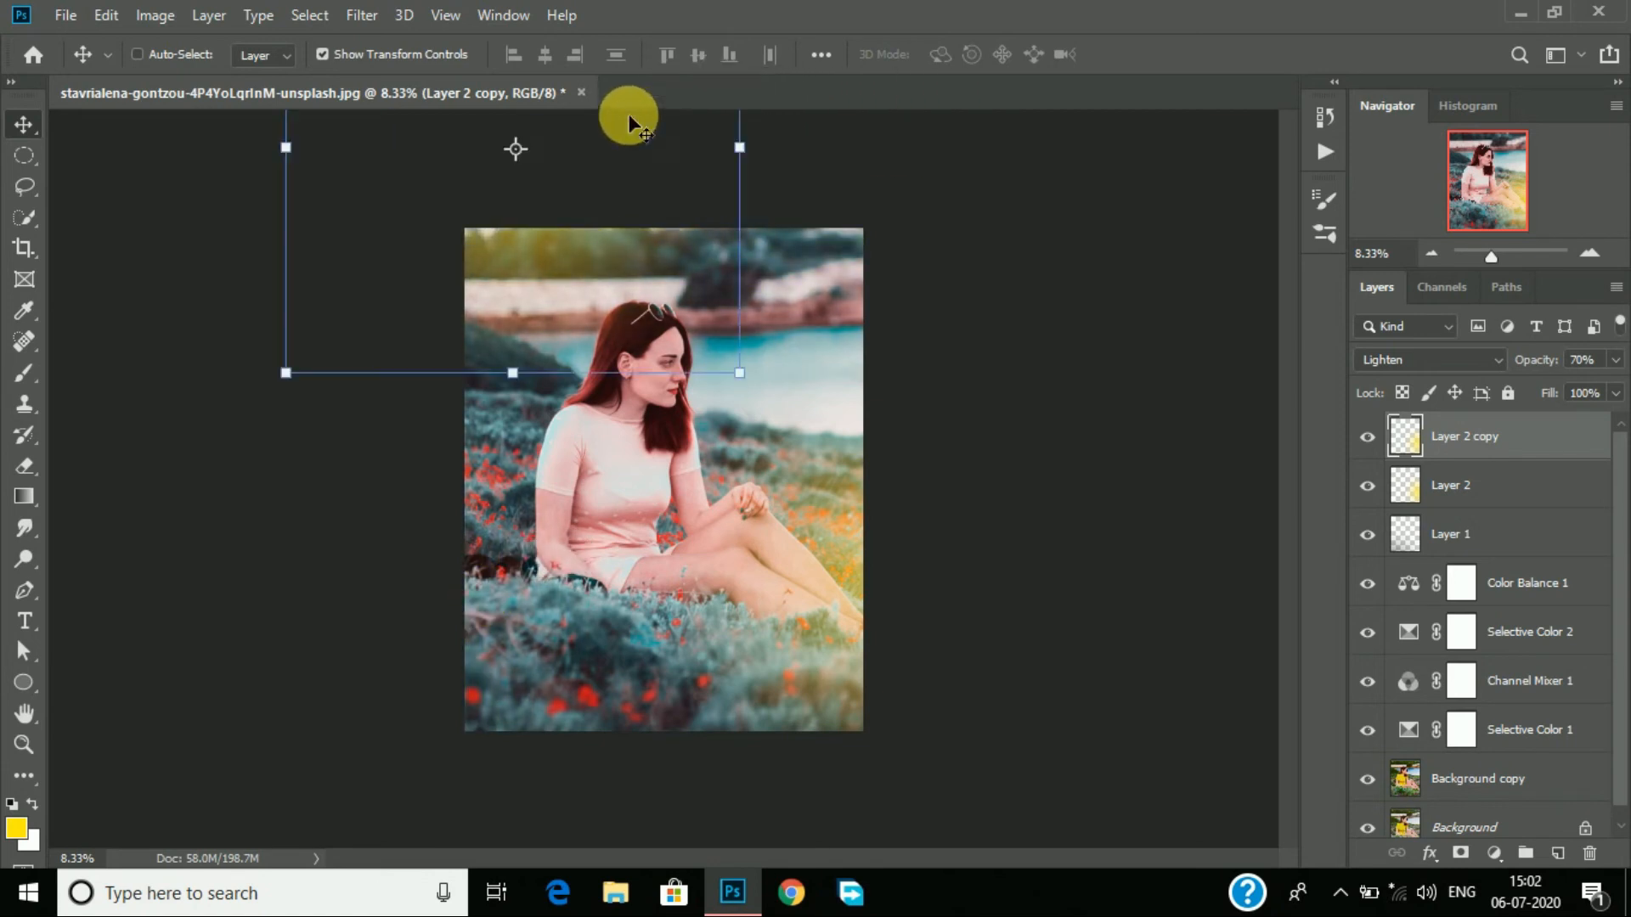
left_click_drag(1539, 375, 1506, 371)
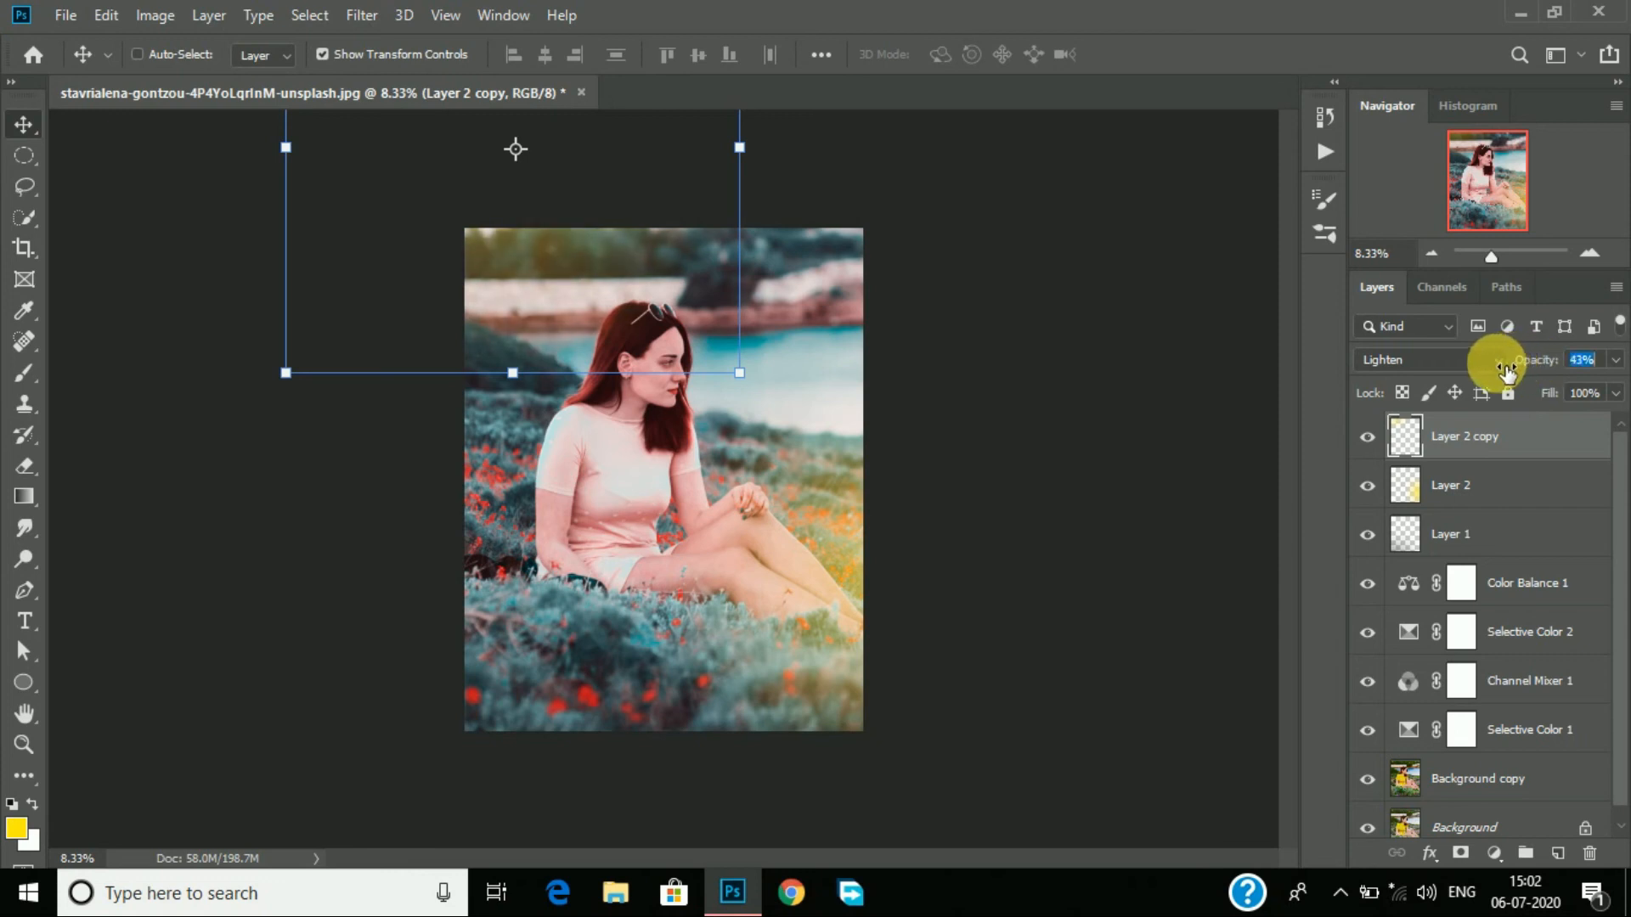
left_click_drag(527, 284, 434, 538)
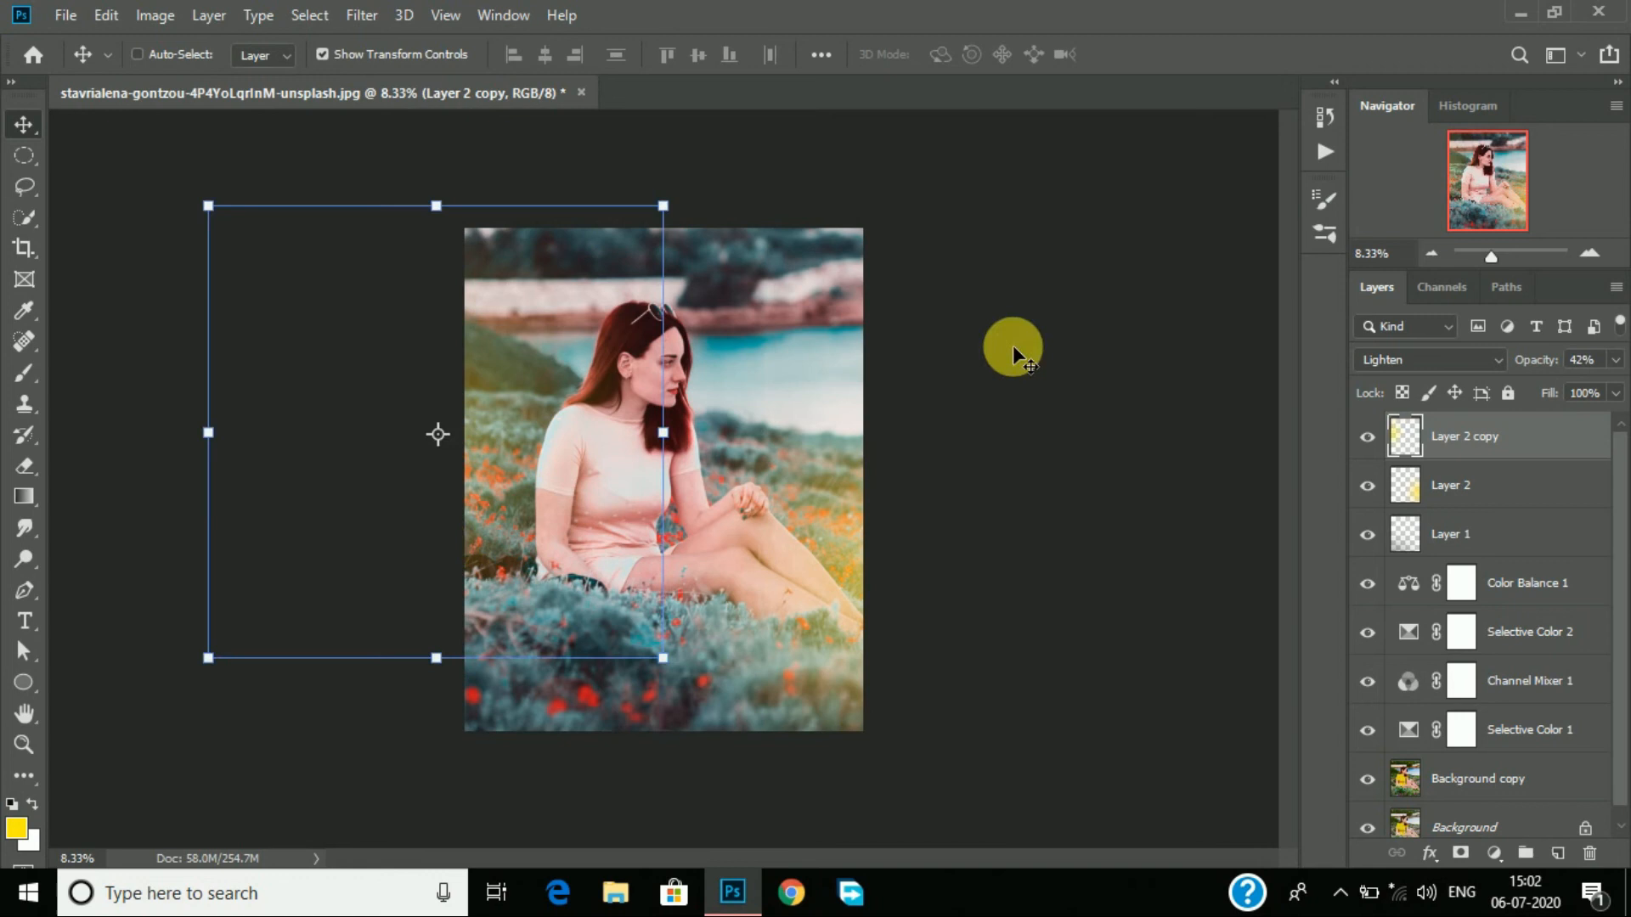
Step: Add a Levels adjustment layer above the gradients with the white input level at 249
left_click(1493, 853)
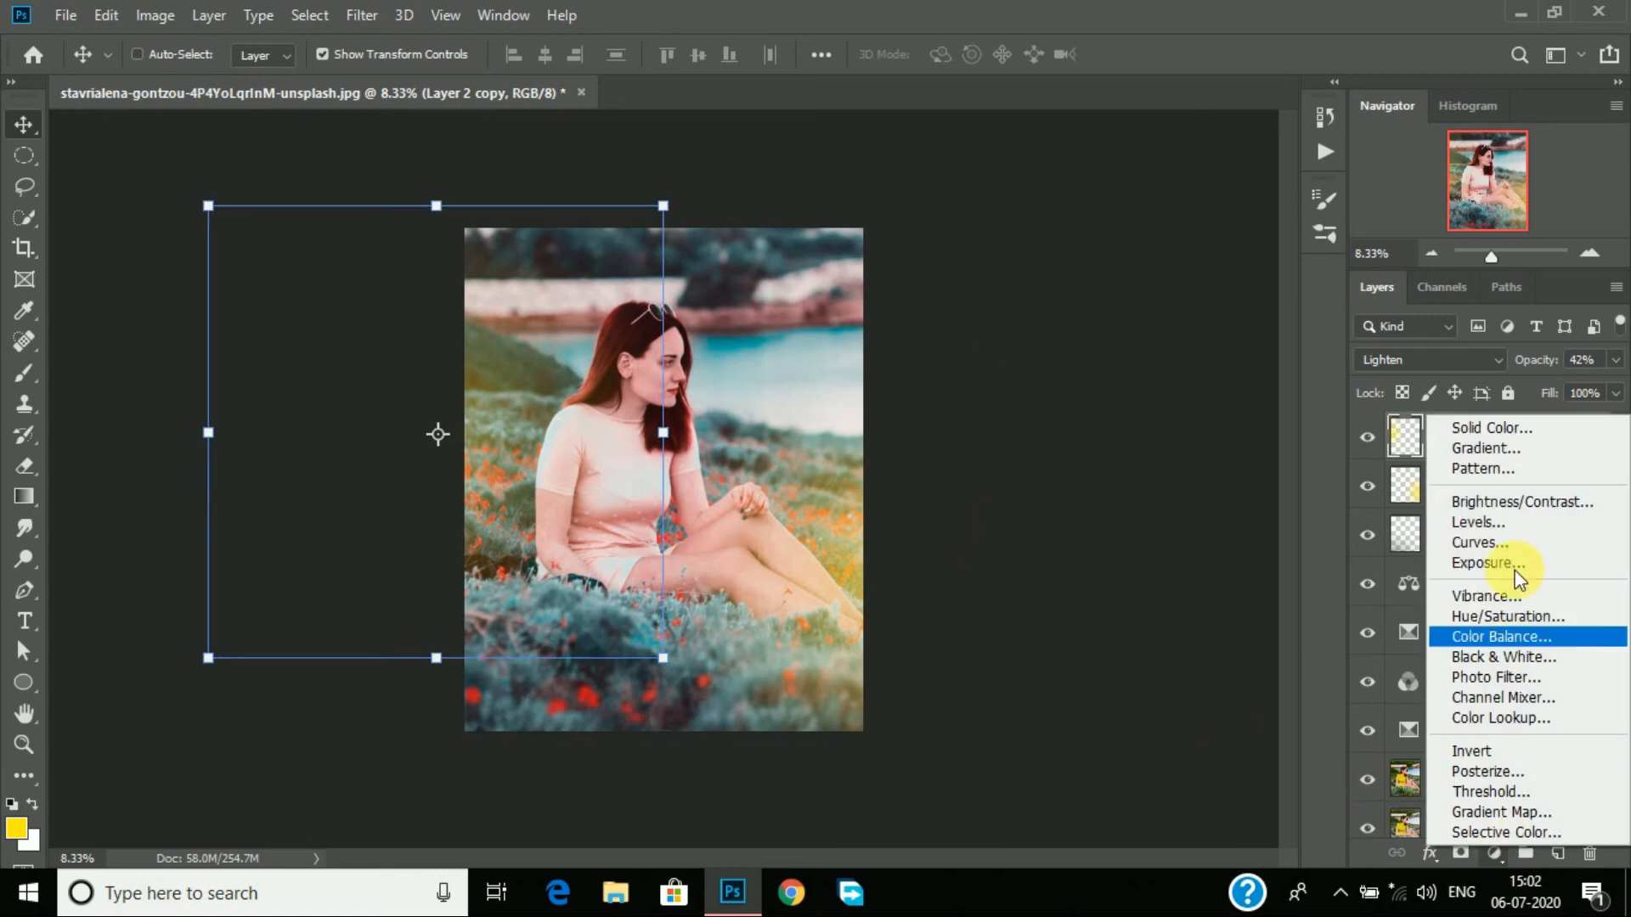
left_click(1512, 525)
left_click_drag(1324, 507, 1319, 506)
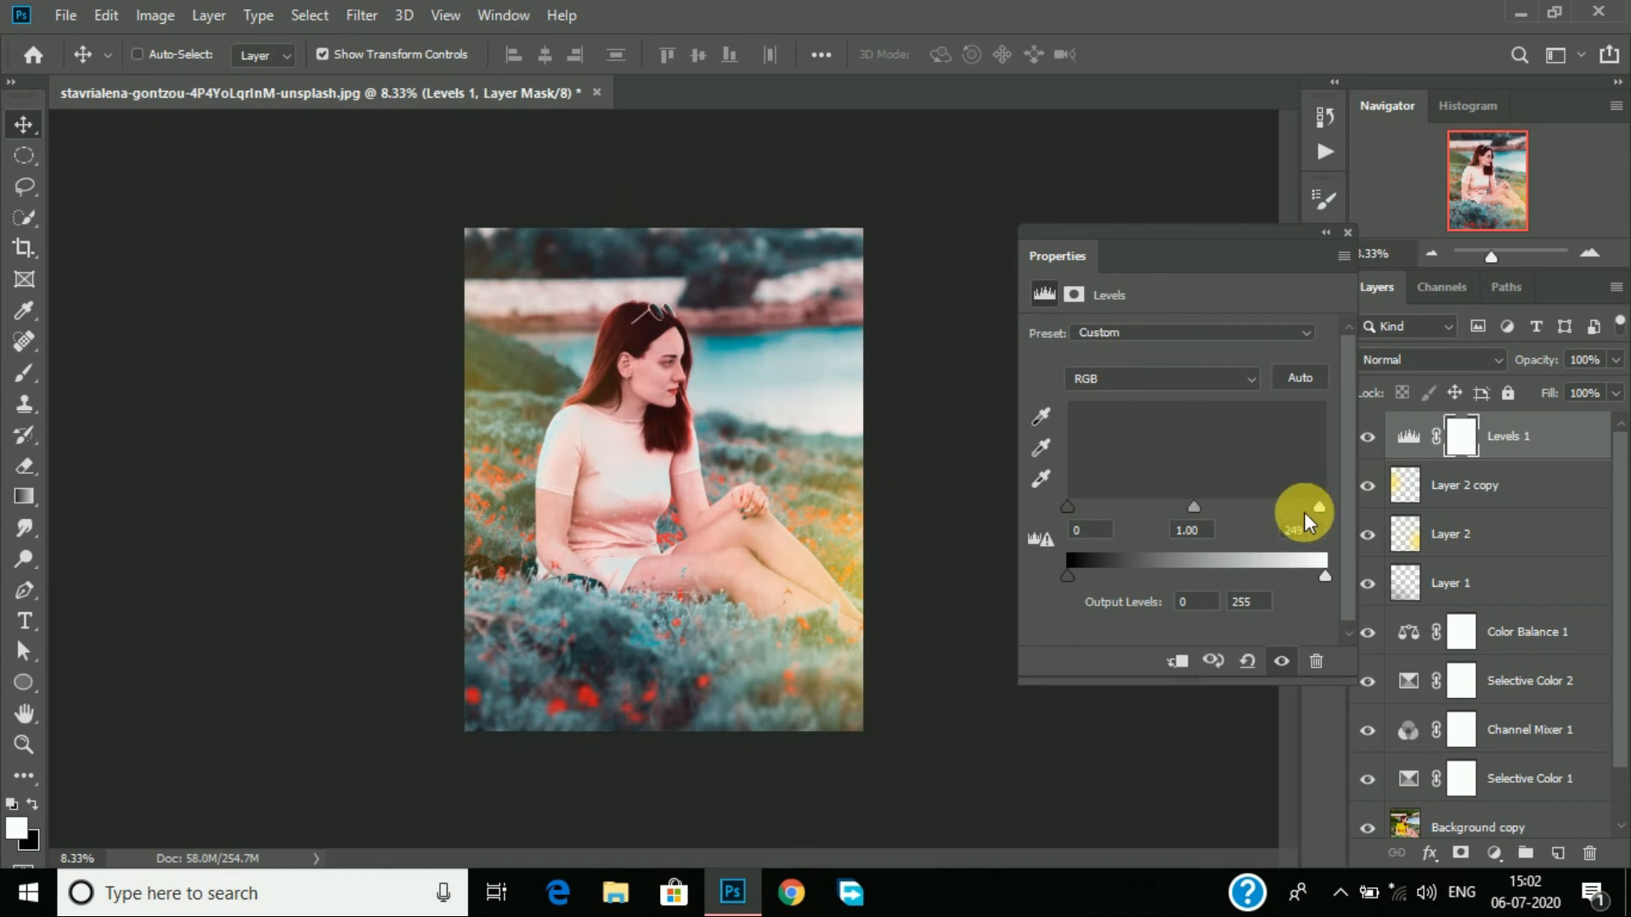
left_click_drag(1069, 507, 1068, 507)
left_click(1347, 232)
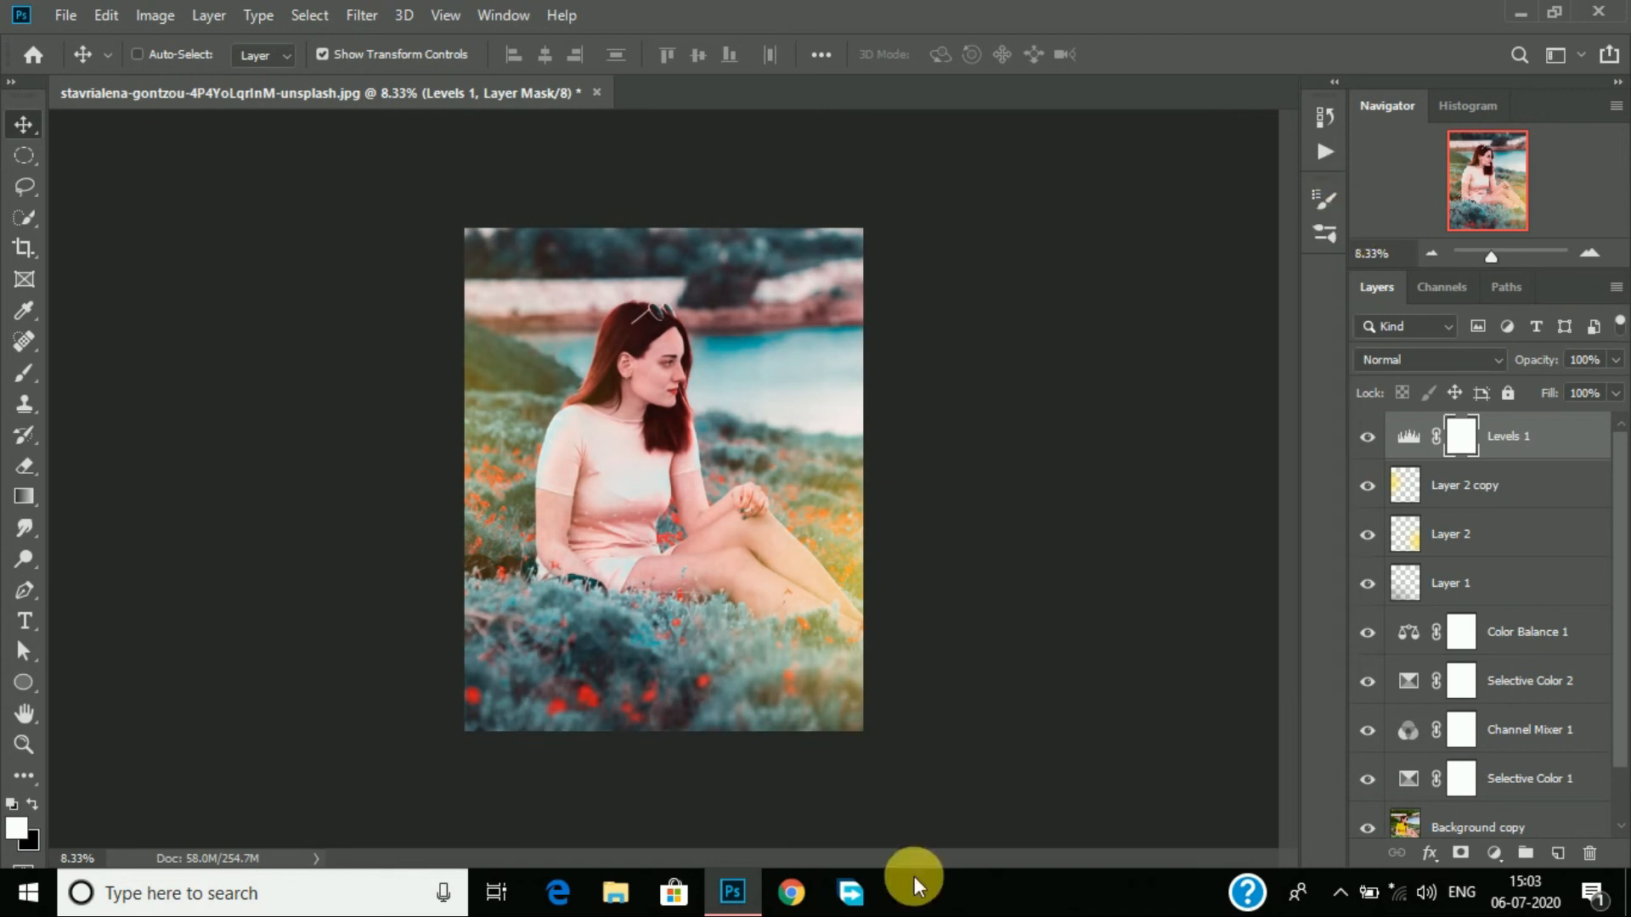
Step: Inspect the graded photo up close, compare it with the original through the document history, and return to the latest state
key("ctrl+plus")
key("ctrl+plus")
key("ctrl+plus")
key("ctrl+minus")
key("ctrl+minus")
key("ctrl+minus")
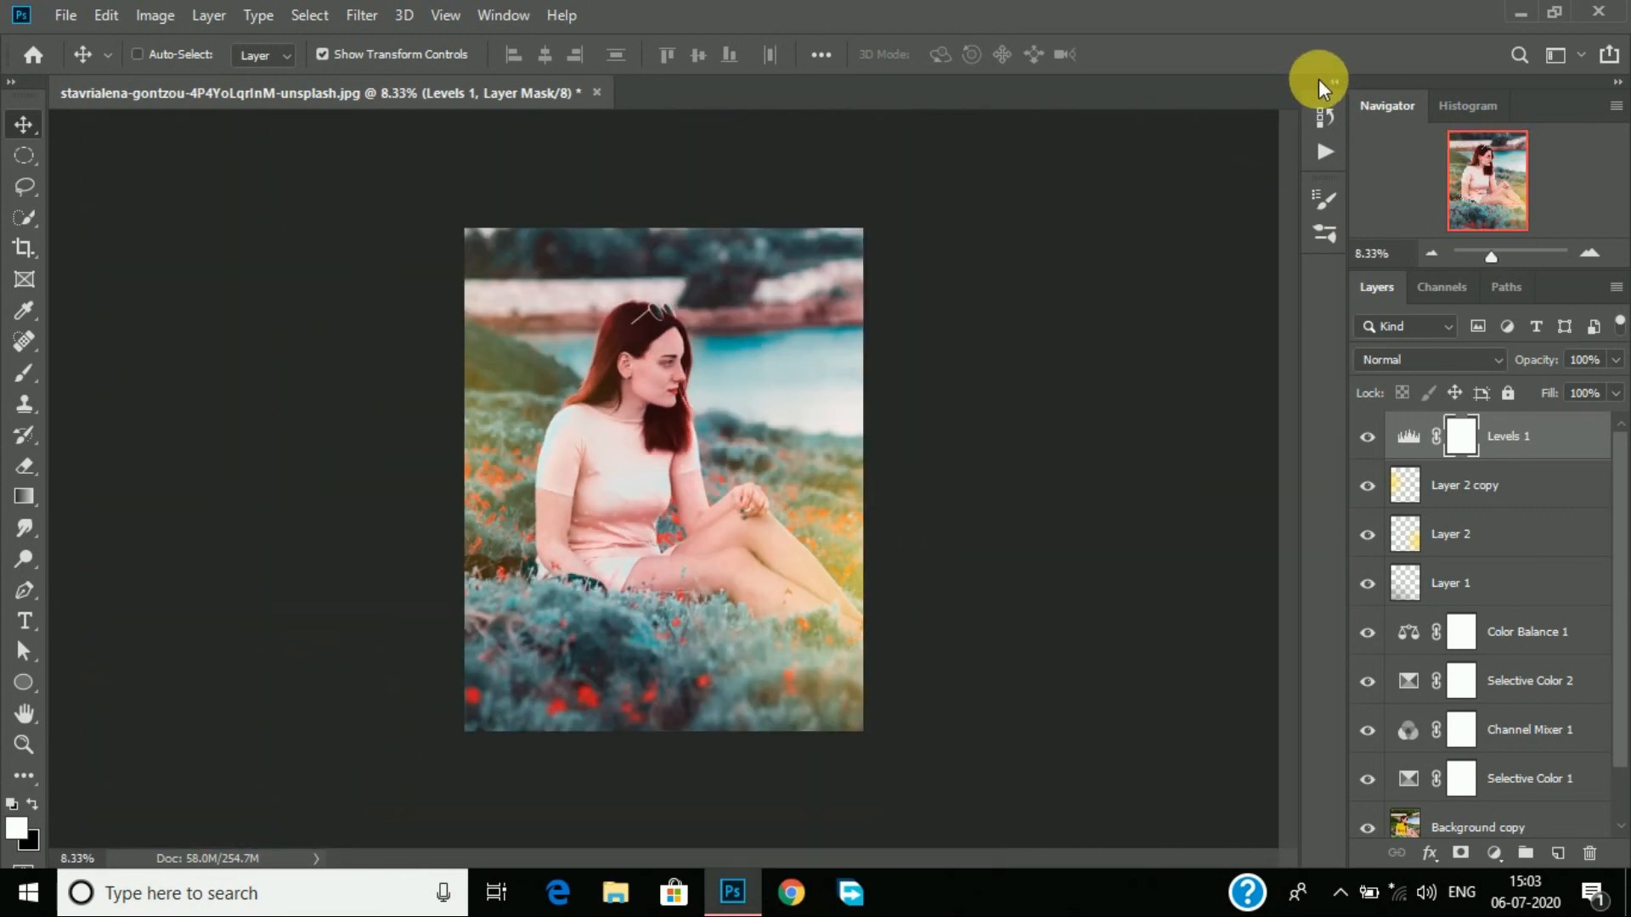
left_click(1322, 81)
scroll(1308, 187, "up", 10)
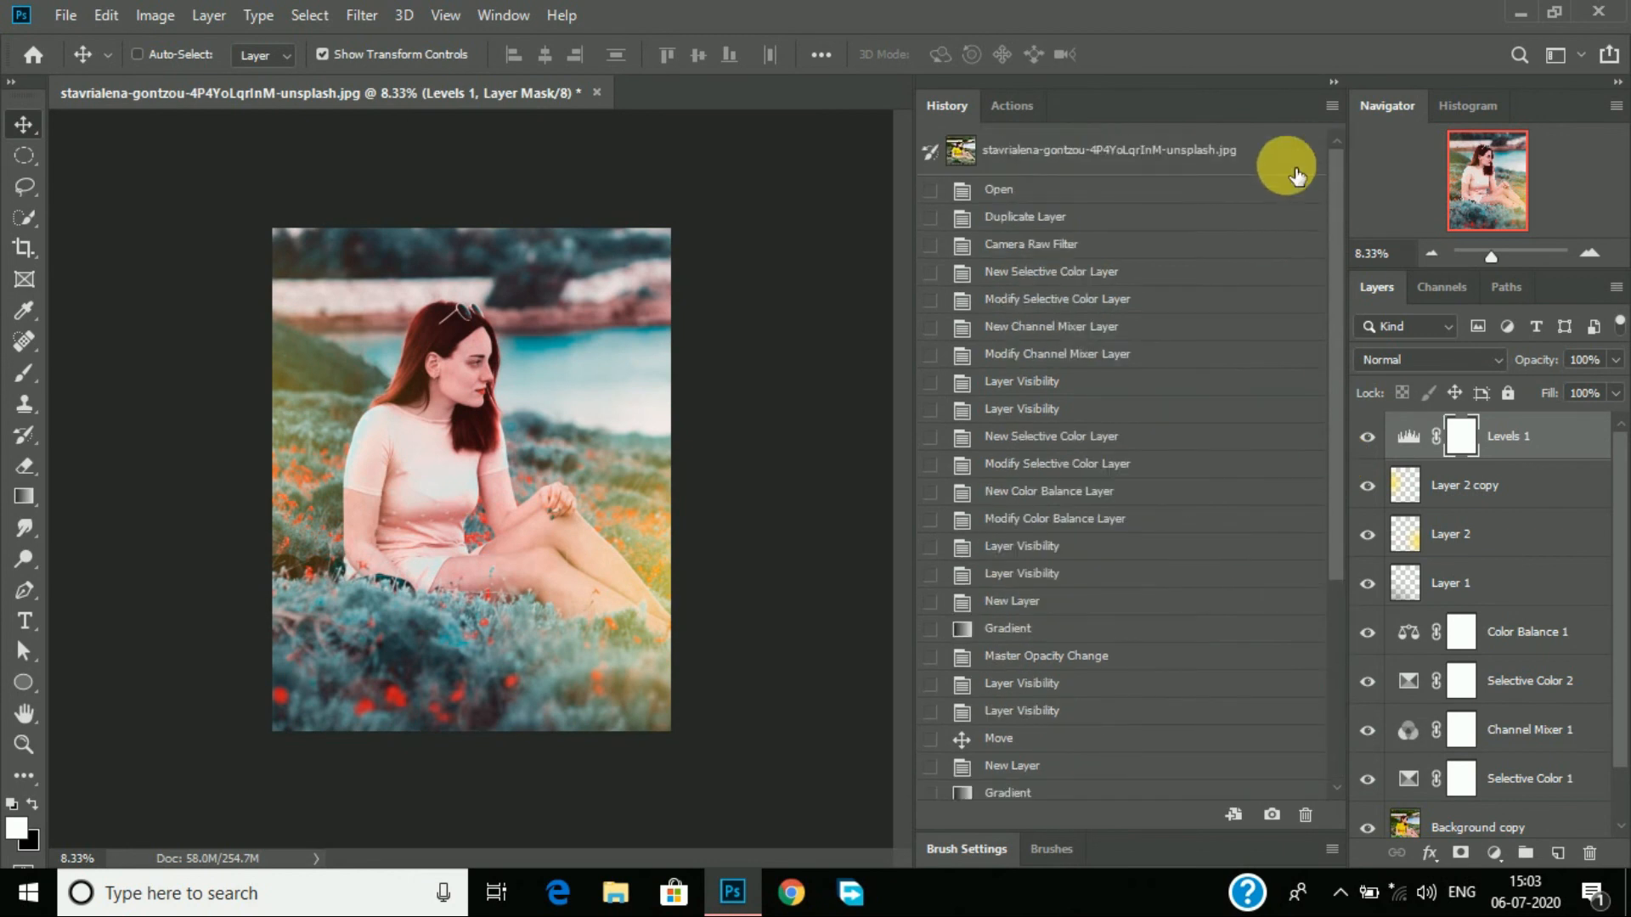
left_click(1139, 160)
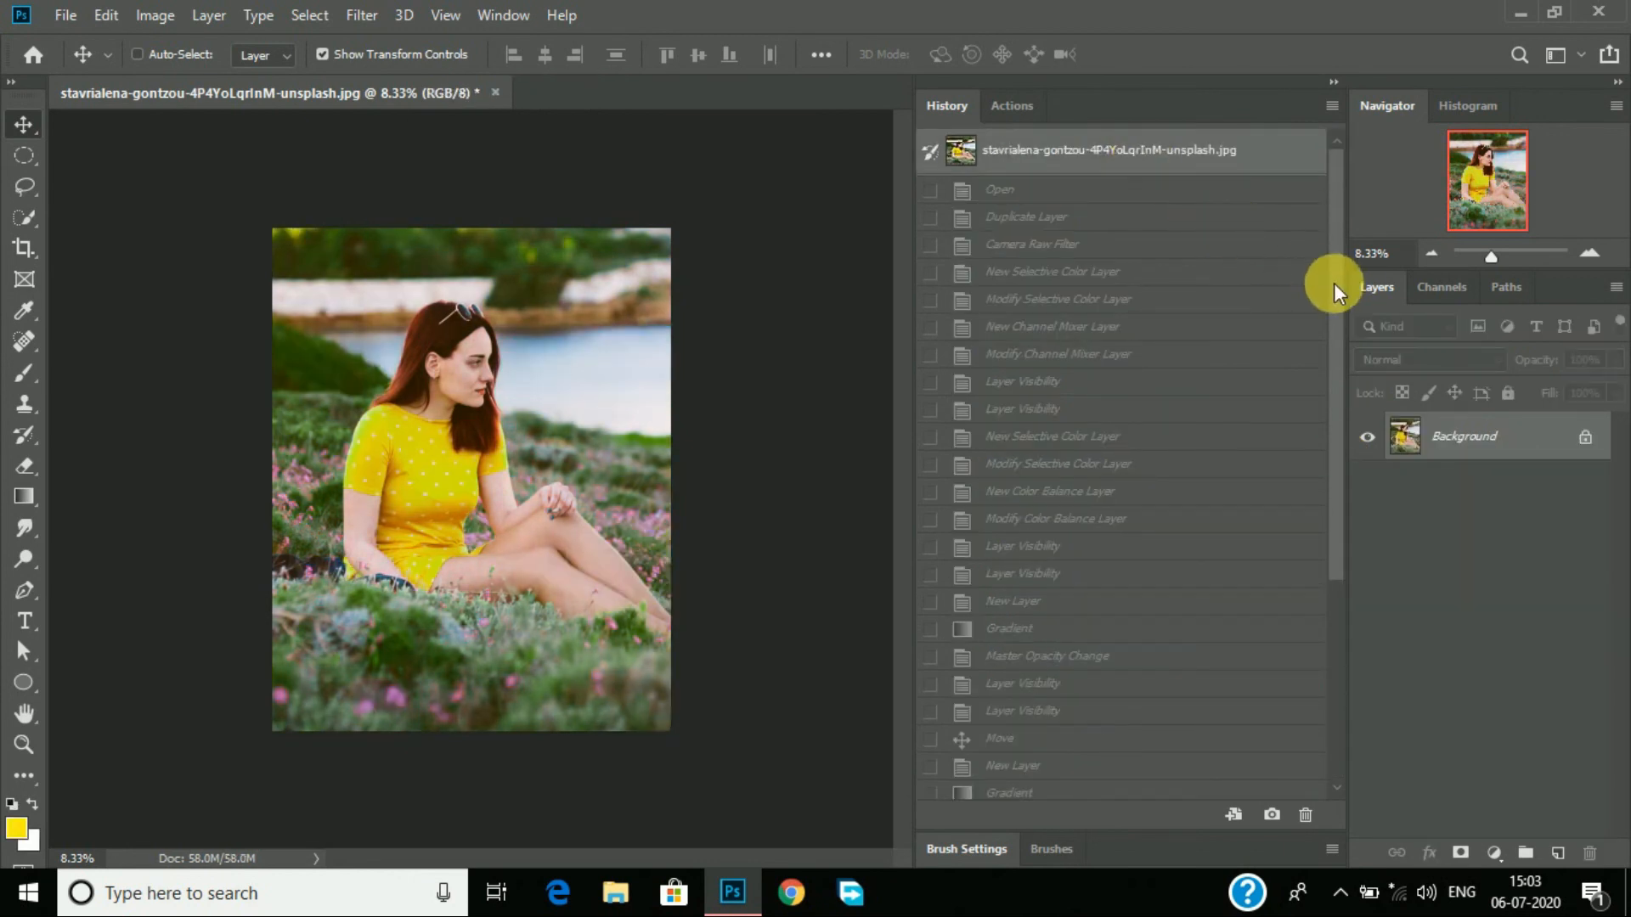
scroll(1333, 289, "down", 5)
left_click(1142, 788)
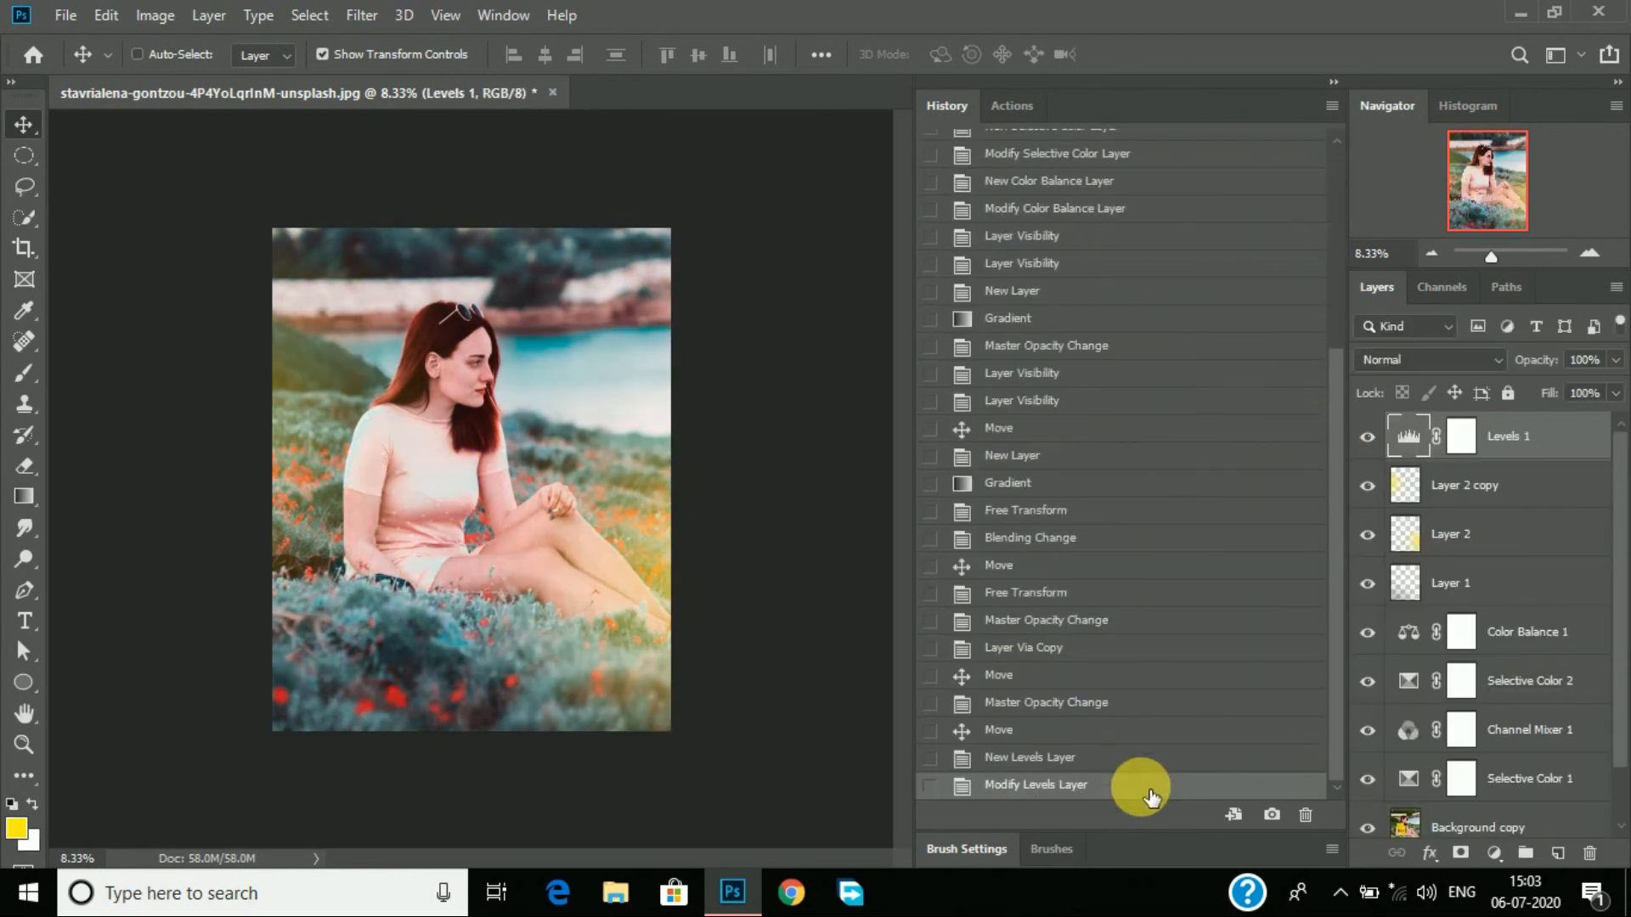
left_click(1335, 82)
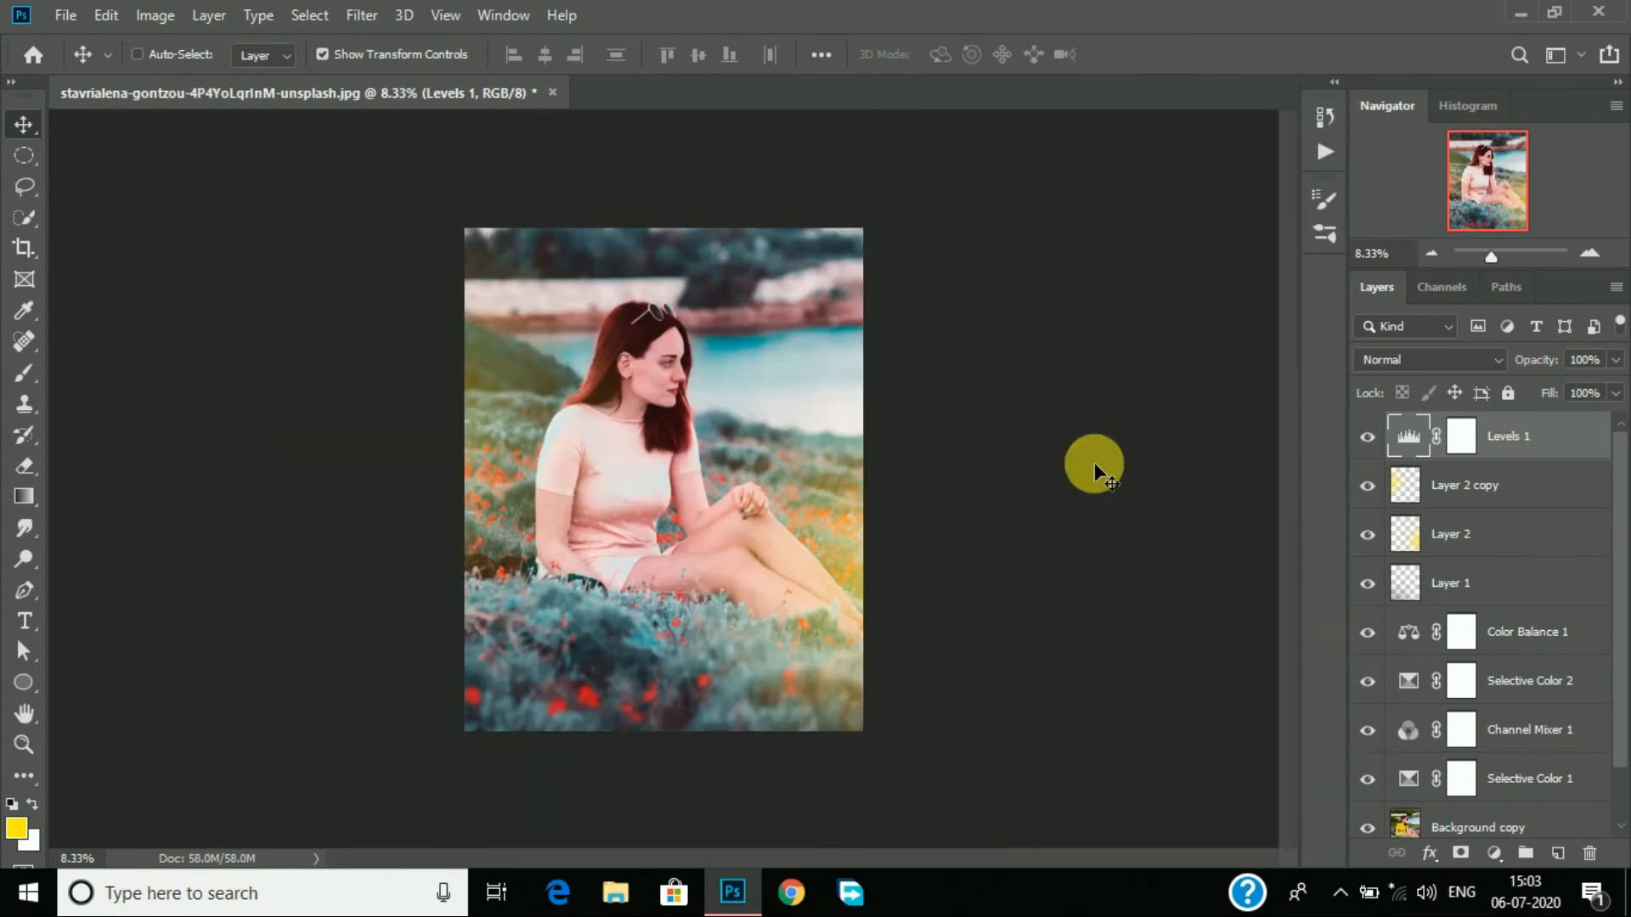
Step: Add a Selective Color adjustment layer with Blacks at Cyan -5%, Magenta -2% and Yellow -3%
left_click(1494, 853)
left_click(1486, 842)
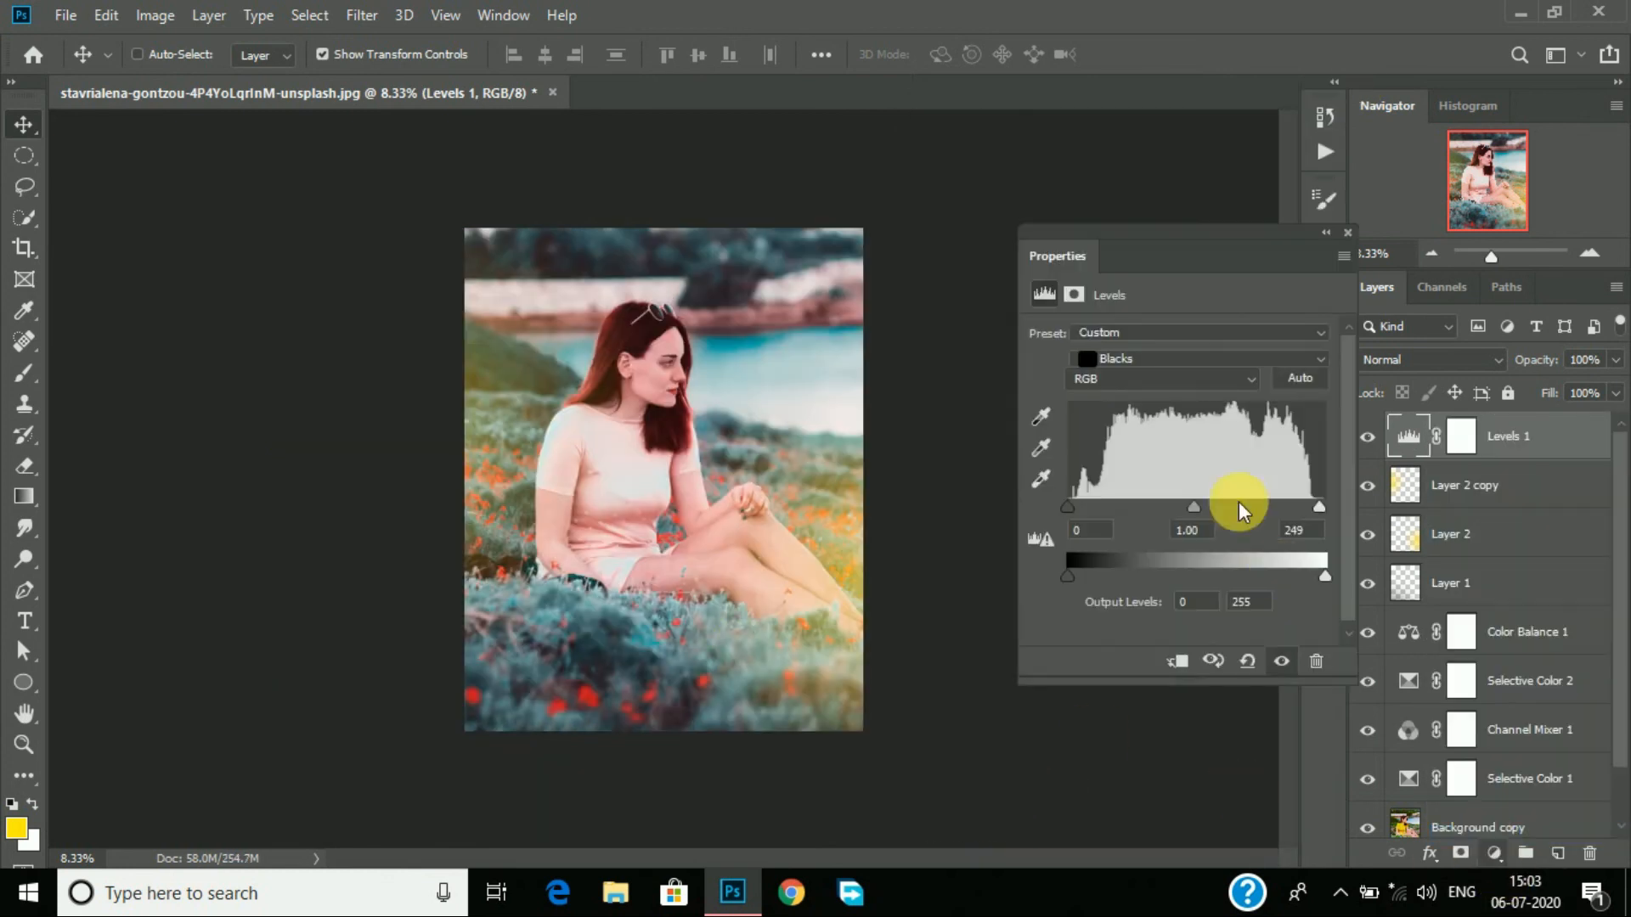
left_click_drag(1180, 551, 1171, 414)
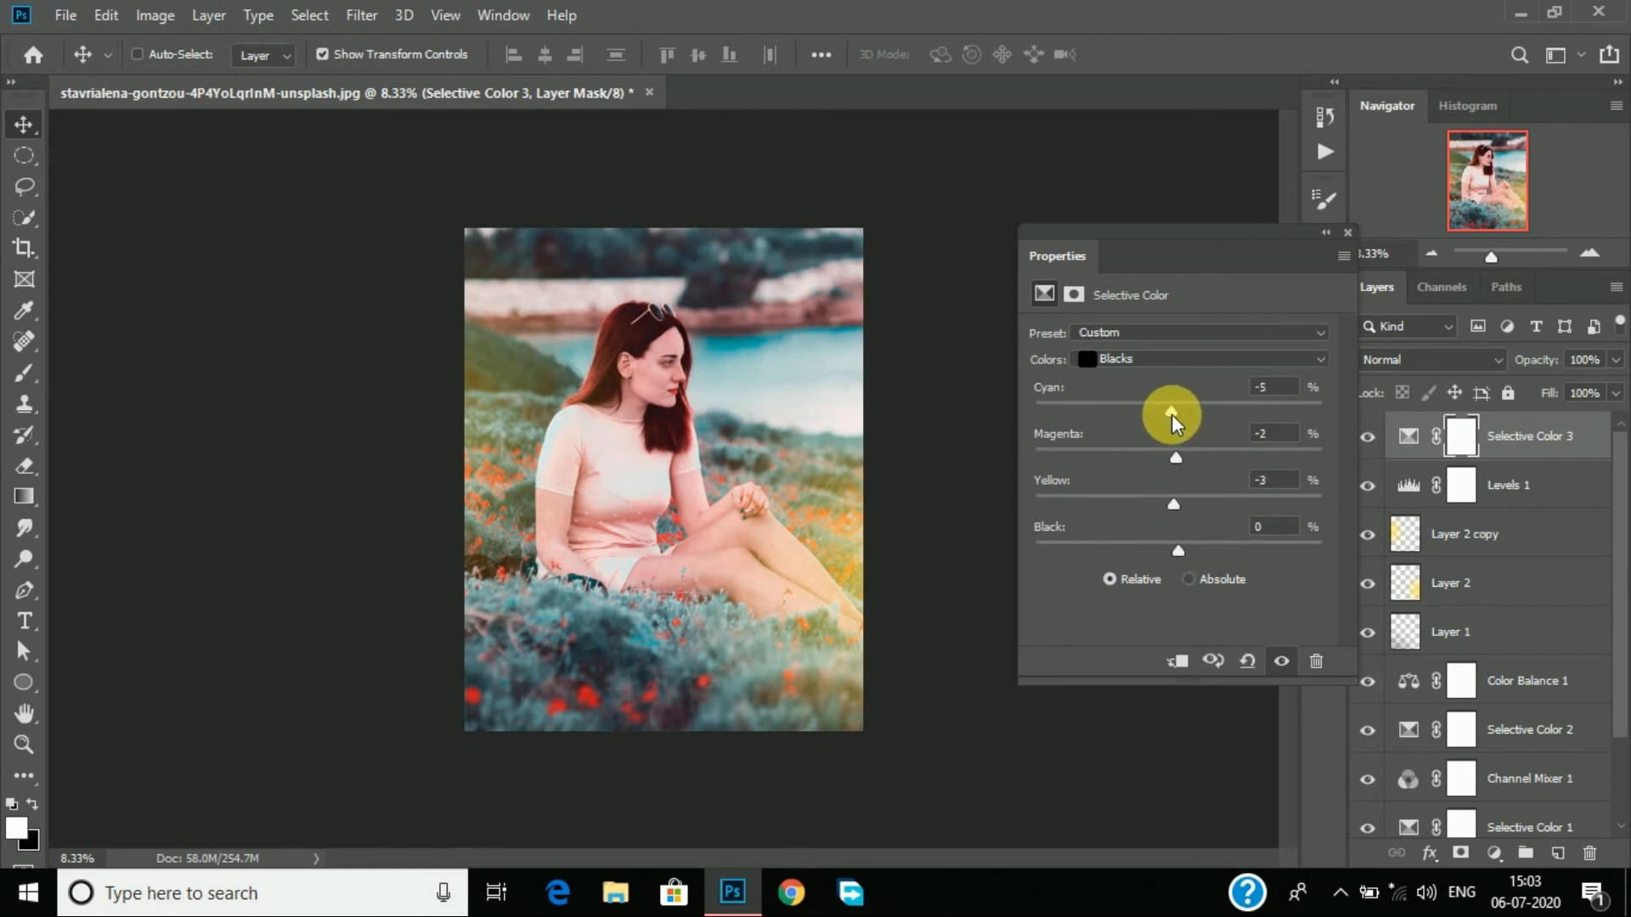
left_click(1347, 232)
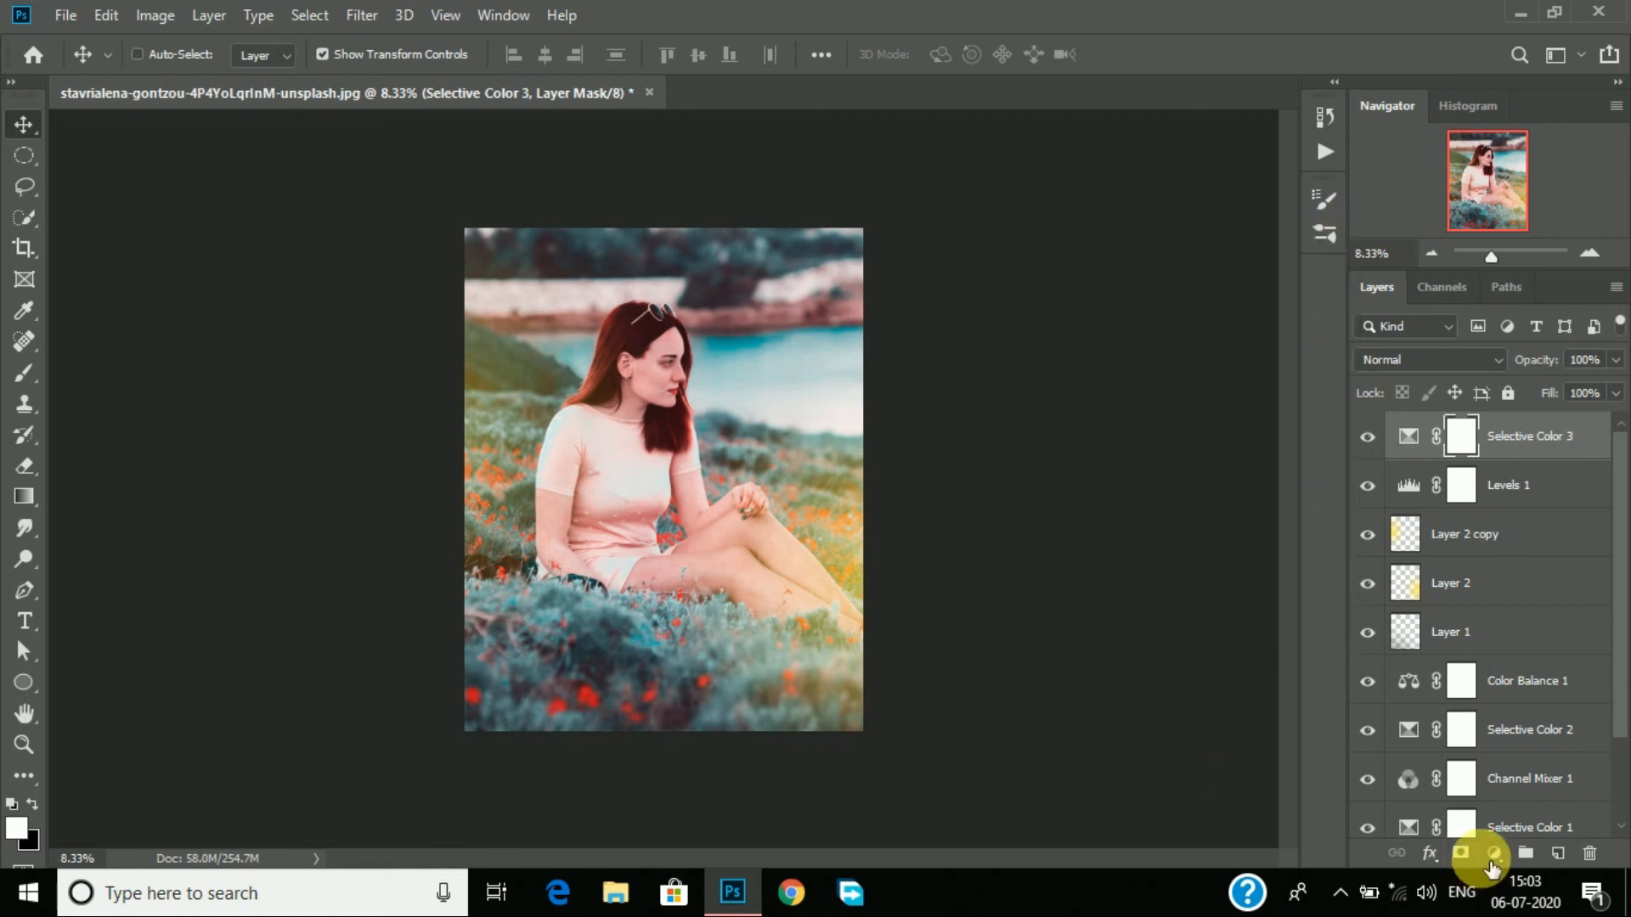
Step: Reduce the opacity of the yellow gradient layer over the lower-right edge to 63%
left_click(1517, 604)
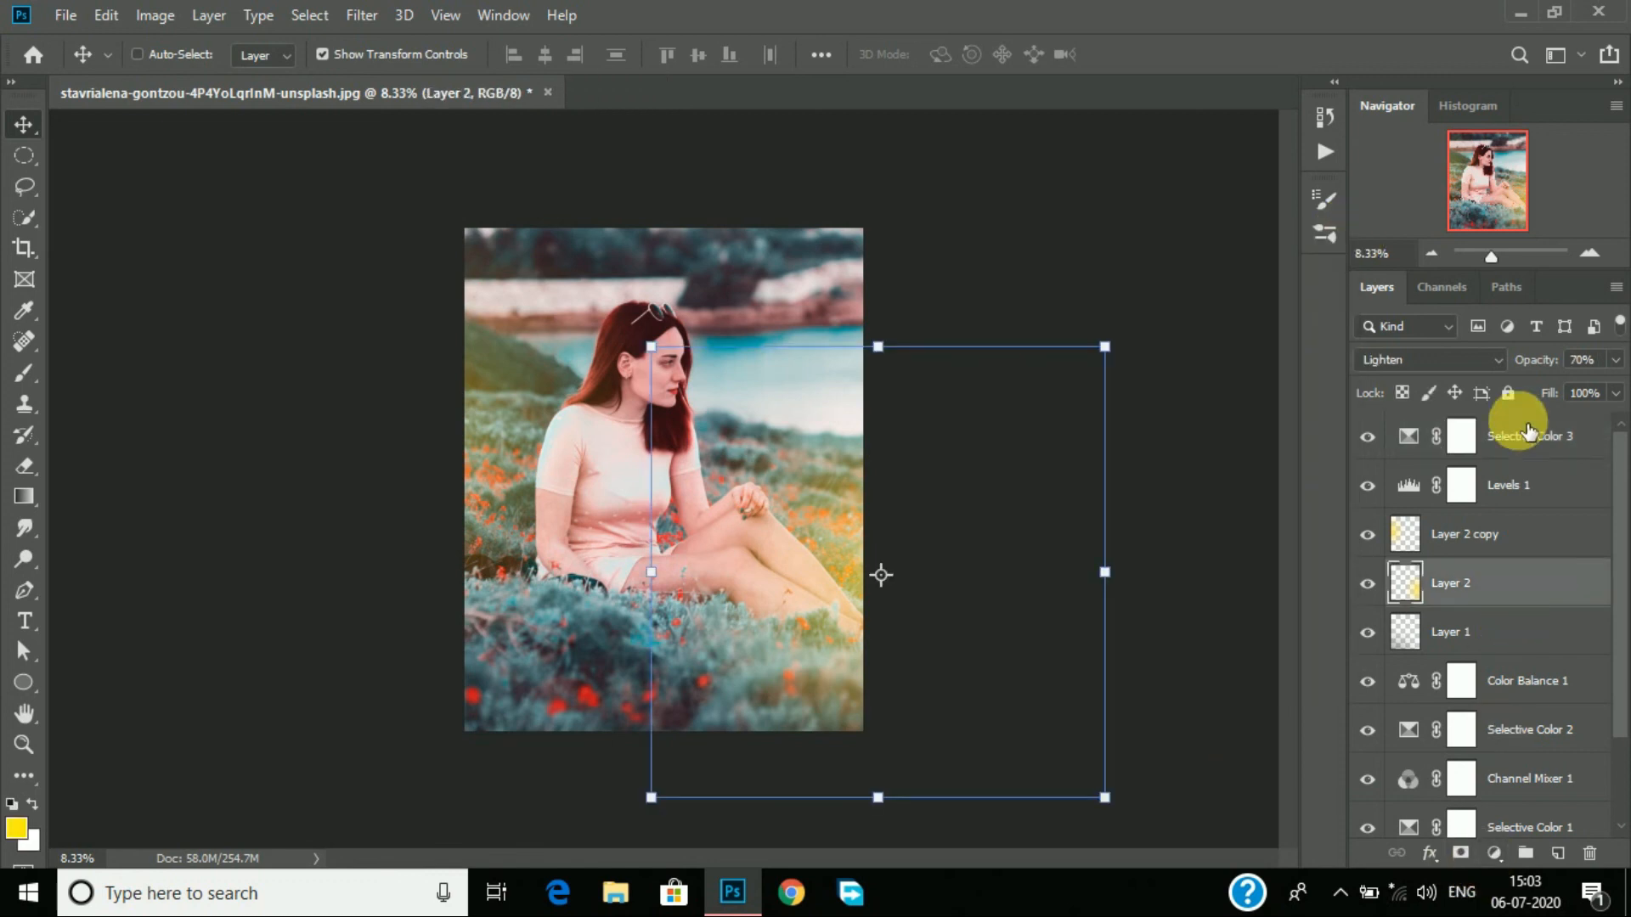
left_click_drag(1537, 372, 1540, 372)
Step: Add an Exposure adjustment layer above the topmost Selective Color layer, with Offset +0.0083 and Gamma Correction 0.87
left_click(1492, 852)
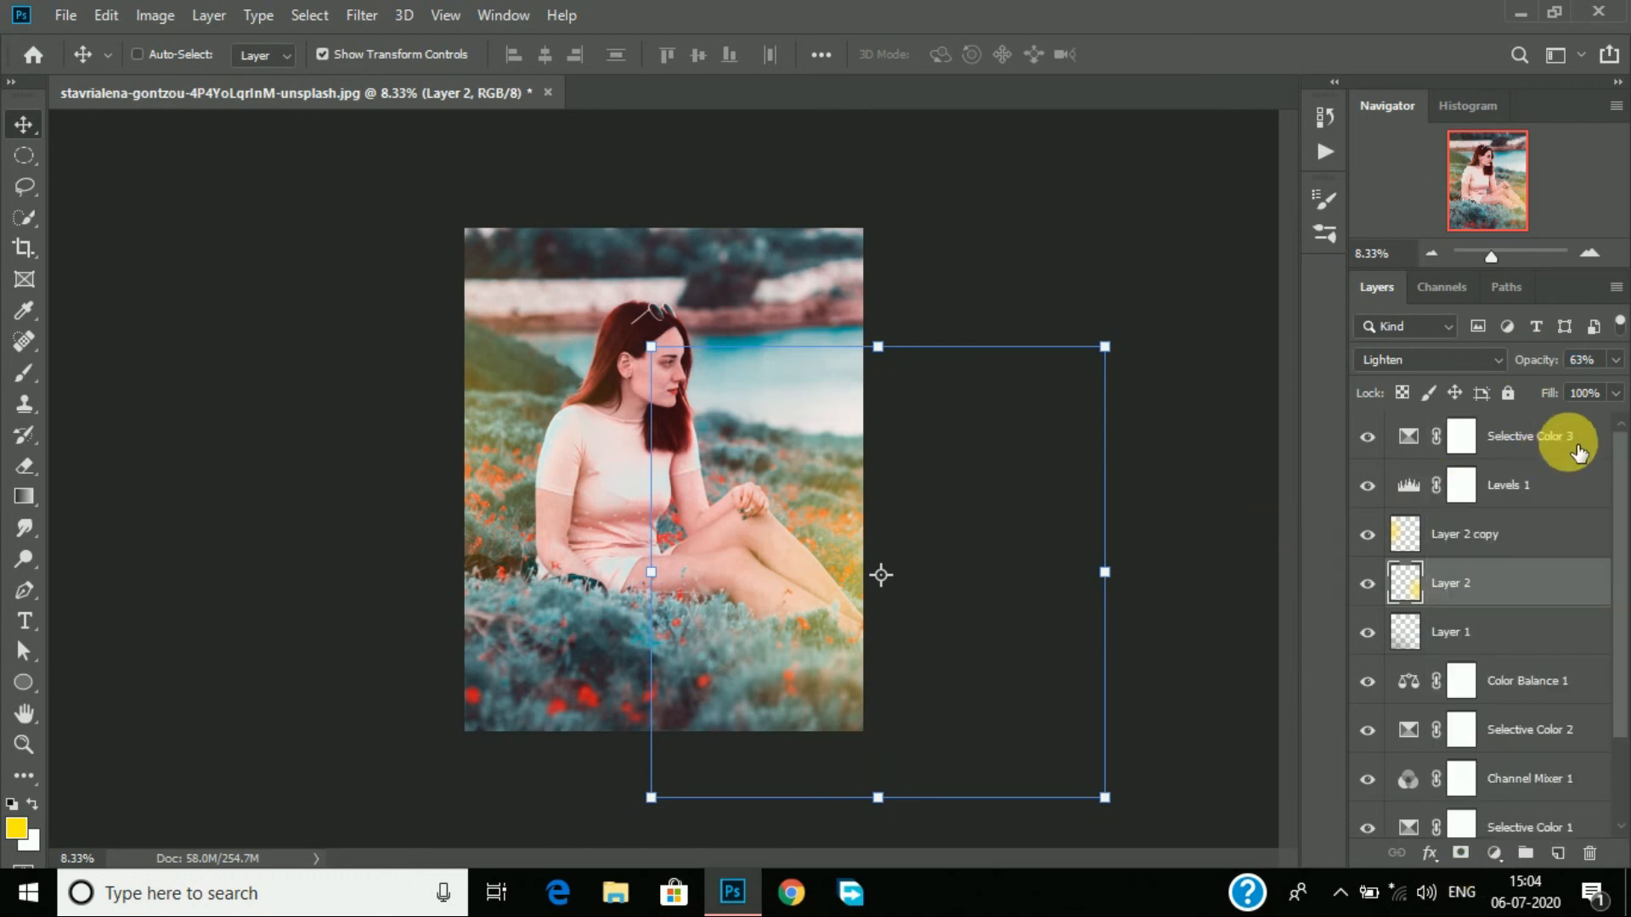
left_click(1572, 436)
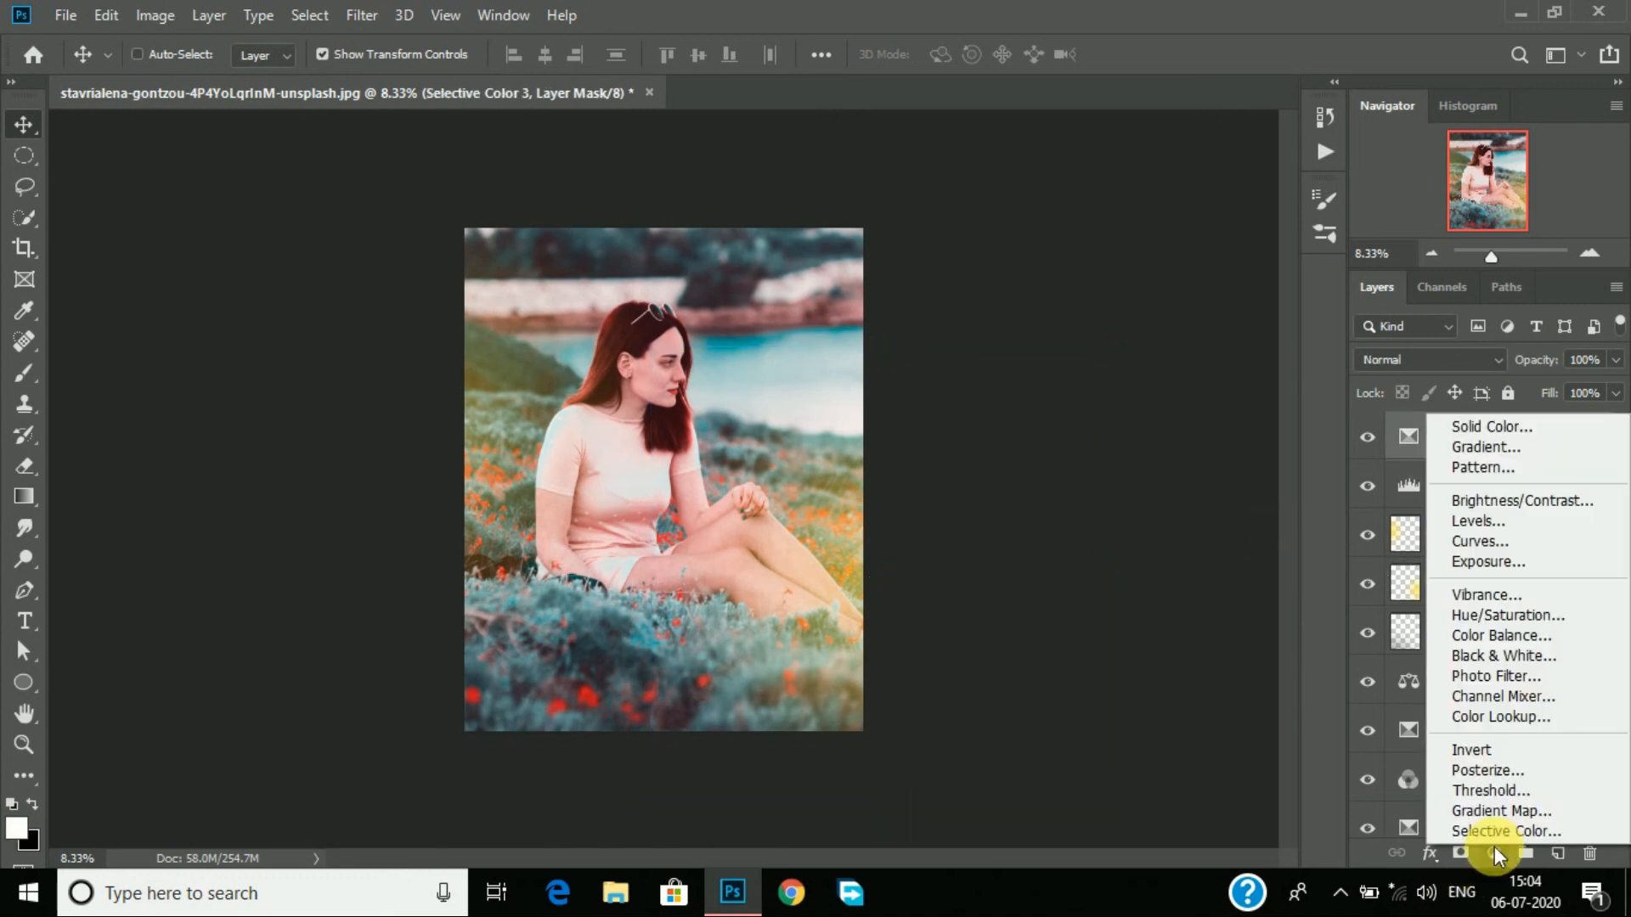
left_click(1492, 561)
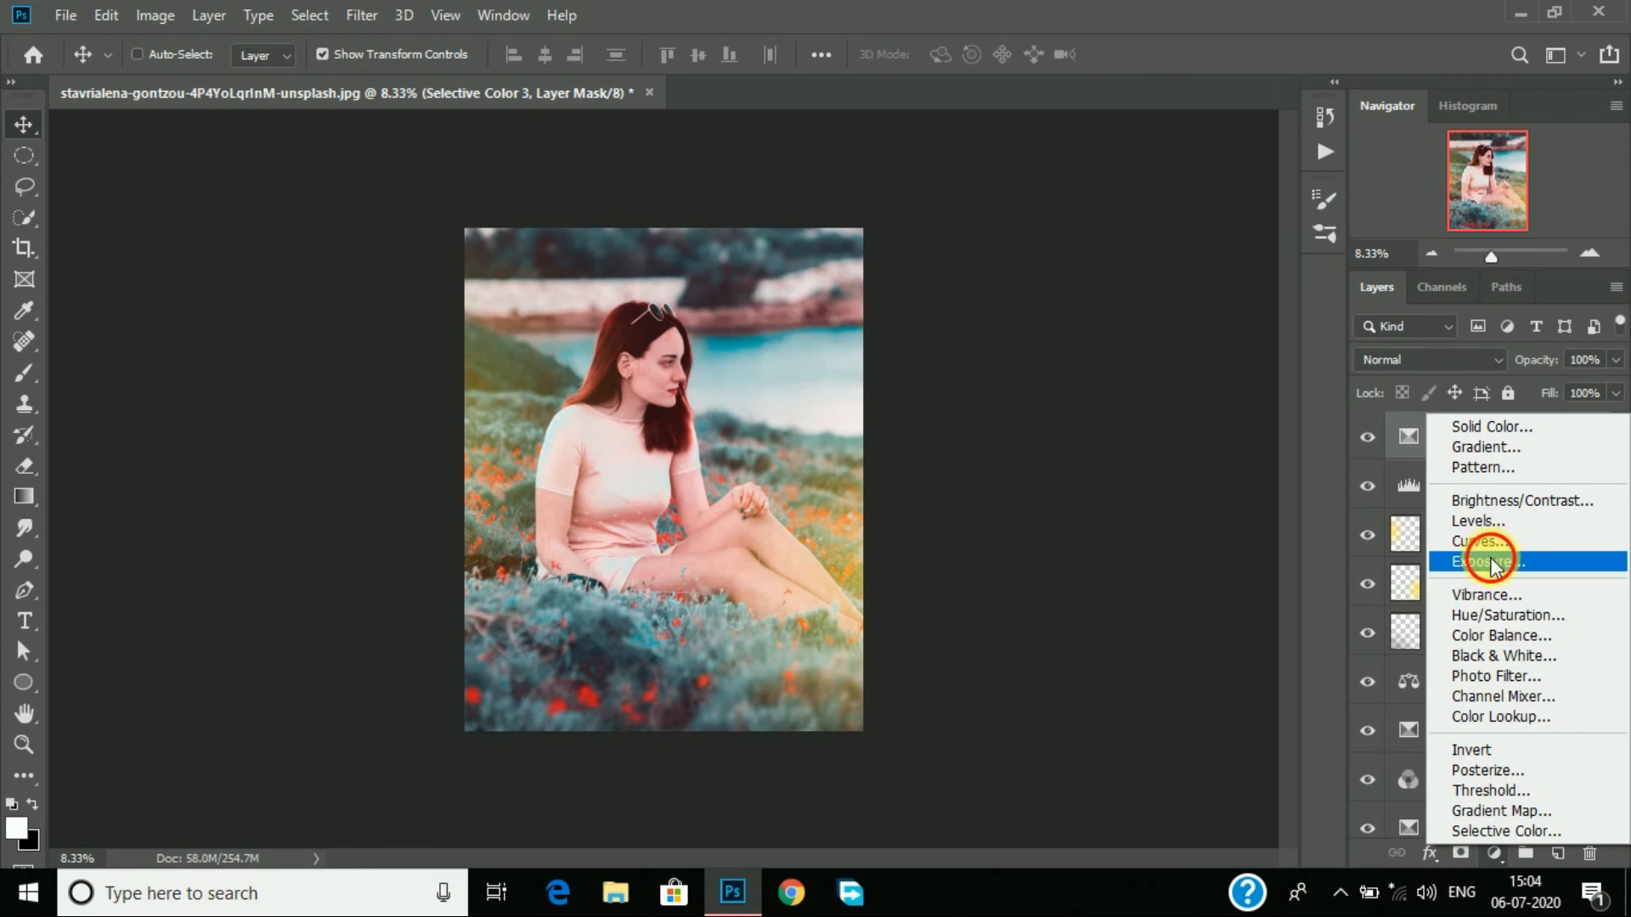
left_click_drag(1179, 439, 1182, 438)
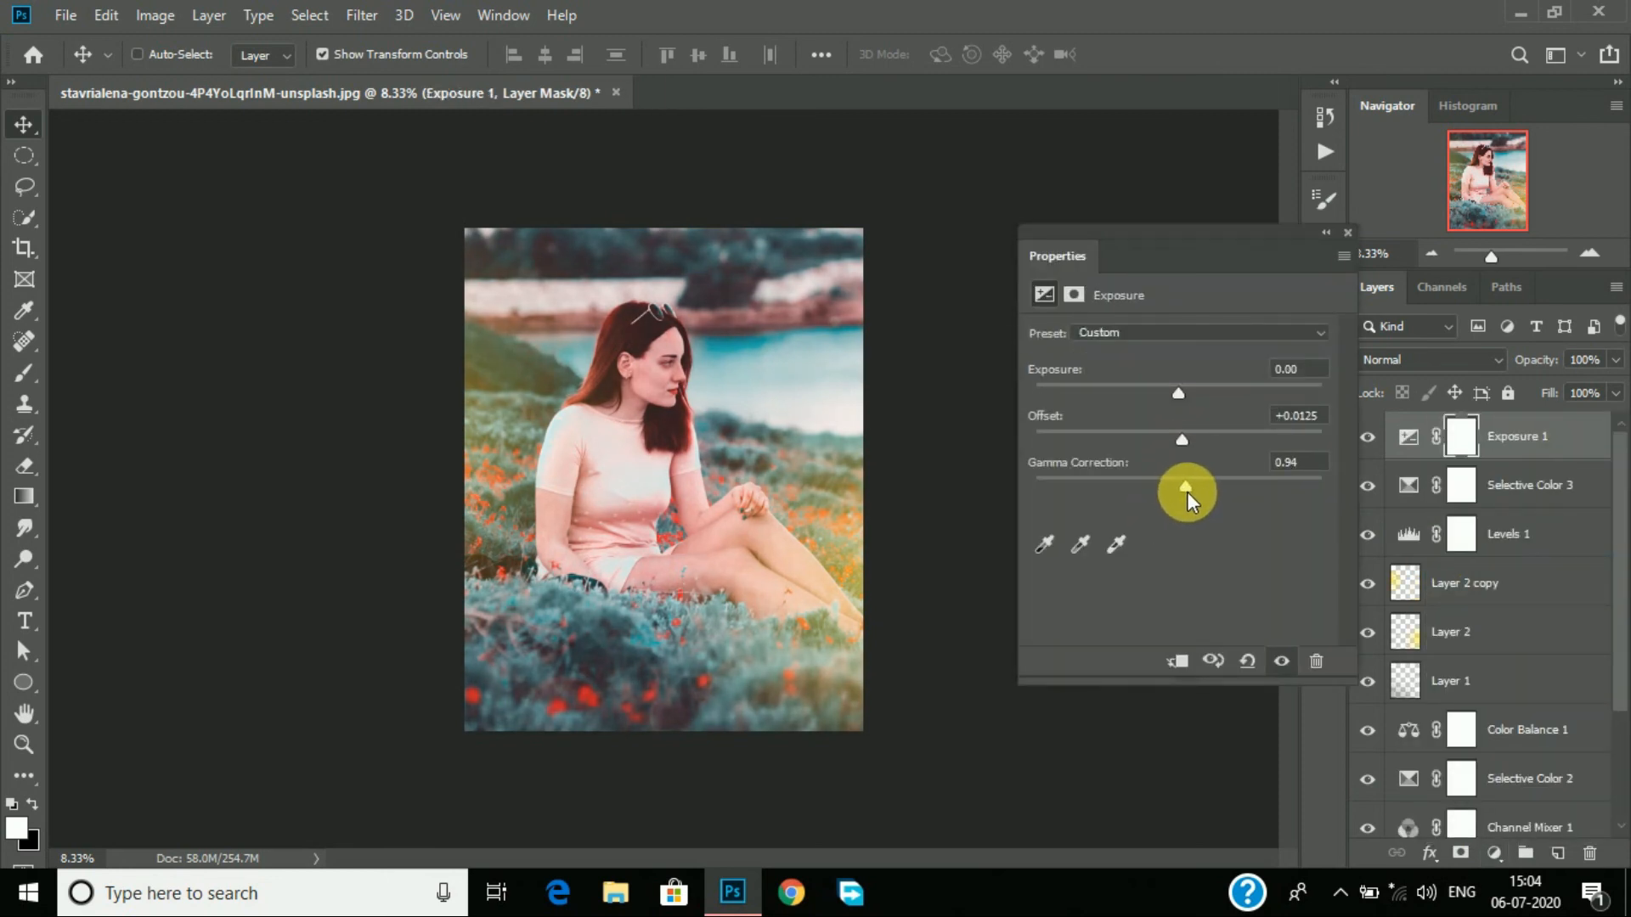
mouse_move(1195, 491)
left_mouse_down()
mouse_move(1181, 491)
mouse_move(1177, 437)
mouse_move(1193, 489)
left_mouse_up()
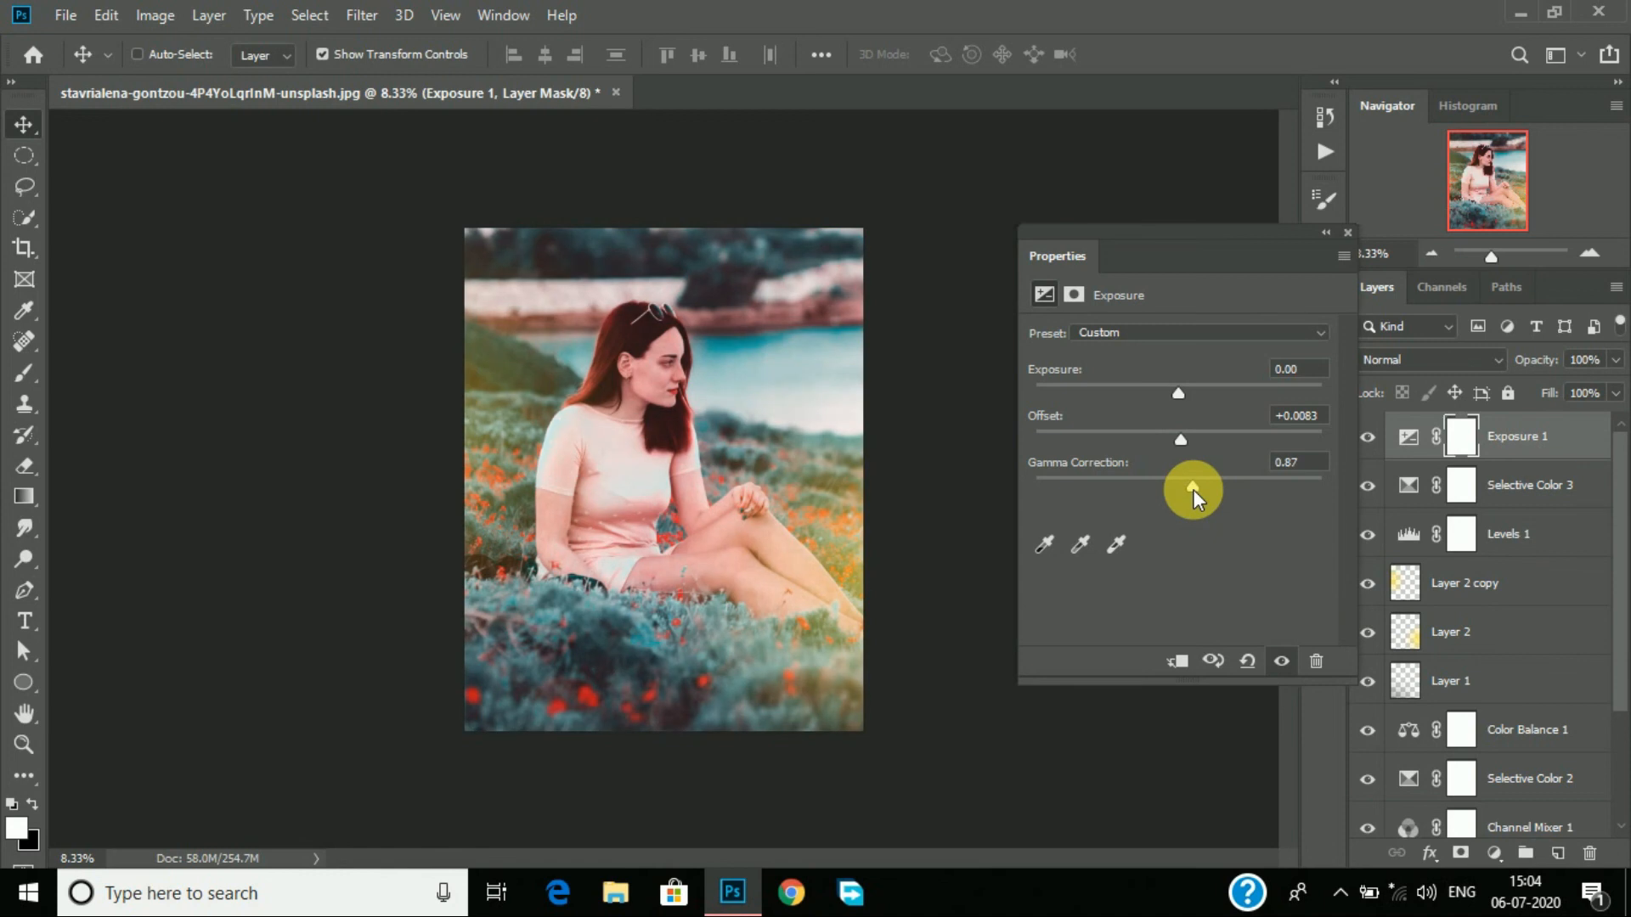
left_click(1344, 231)
Step: Set the Exposure layer's opacity to 11% and compare the photo with and without the adjustment
mouse_move(1535, 364)
left_mouse_down()
mouse_move(1463, 371)
mouse_move(1520, 367)
left_mouse_up()
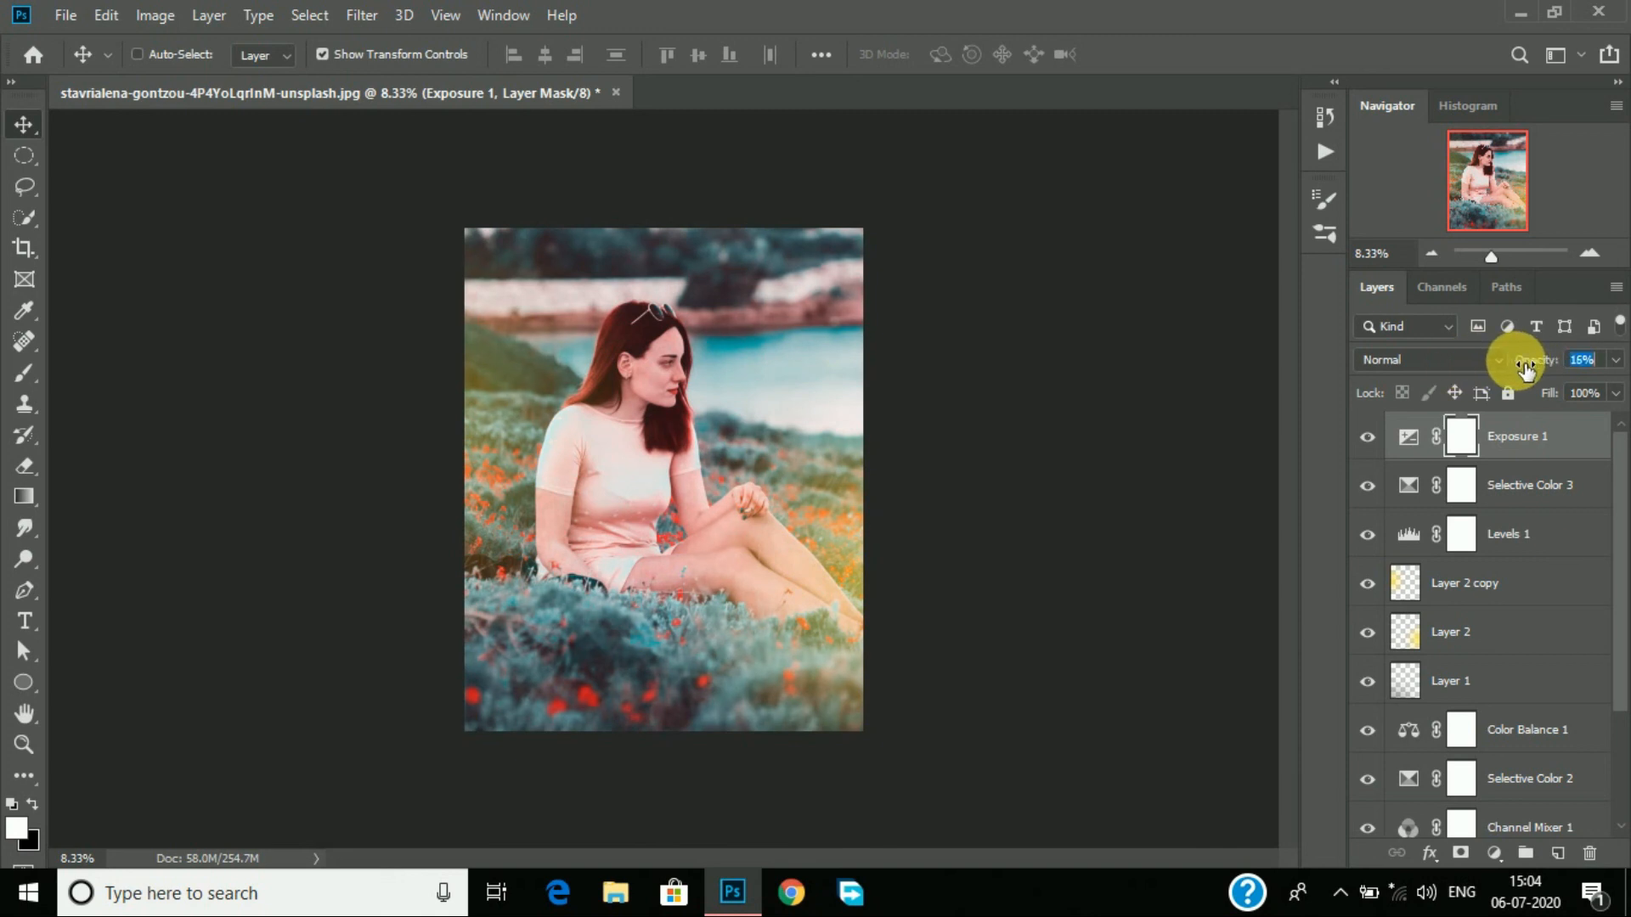
left_click(1369, 438)
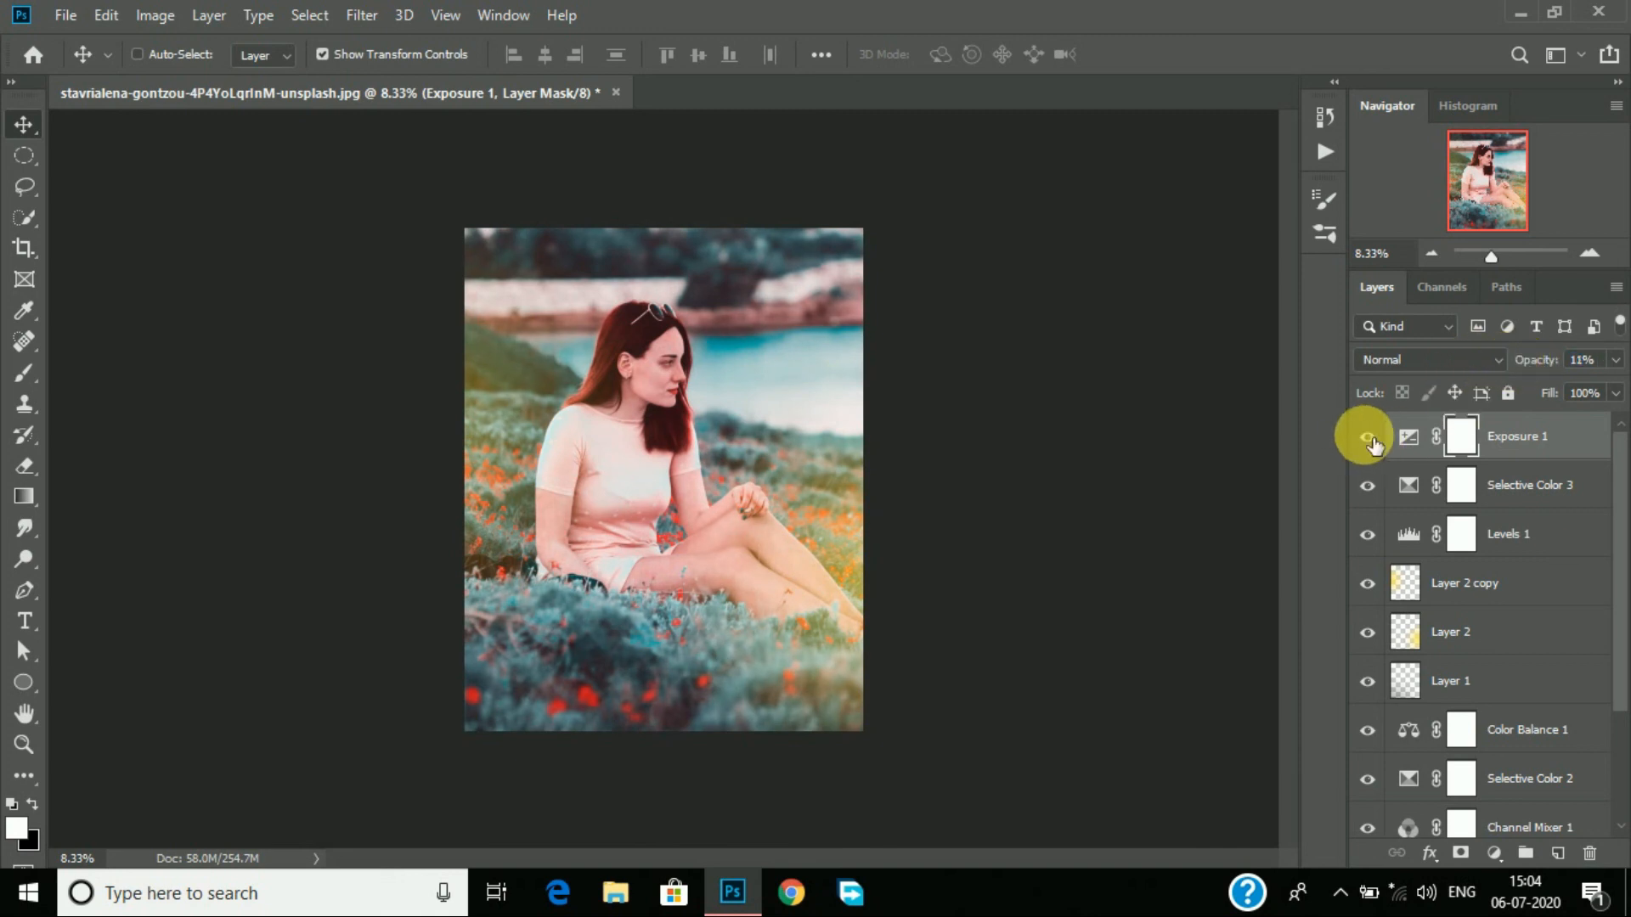
left_click(1369, 438)
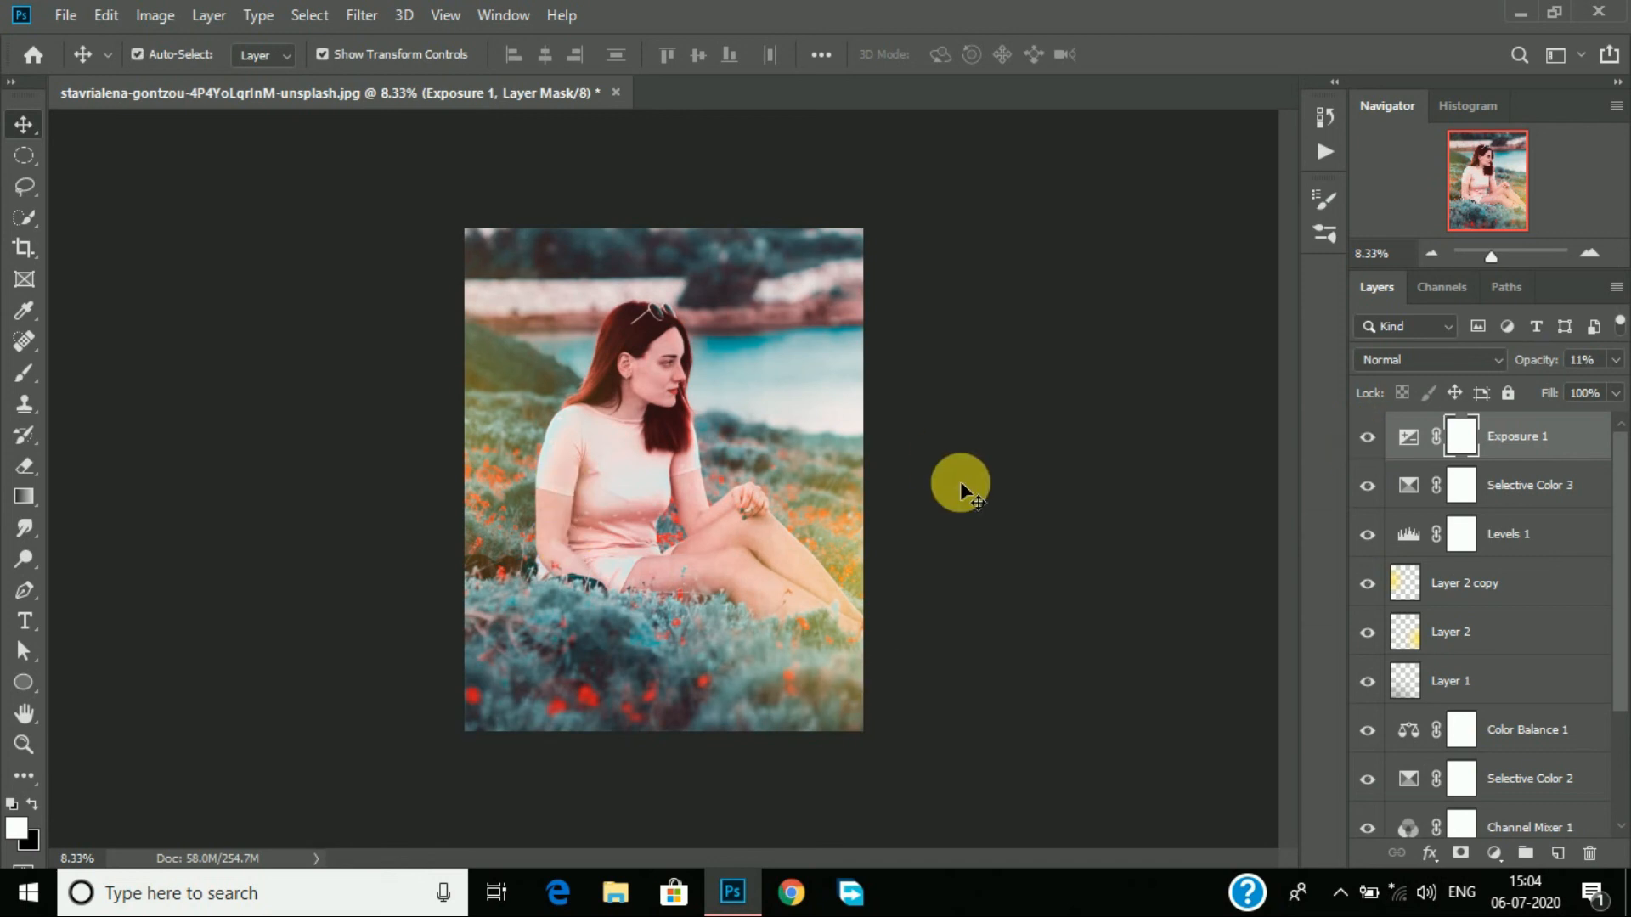
scroll(631, 493, "up", 1)
scroll(630, 493, "down", 1)
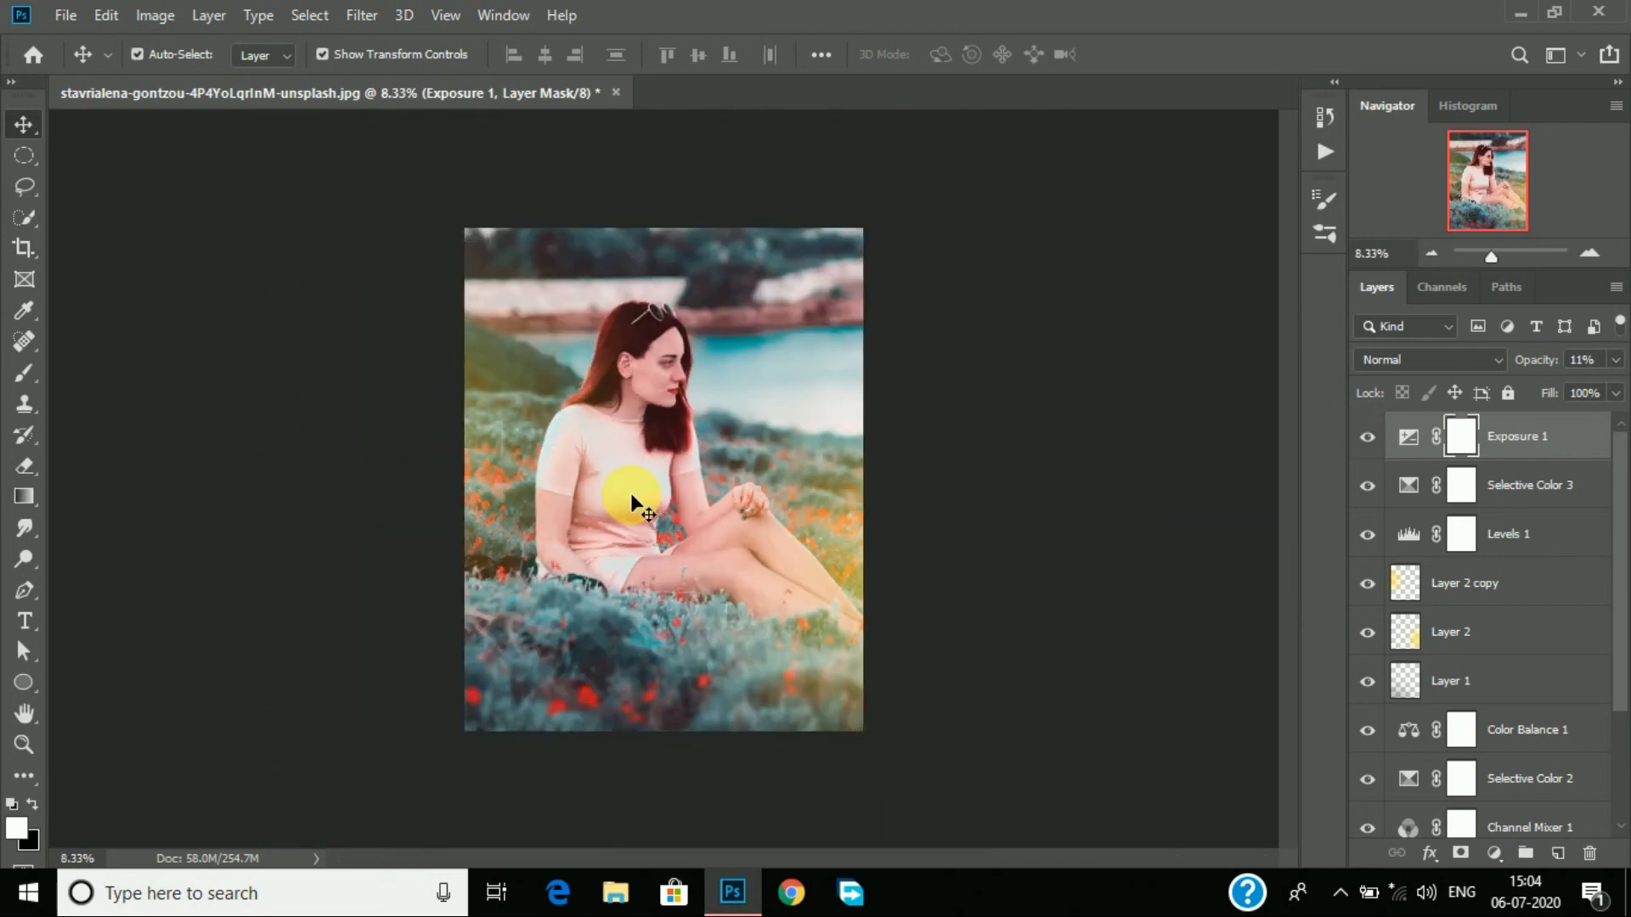